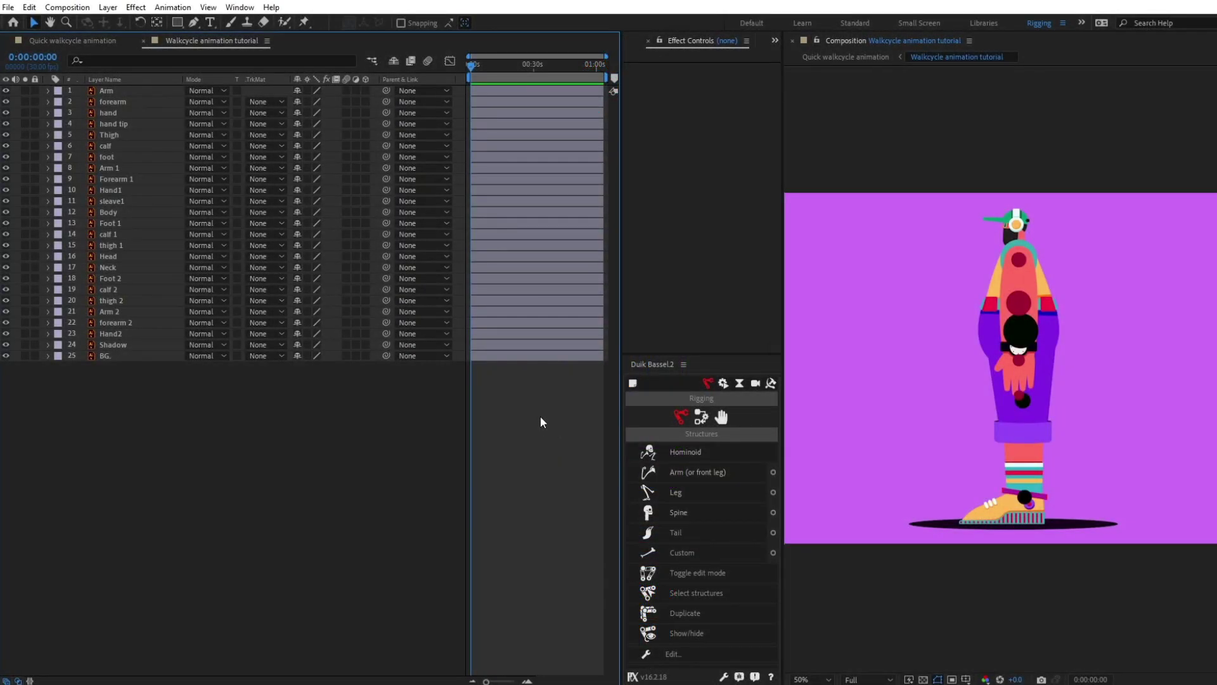
- Create a Duik Arm structure from the Arm, forearm, hand and hand tip layers and place it directly above Arm 1
click(112, 89)
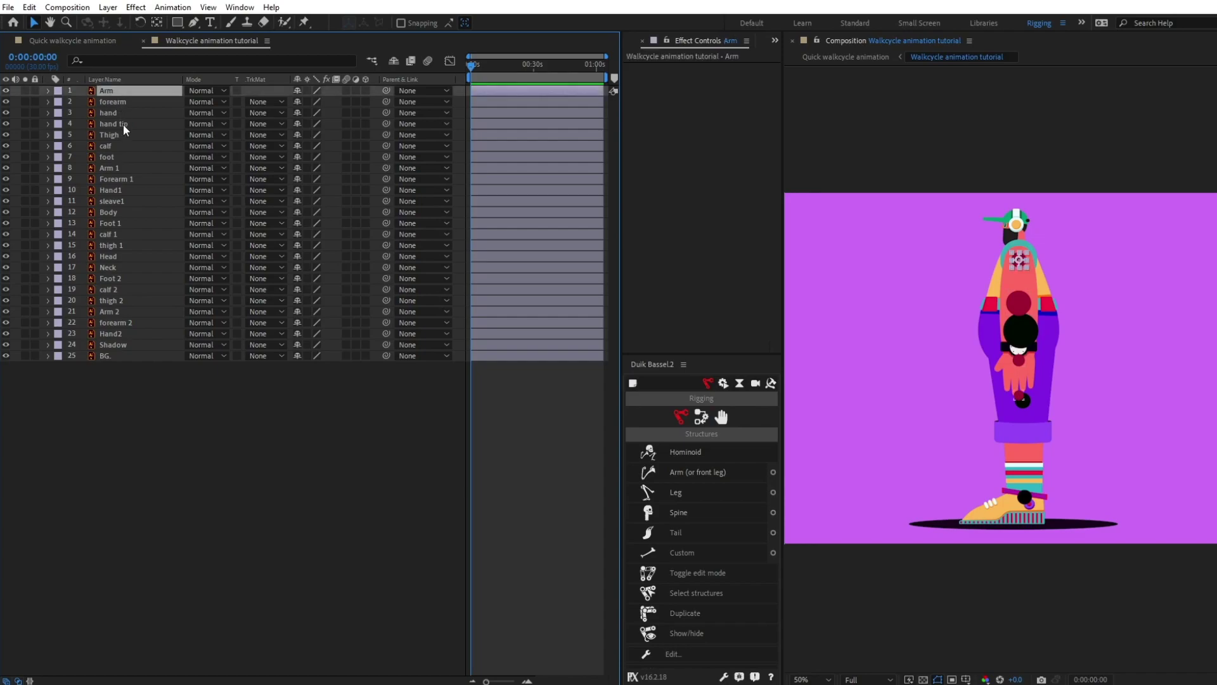
shift+click(123, 124)
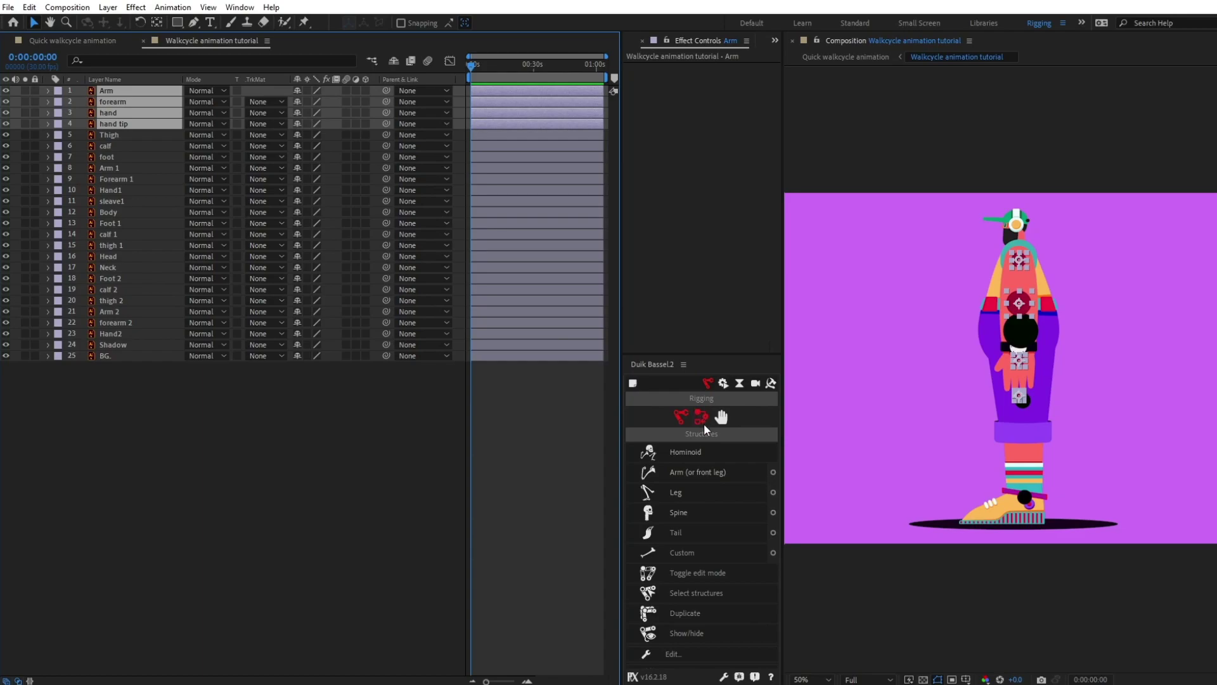
click(687, 473)
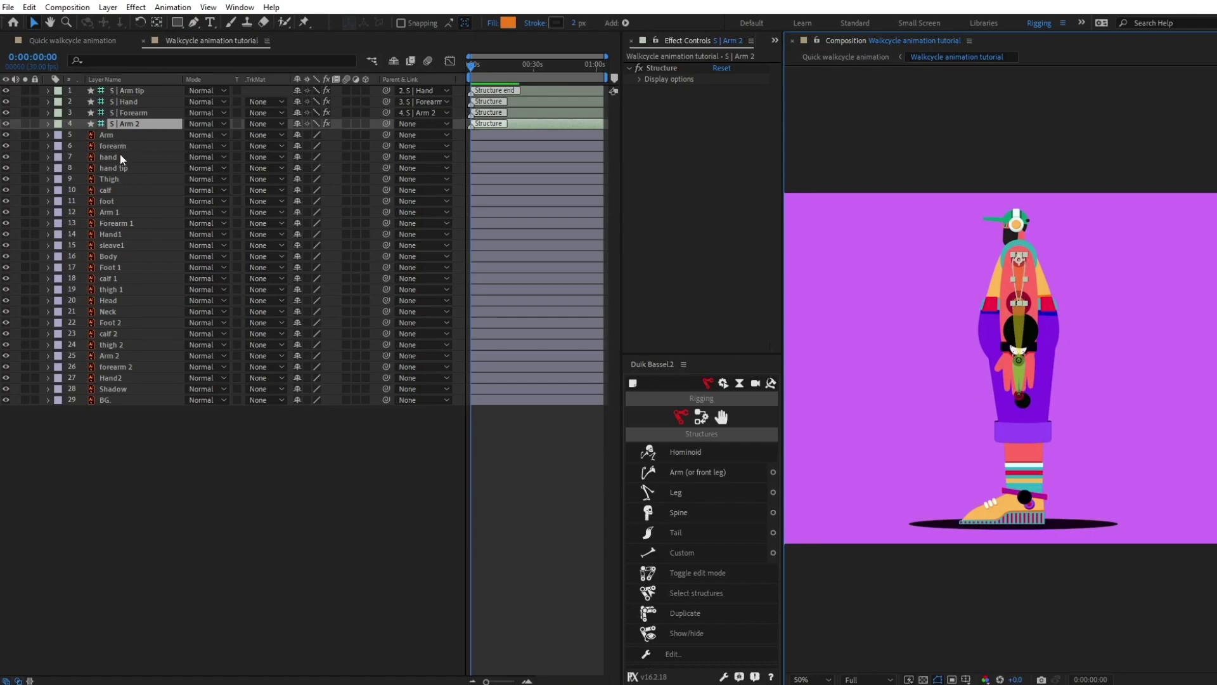
shift+click(142, 94)
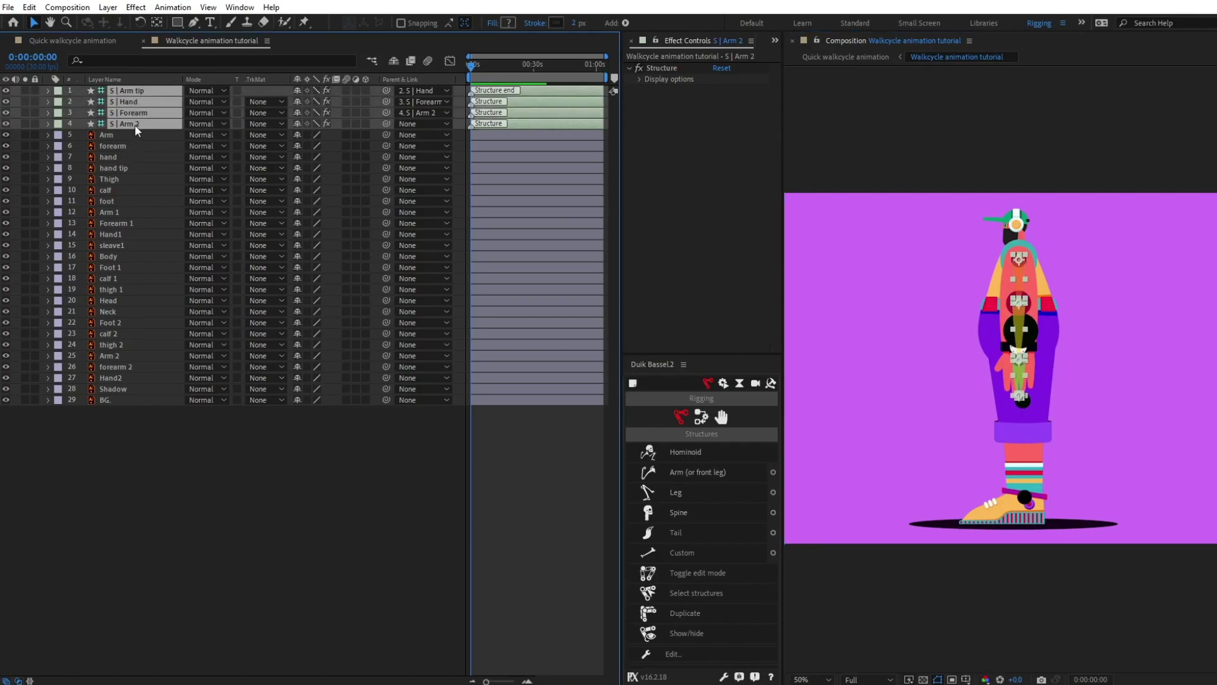
drag(134, 123, 151, 204)
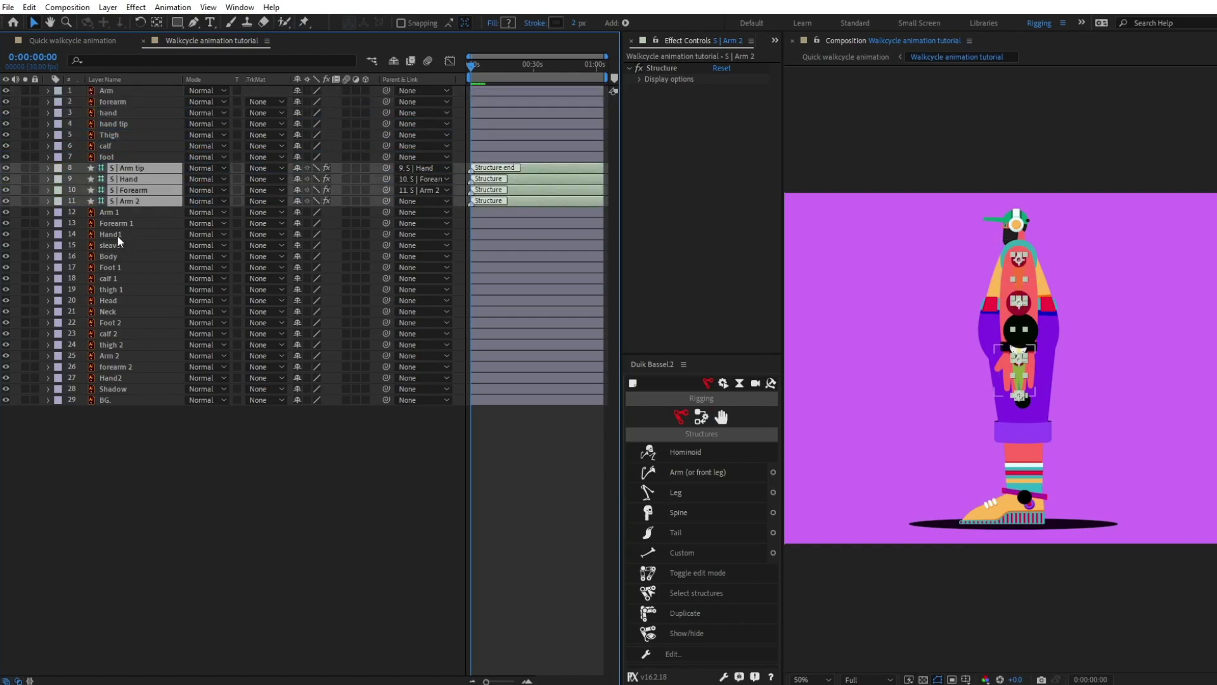
- Isolate the first arm and parent Arm 1 to S | Arm 2, Forearm 1 to S | Forearm, and Hand1 to S | Hand
shift+click(117, 234)
click(25, 234)
click(314, 213)
drag(386, 212, 127, 201)
click(336, 223)
drag(391, 223, 129, 190)
click(270, 233)
drag(387, 234, 142, 180)
drag(26, 168, 26, 235)
click(268, 485)
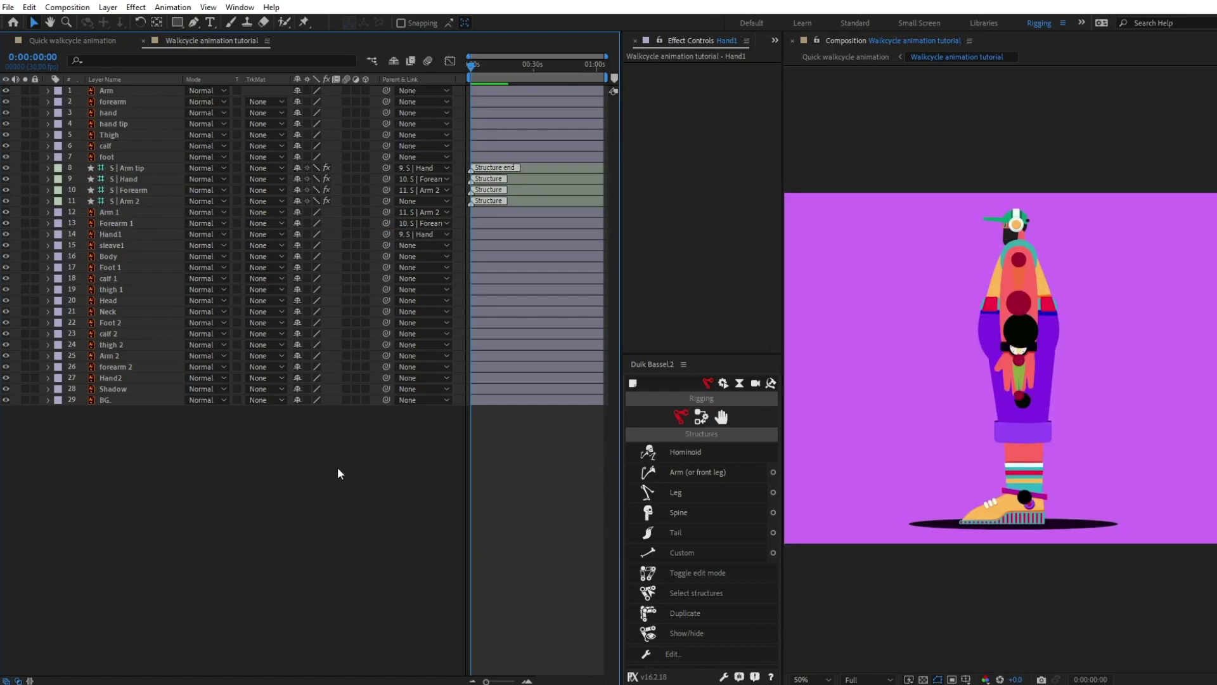
- Create a second Arm structure from the same four arm marker layers and place it directly above the Arm 2 artwork layer
click(119, 89)
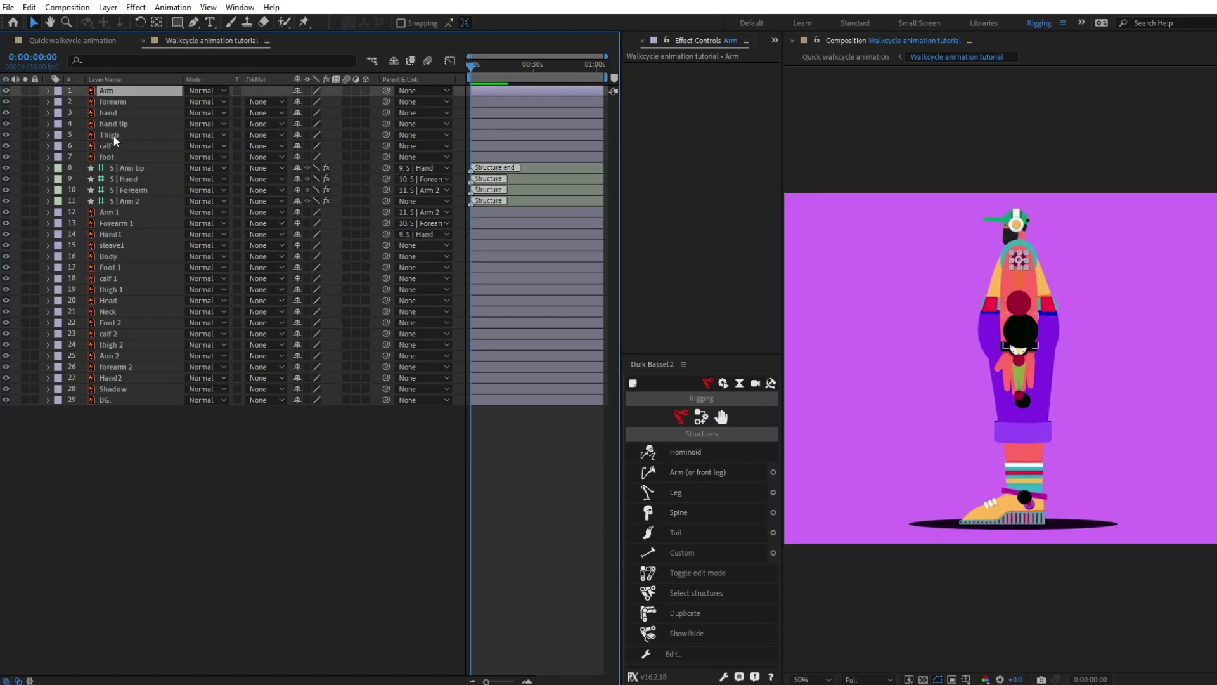
shift+click(119, 124)
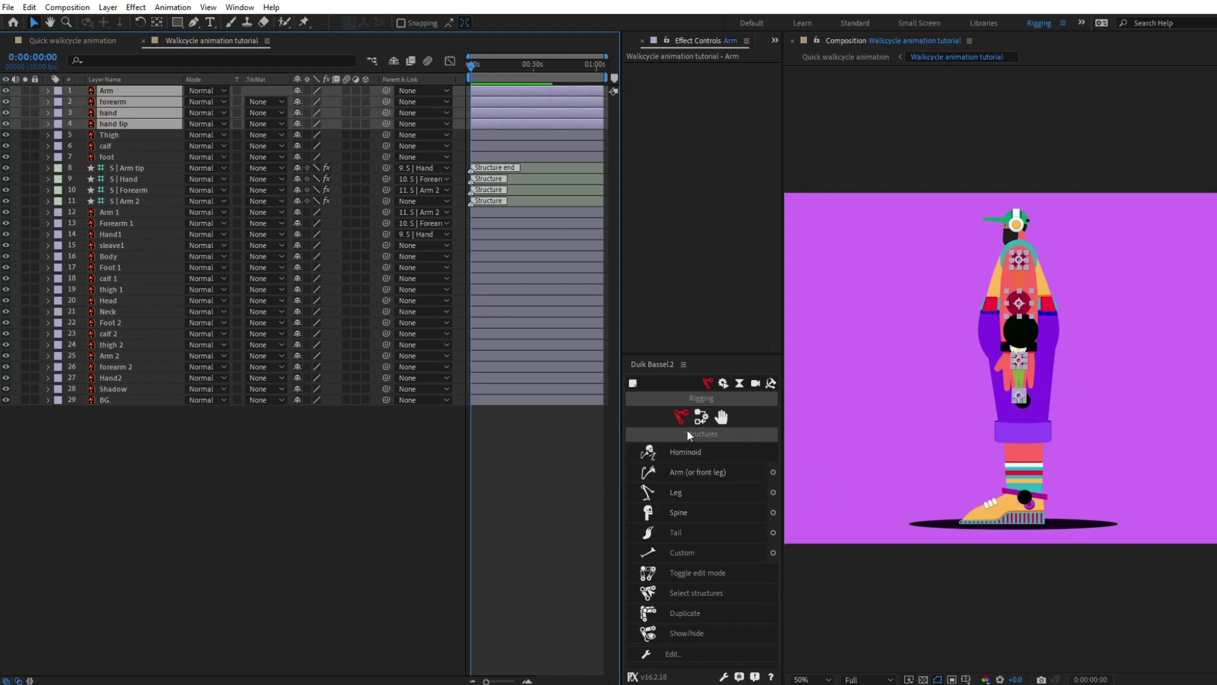
click(676, 473)
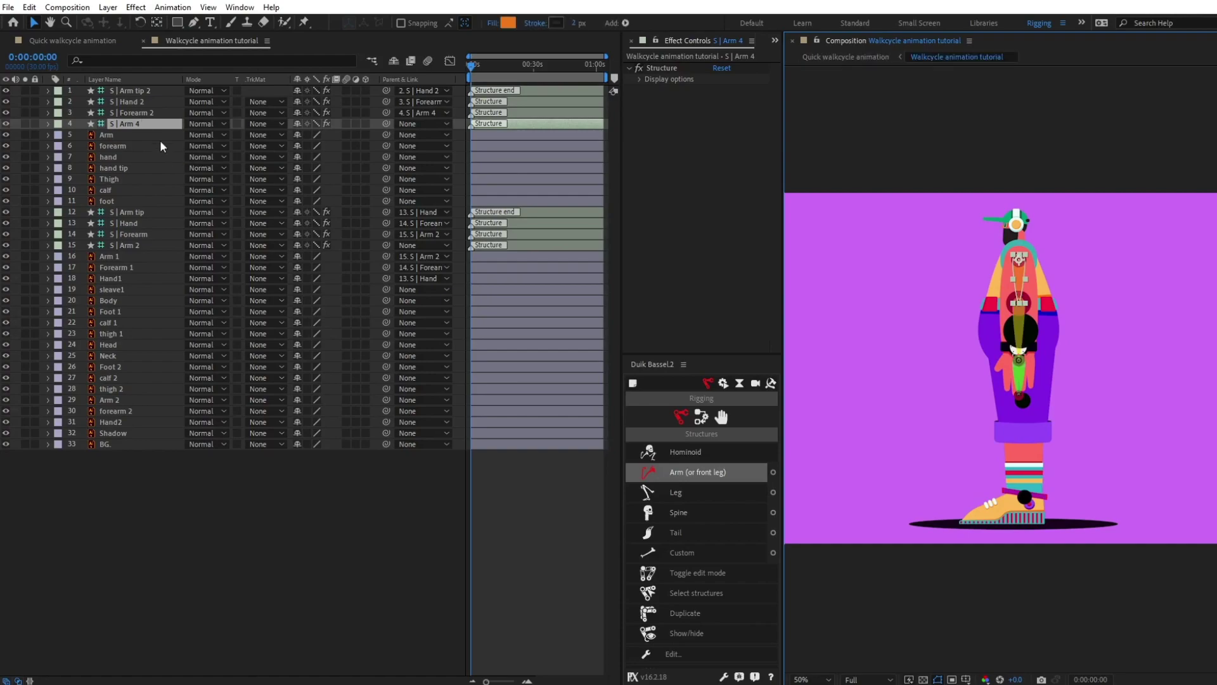
shift+click(127, 89)
drag(128, 124, 147, 399)
- Isolate the second arm and parent Arm 2 to S | Arm 4, forearm 2 to S | Forearm 2, and Hand2 to S | Hand 2
shift+click(107, 422)
click(25, 422)
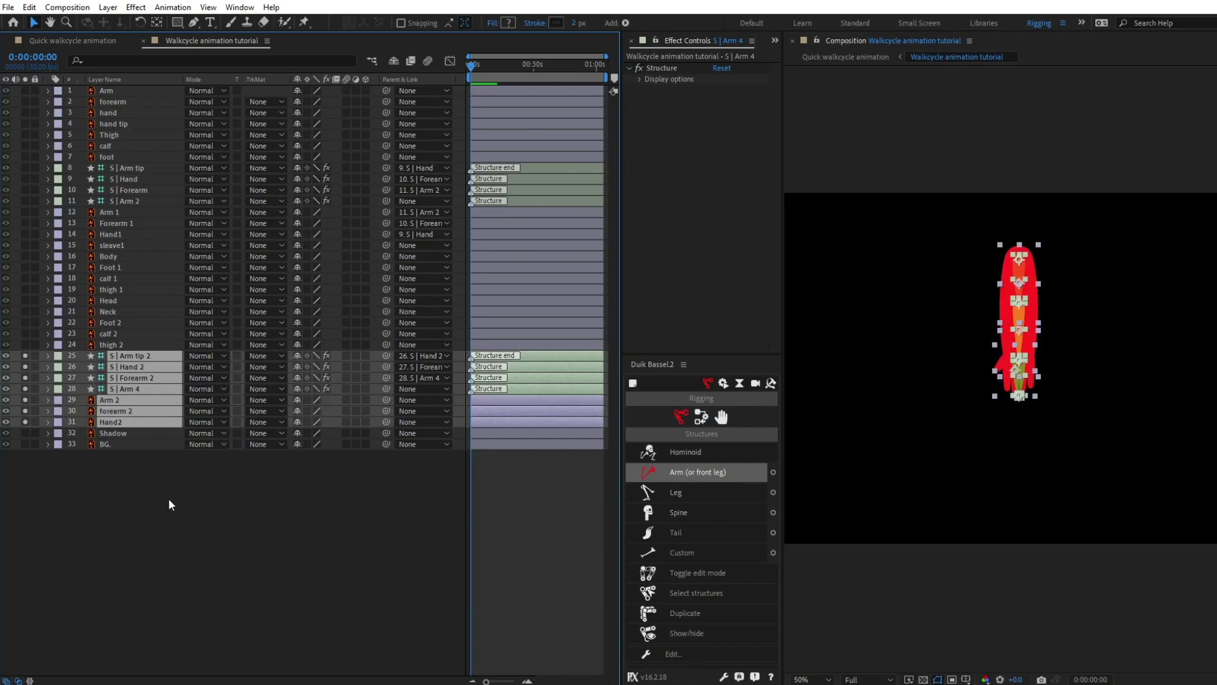
click(169, 497)
click(126, 399)
drag(386, 399, 153, 389)
click(109, 412)
drag(384, 411, 162, 377)
click(124, 421)
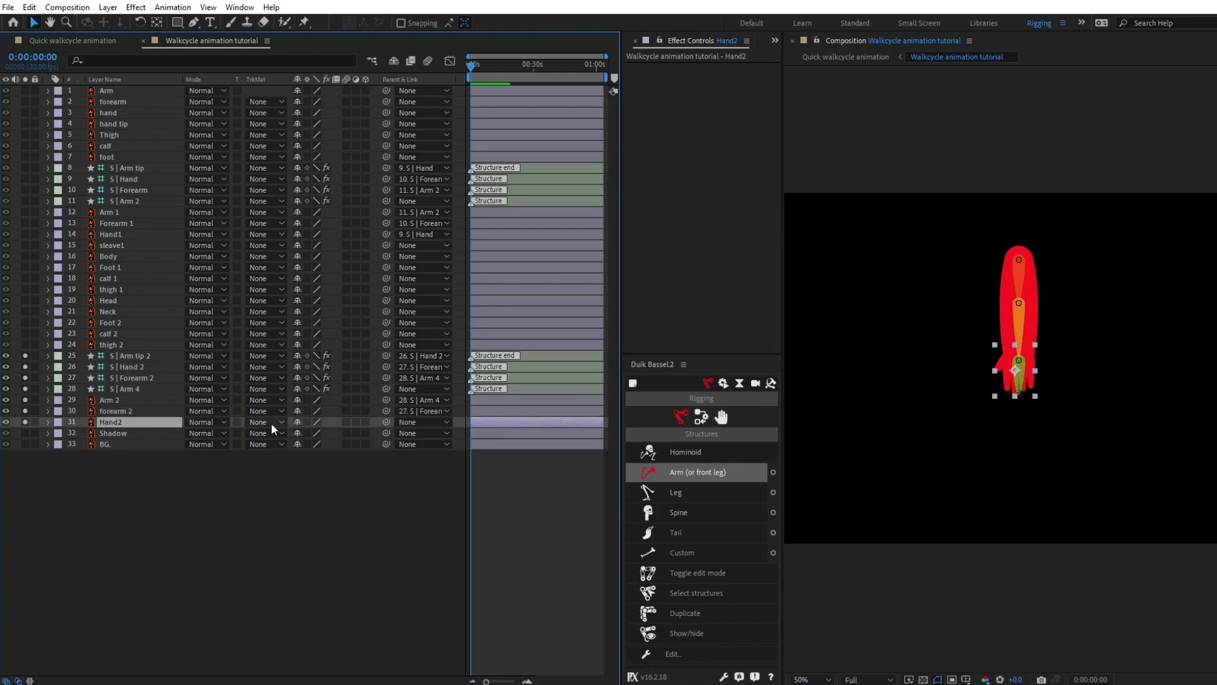
drag(385, 421, 139, 368)
drag(26, 356, 26, 423)
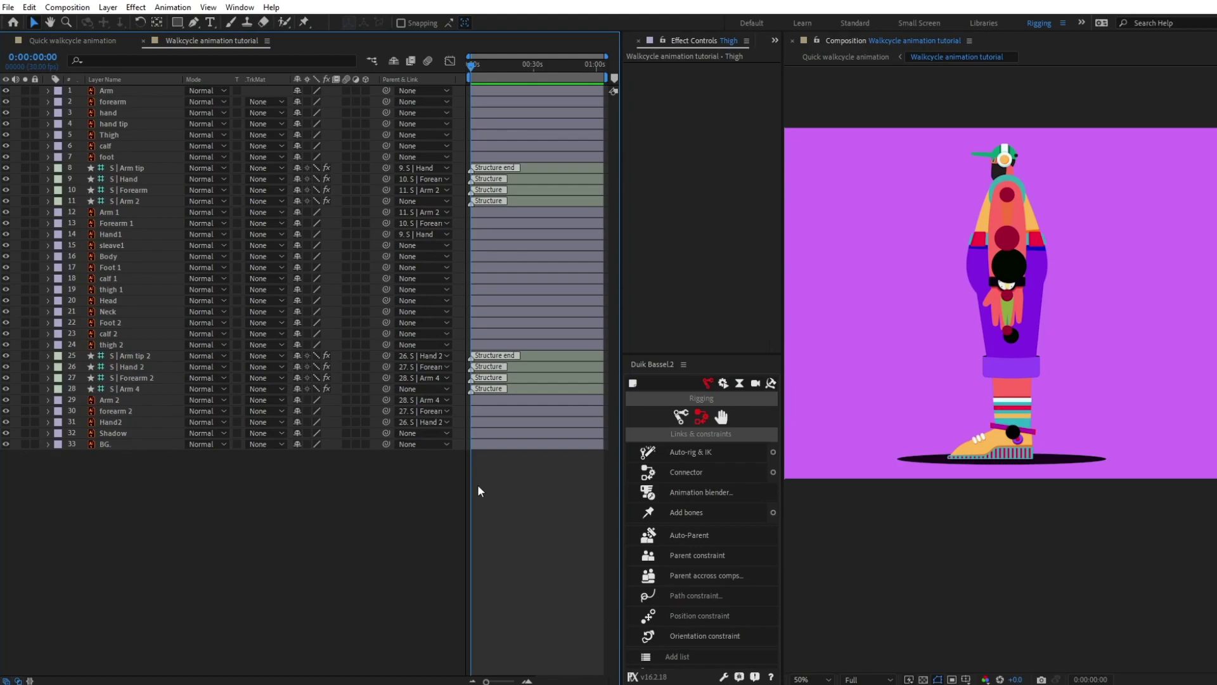
- Create a Leg structure from the Thigh, calf and foot layers and place it directly above the Foot 1 layer
click(123, 135)
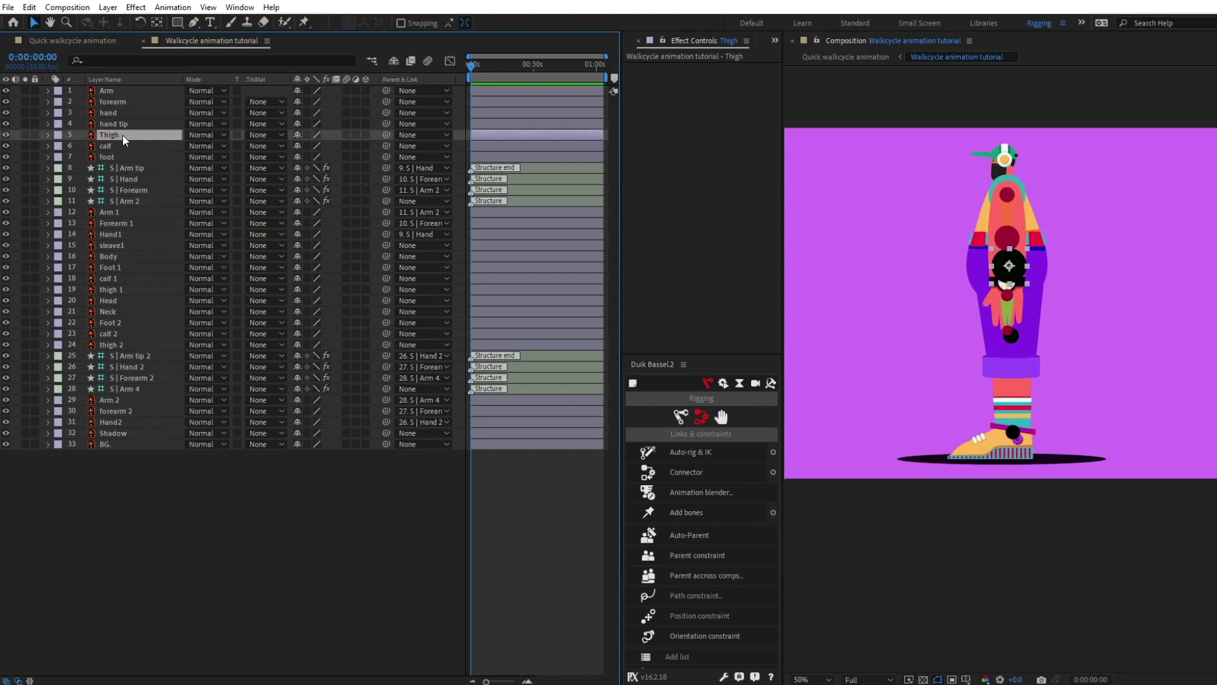
shift+click(112, 158)
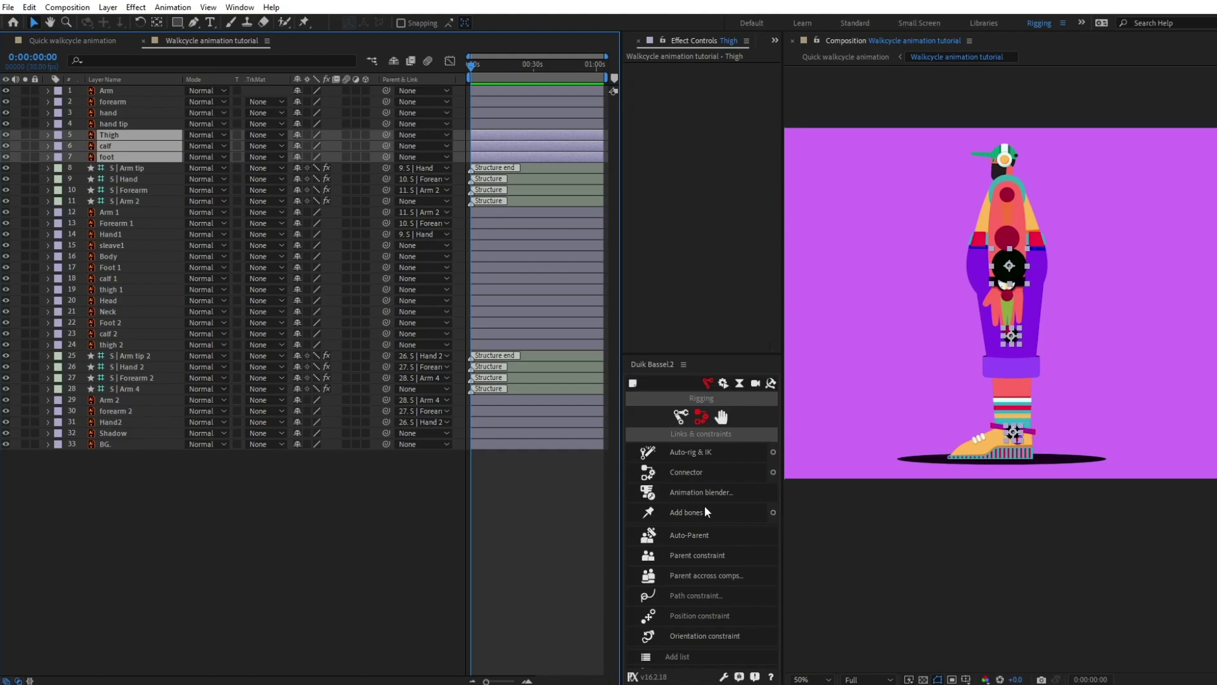
click(677, 420)
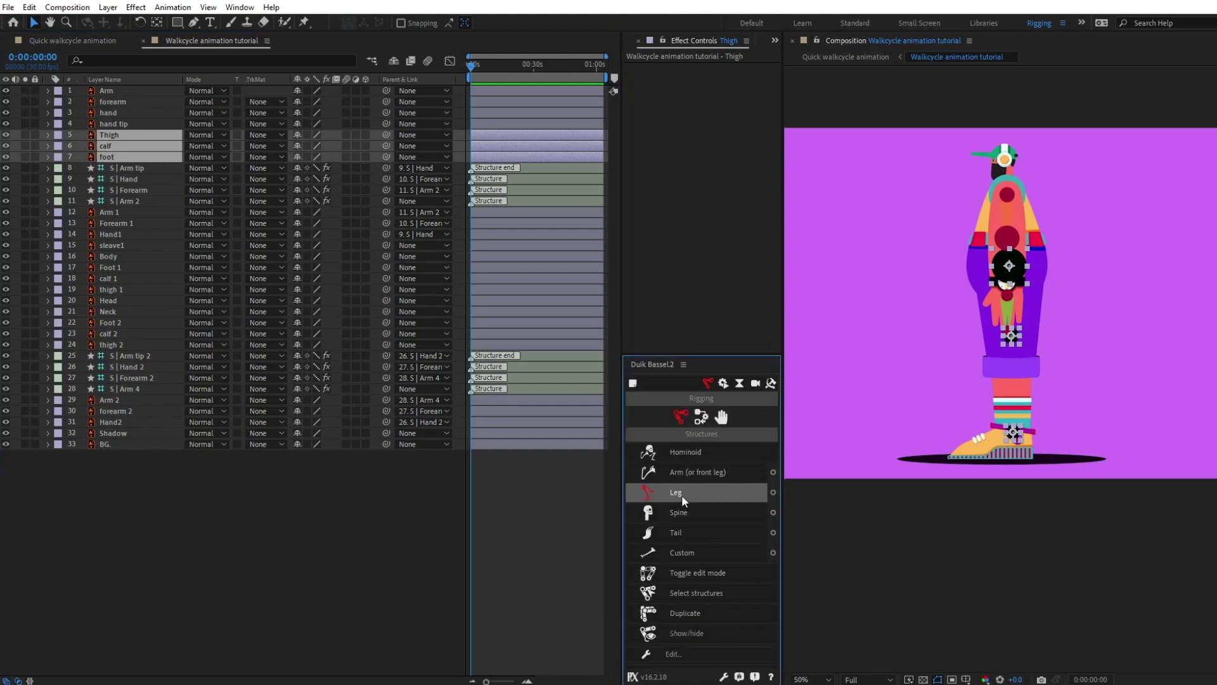
click(682, 494)
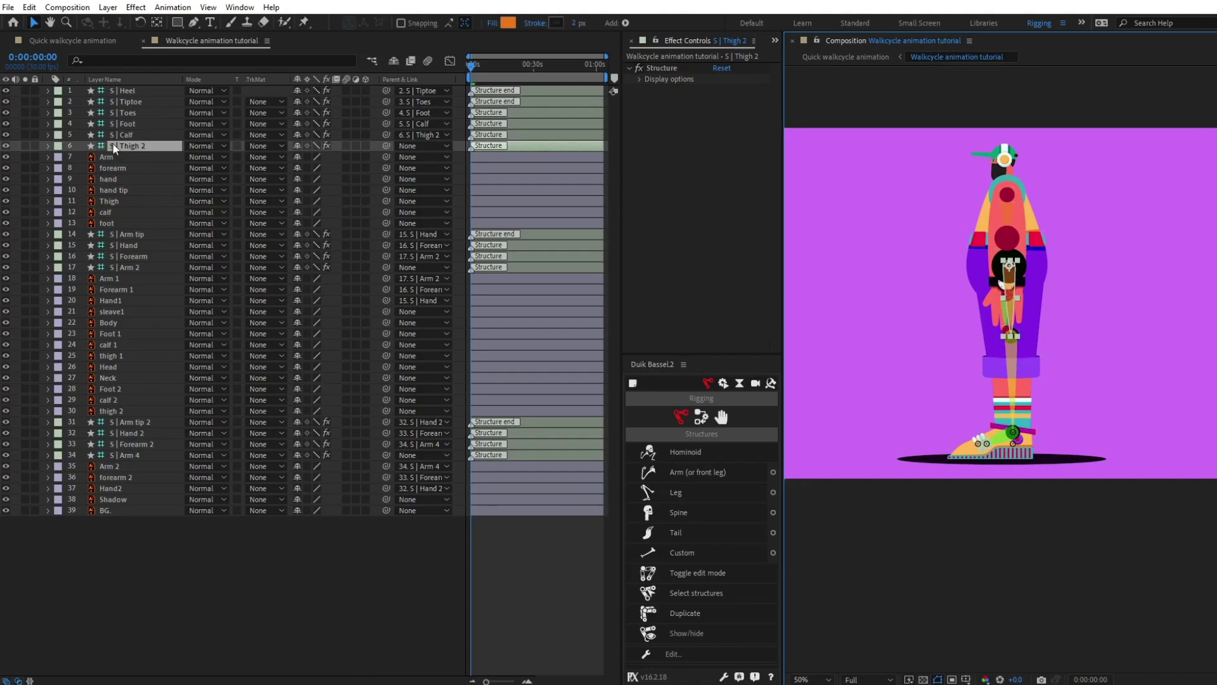
shift+click(131, 90)
drag(119, 147, 161, 324)
- Isolate the first leg and move its Tiptoe structure to the shoe's tip and its Heel structure to the sole's back end
shift+click(111, 356)
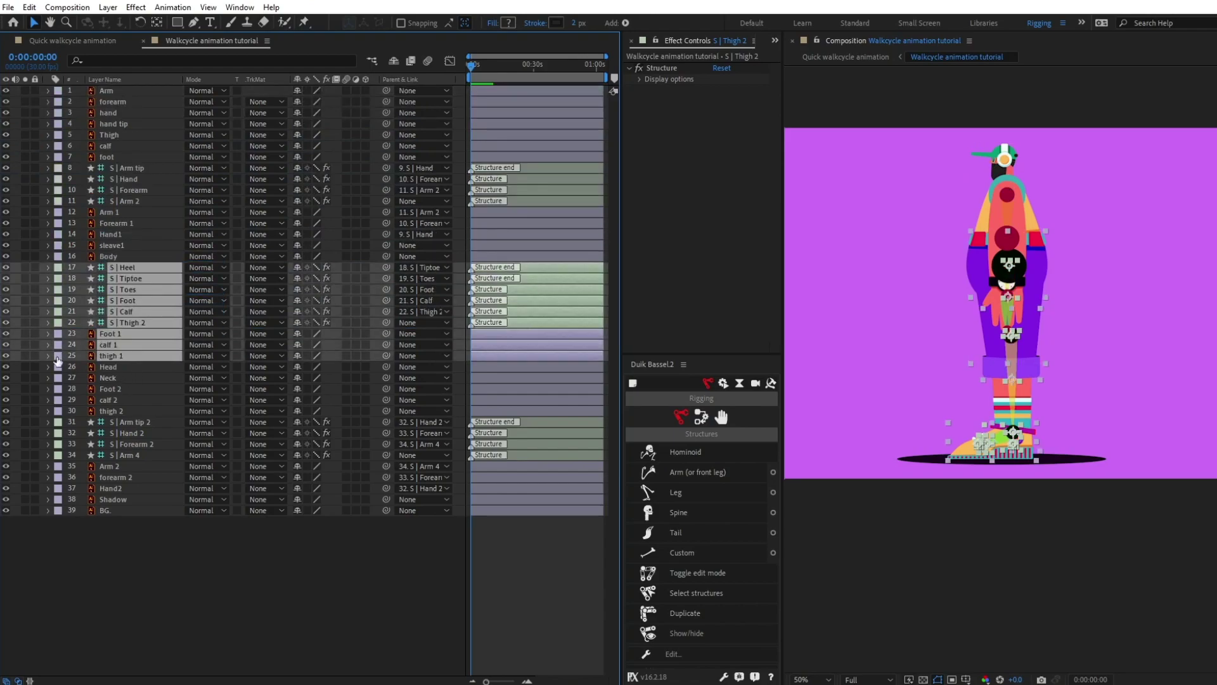
click(290, 551)
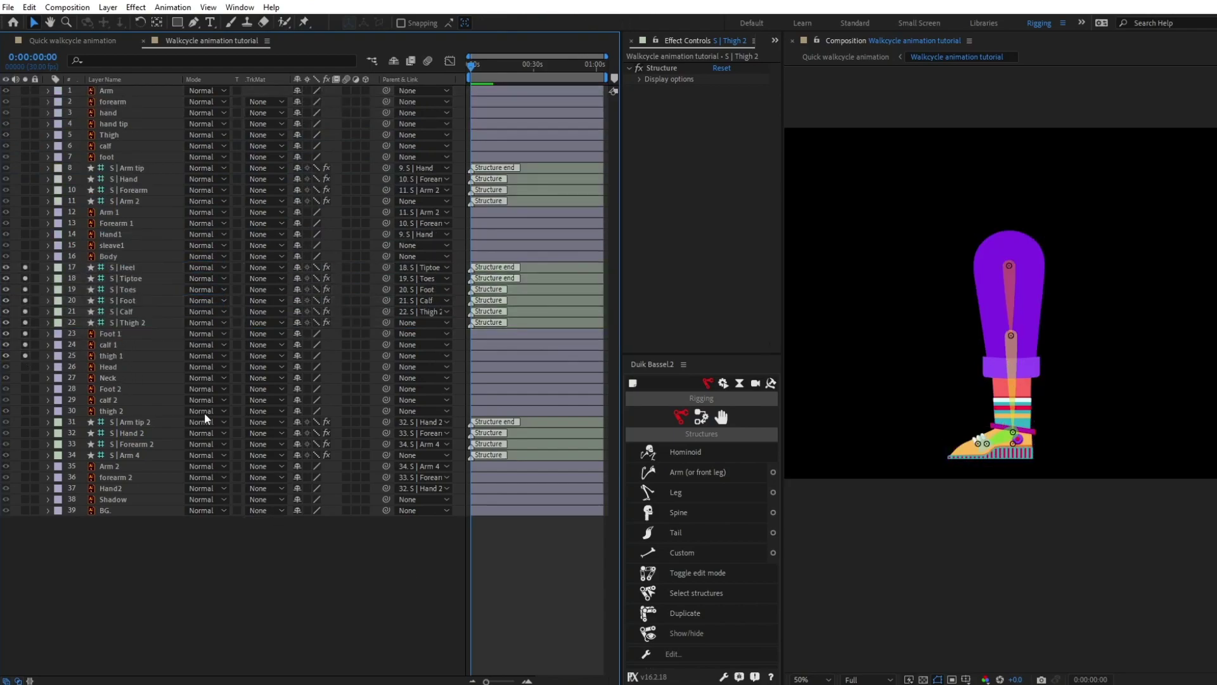
scroll(1051, 484, up, 4)
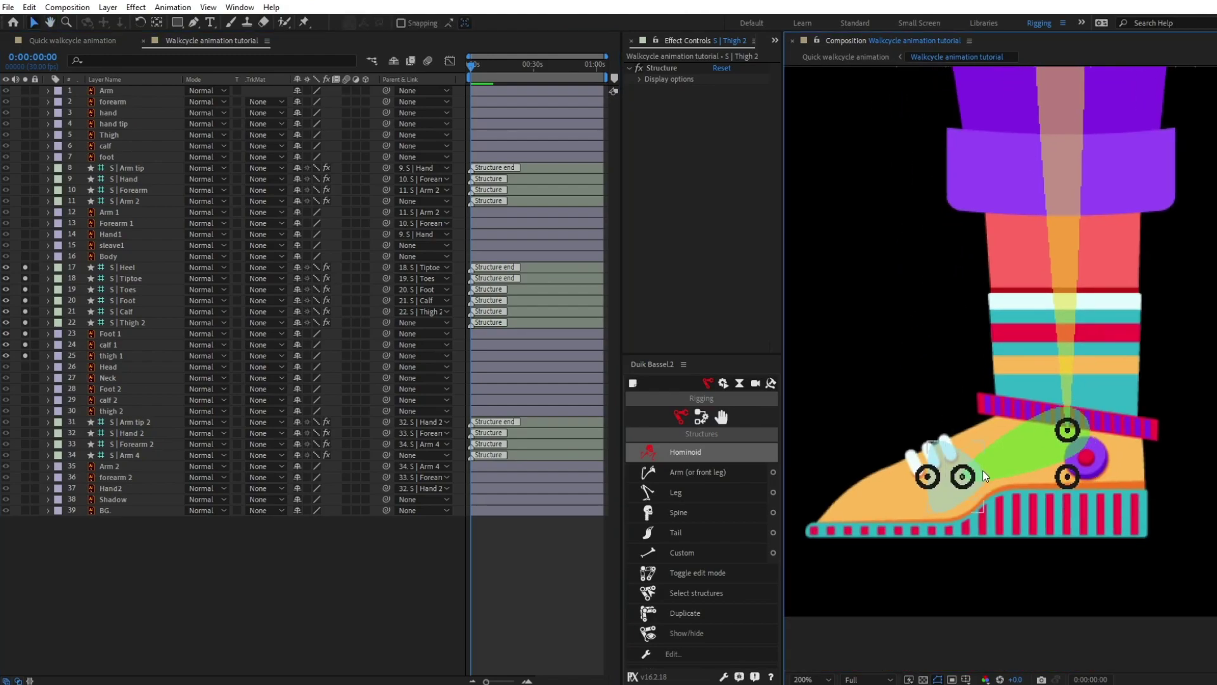
click(962, 476)
drag(963, 485, 819, 528)
click(885, 505)
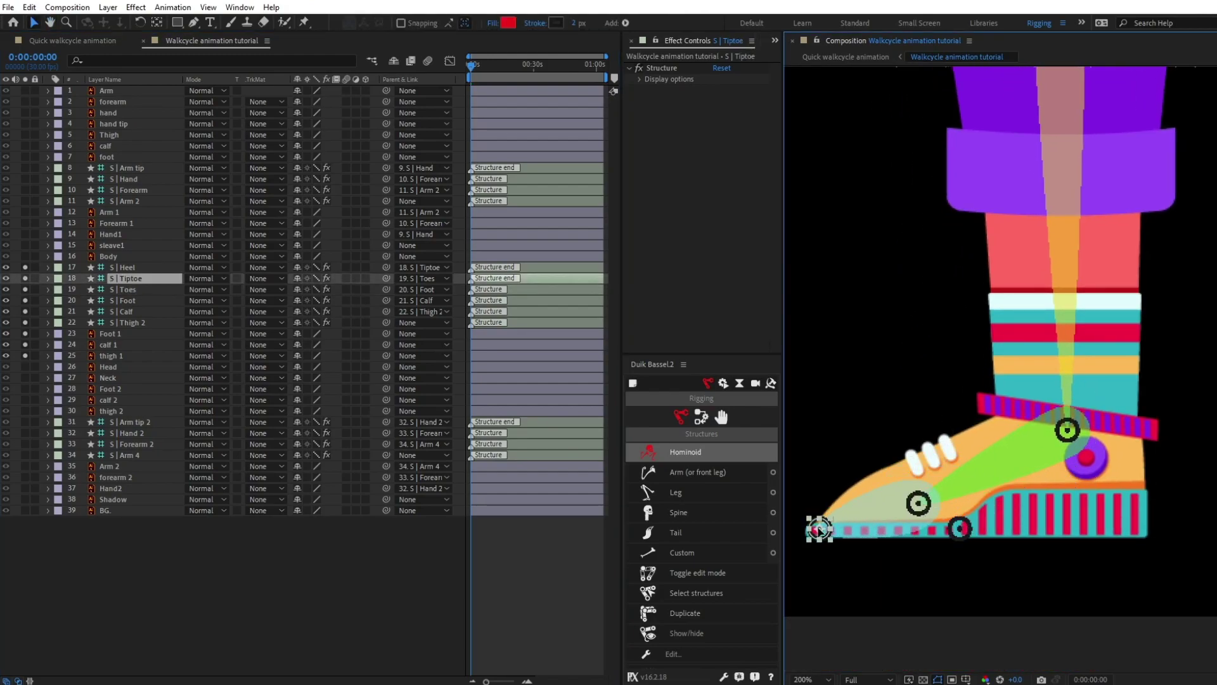
drag(956, 528, 1149, 534)
scroll(1008, 570, down, 2)
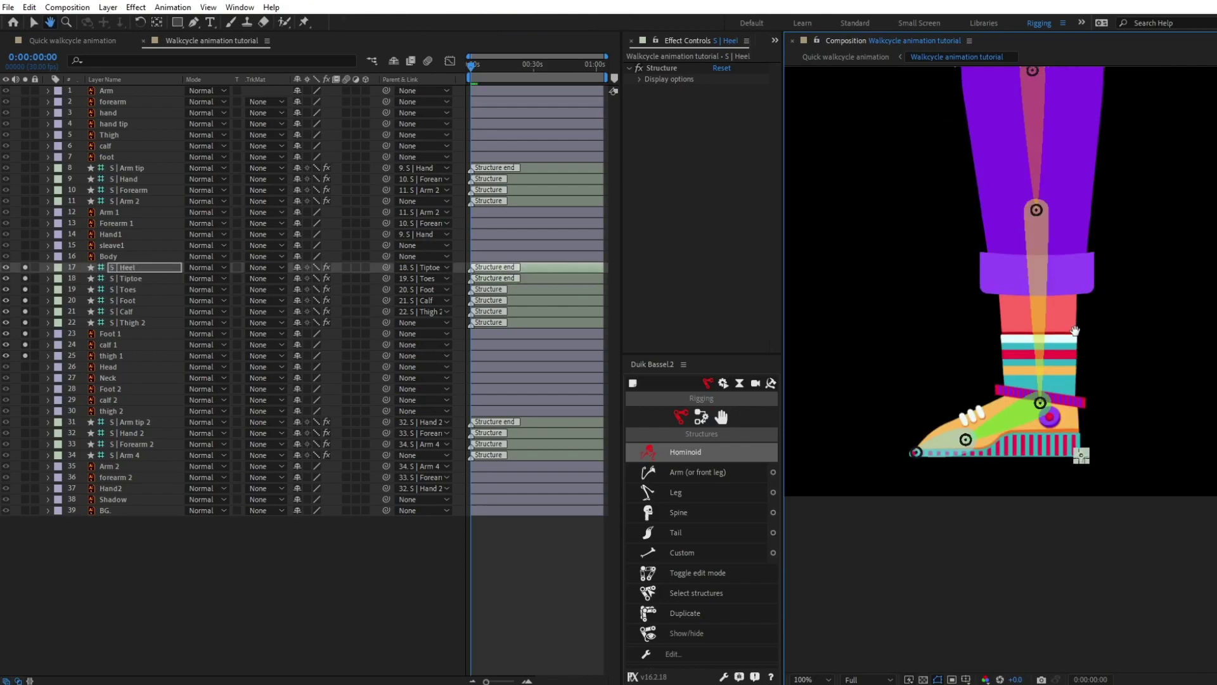
- Parent thigh 1 to S | Thigh 2, calf 1 to S | Calf, and Foot 1 to S | Foot, and show all layers again
click(123, 355)
drag(386, 356, 136, 311)
click(137, 334)
drag(386, 334, 138, 300)
drag(25, 267, 25, 355)
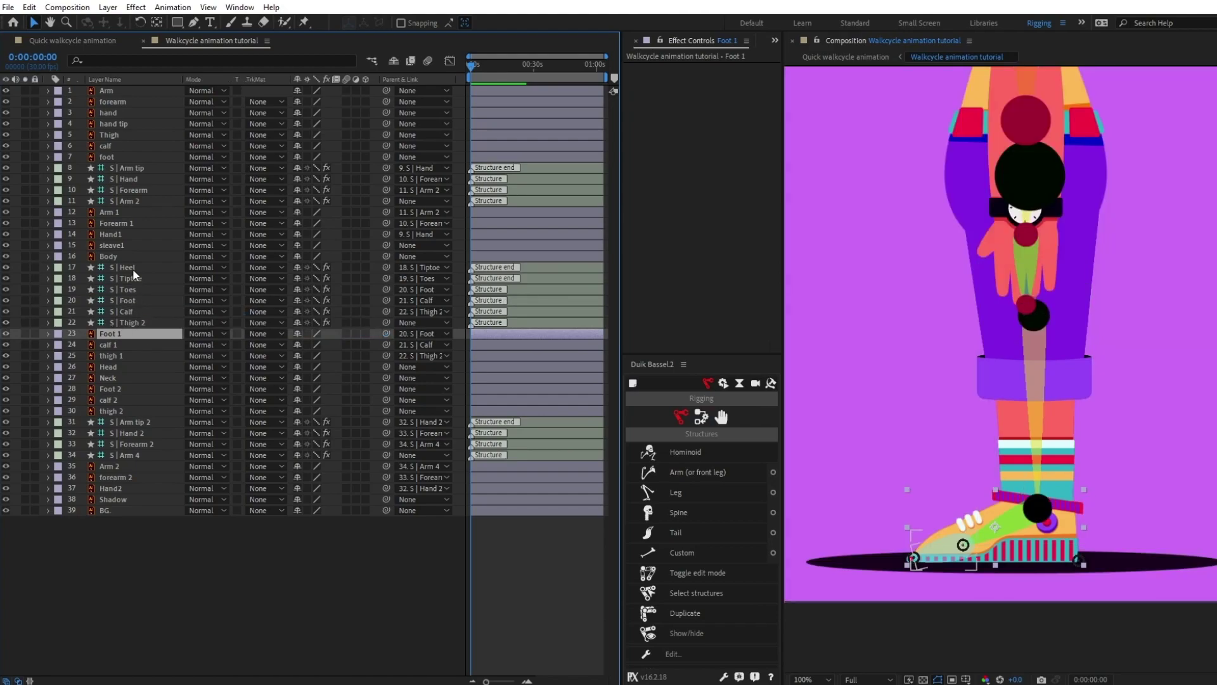
- Create a second Leg structure from the Thigh, calf and foot layers and place it directly above the Foot 2 artwork layer
click(115, 133)
shift+click(115, 156)
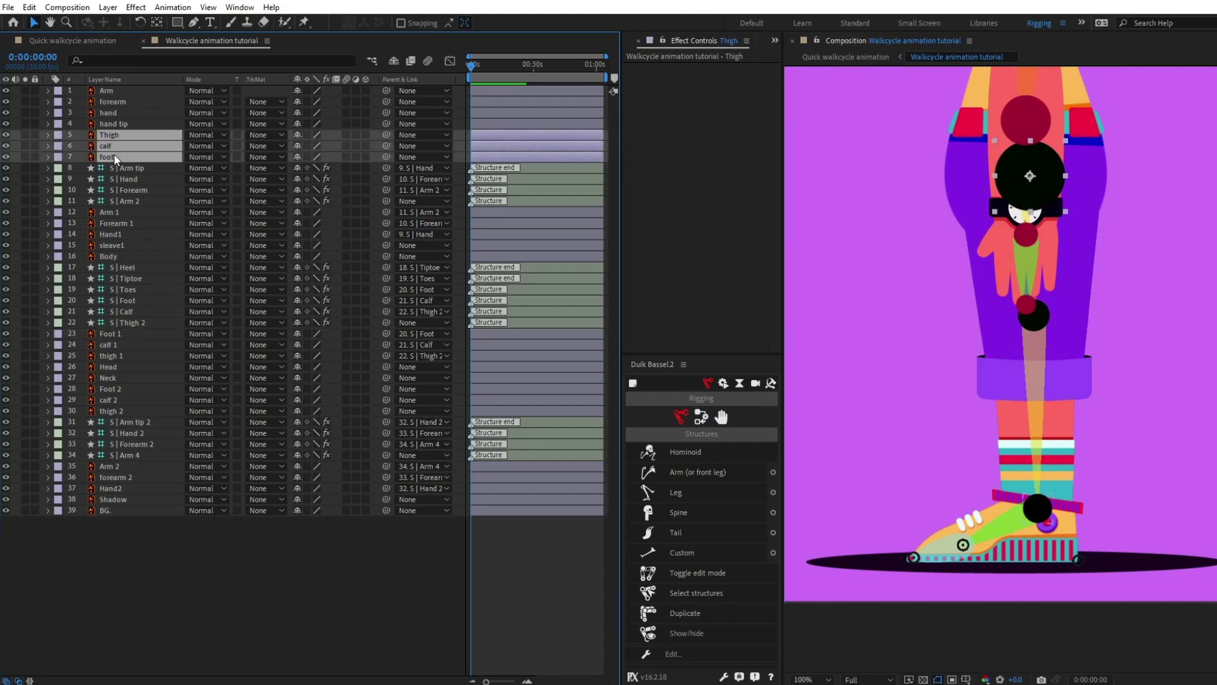
click(675, 492)
drag(128, 147, 205, 454)
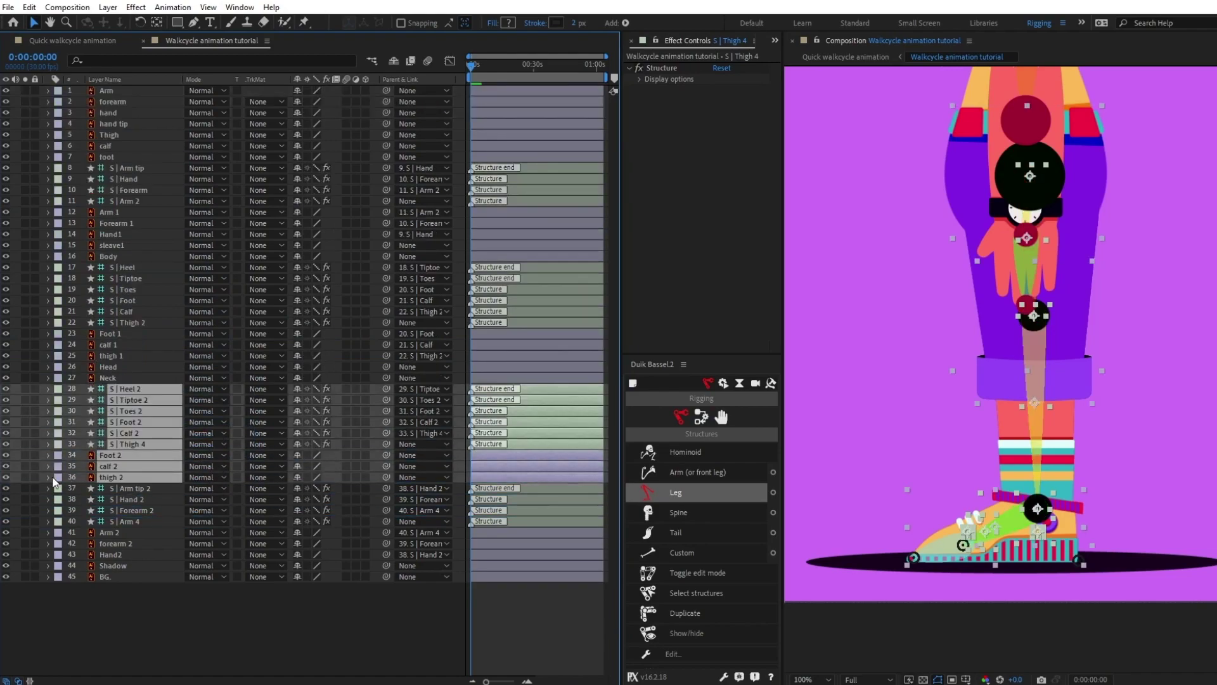
- Move the second leg's Tiptoe 2 structure to the shoe's tip and its Heel 2 structure to the back of the sole
click(364, 622)
scroll(1046, 612, up, 1)
drag(1052, 622, 1074, 331)
drag(979, 402, 835, 456)
drag(977, 456, 1159, 458)
- End the second leg's isolation and parent thigh 2 to S | Thigh 4, calf 2 to S | Calf 2, and Foot 2 to S | Foot 2
drag(26, 389, 21, 488)
drag(386, 478, 135, 436)
drag(385, 455, 144, 424)
key(comma)
key(comma)
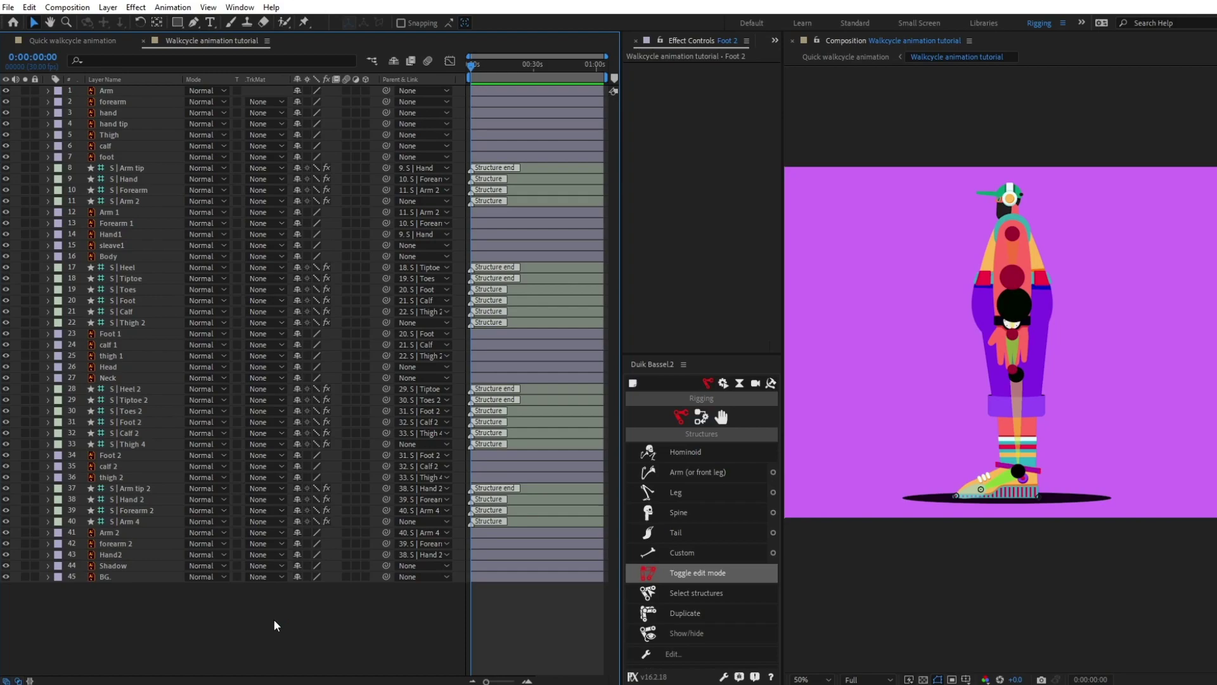
- Select all structures, rig them with Auto-rig & IK, and collapse the properties of both hand controllers
click(697, 598)
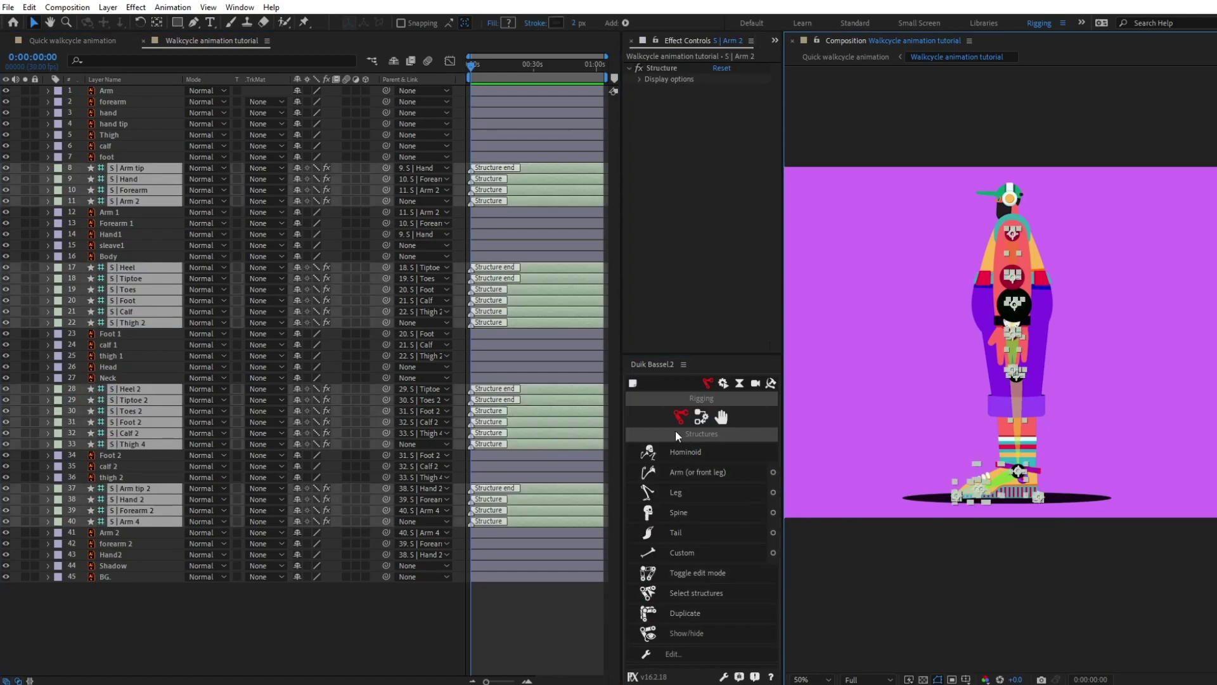
click(701, 417)
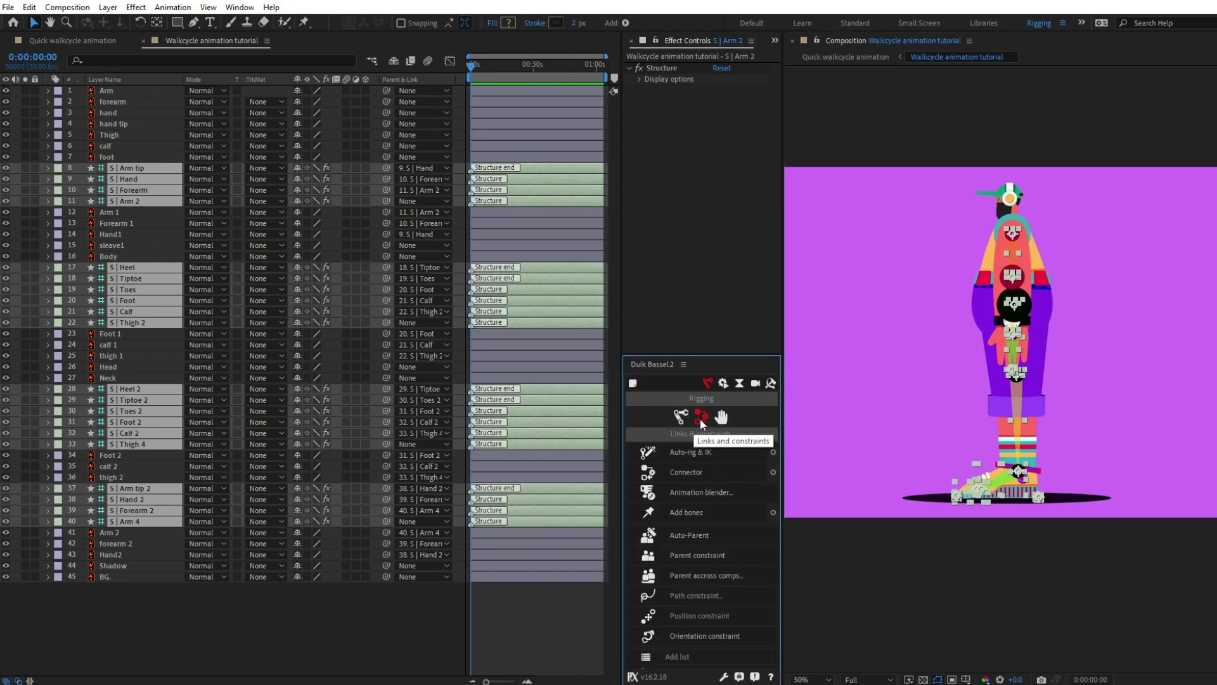
click(690, 452)
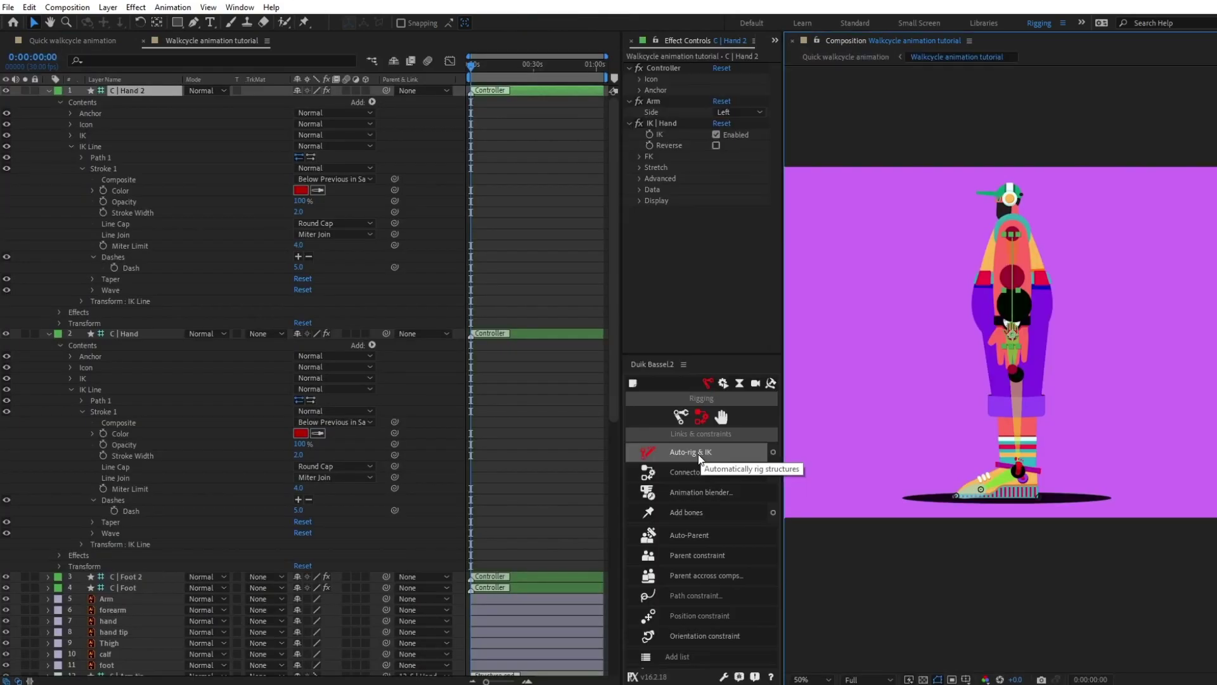
click(50, 92)
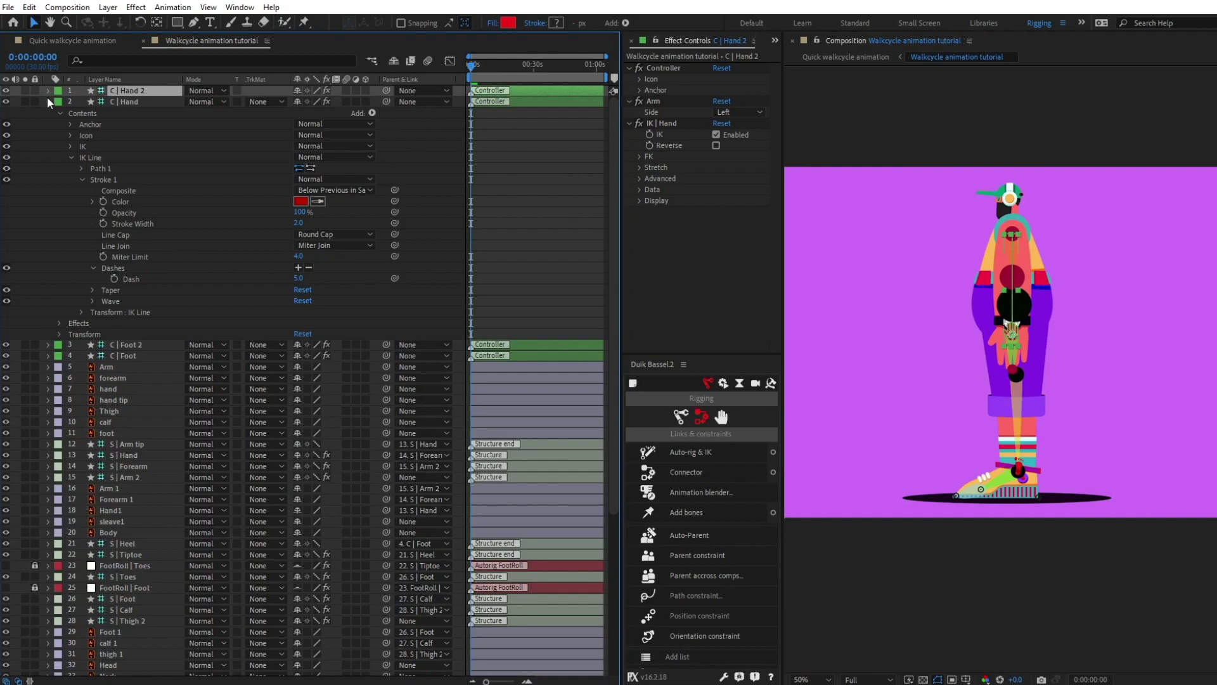
click(48, 102)
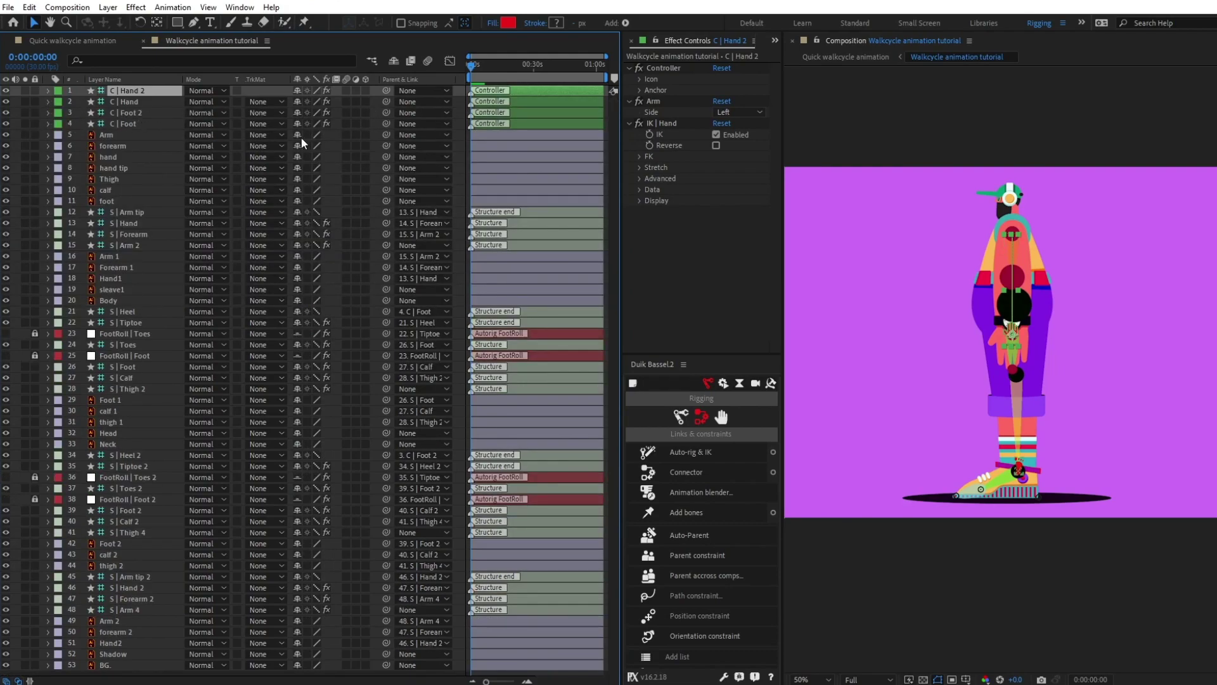
- Test the arm bend by moving the C | Hand 2 controller, undo the move, and enable Reverse in its IK settings
scroll(1102, 488, up, 3)
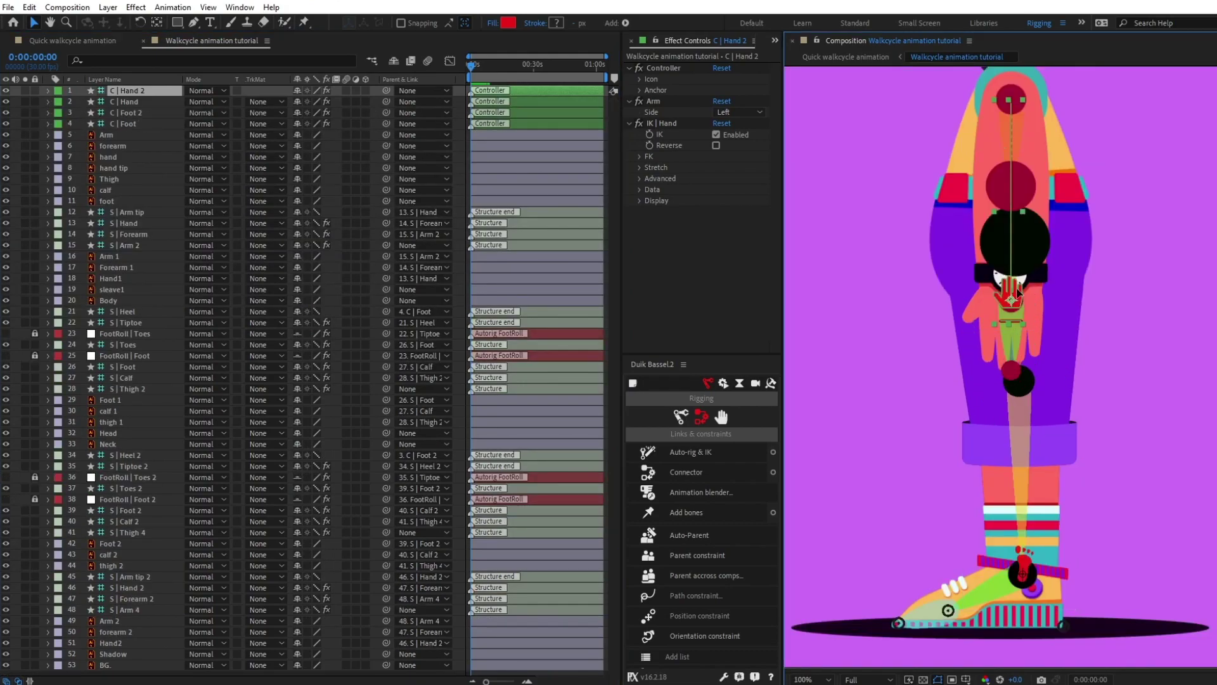
drag(1012, 267, 904, 231)
key(ctrl+z)
click(716, 146)
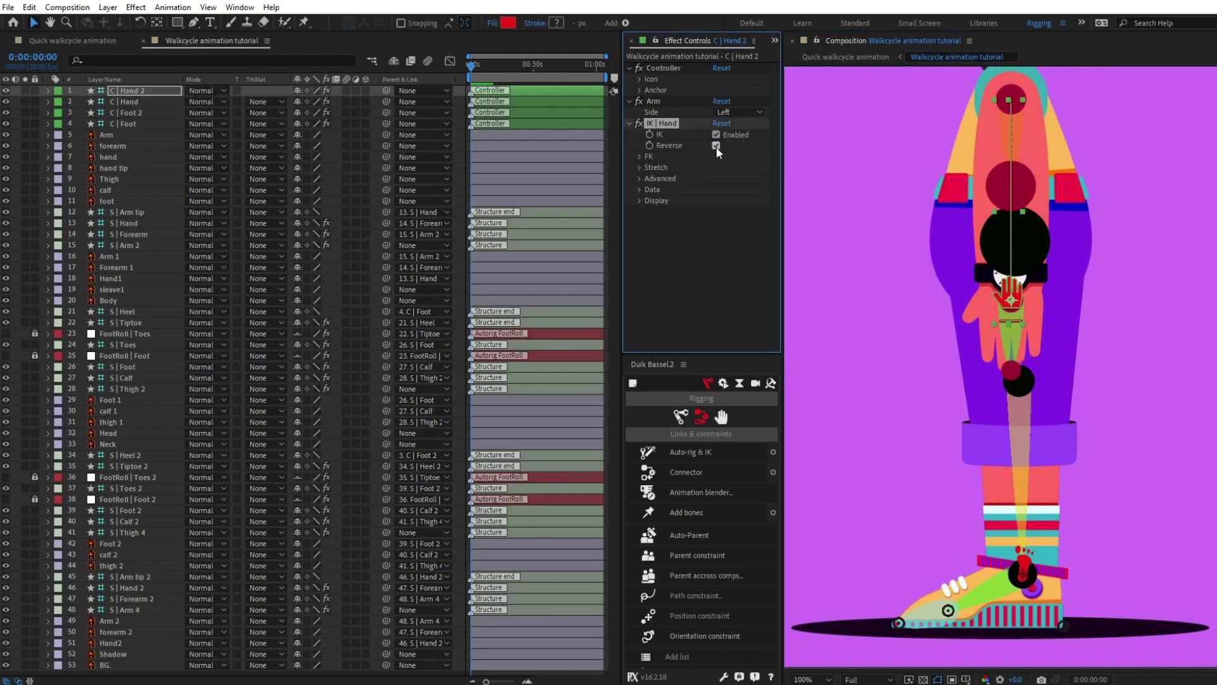
- Test the C | Hand controller with a short move, undo it, and enable Reverse in its IK settings
click(124, 102)
drag(1009, 301, 1006, 274)
key(ctrl+z)
click(717, 146)
- Disable the IK Reverse option on the C | Foot 2 and C | Foot controllers
click(130, 112)
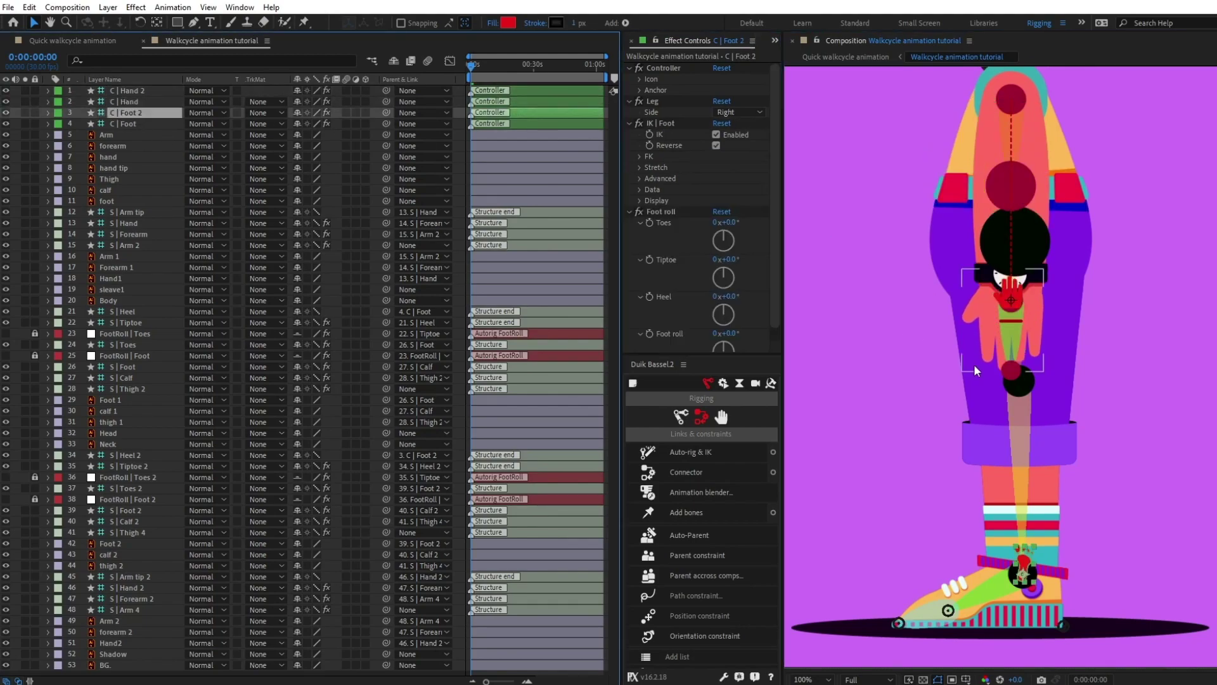
click(717, 145)
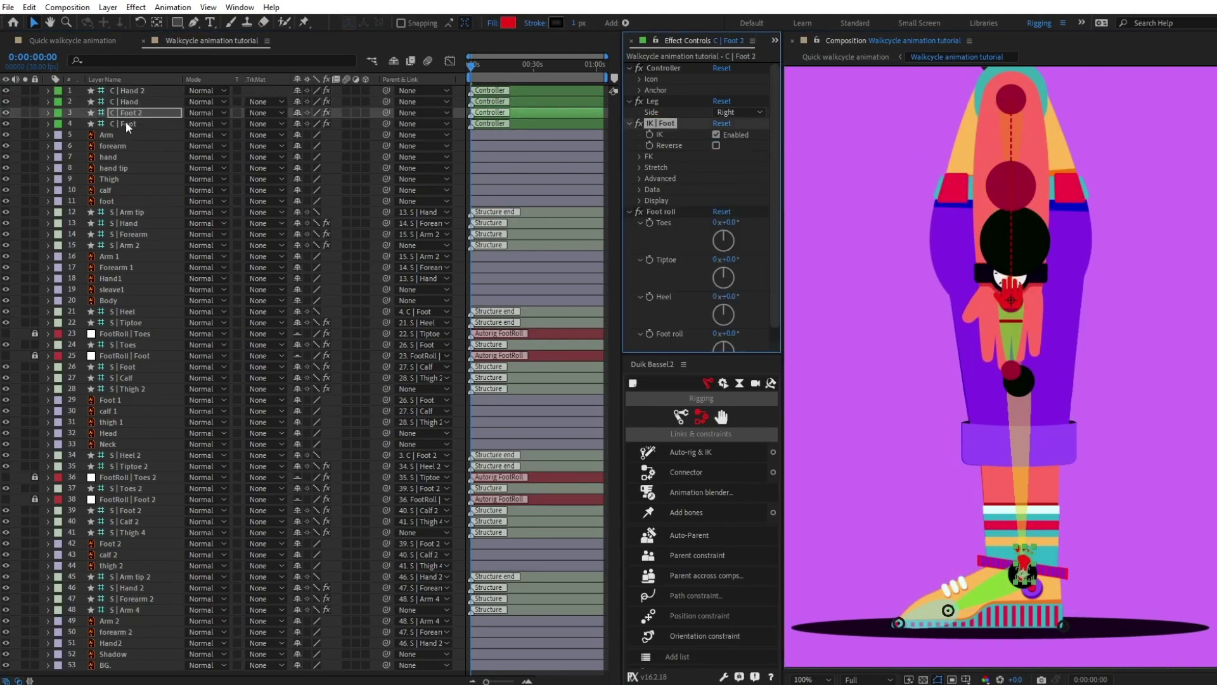
click(129, 124)
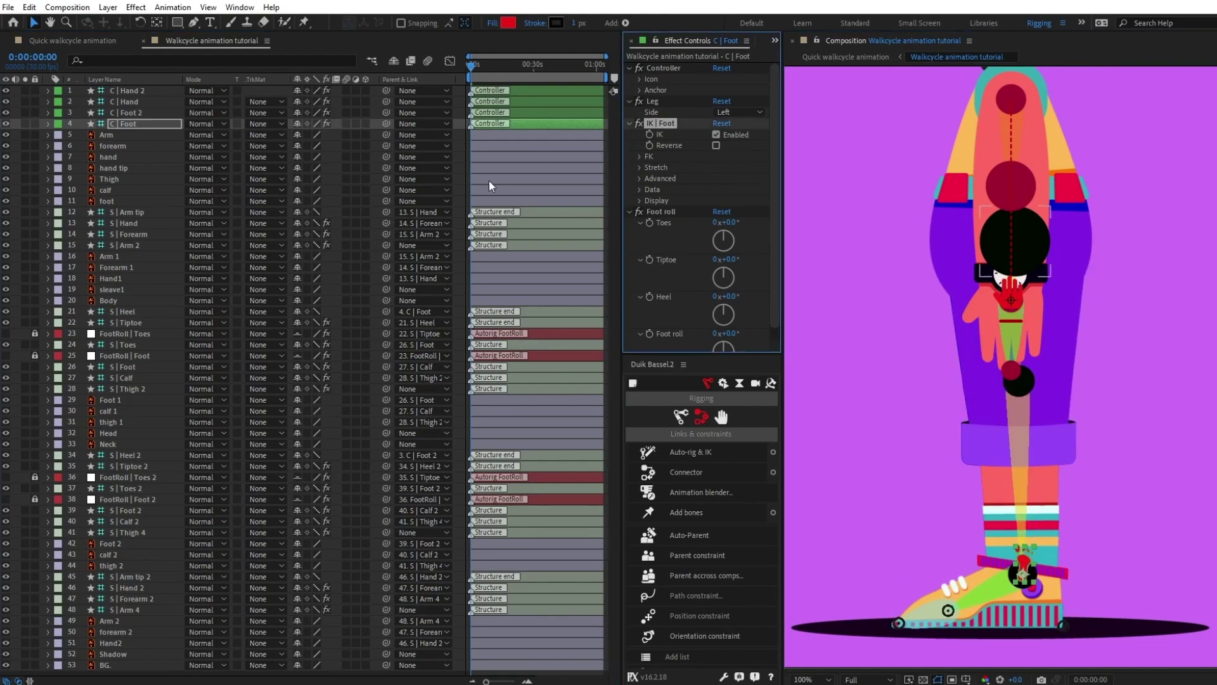
- Parent the S | Arm 2, S | Thigh 2, S | Thigh 4 and S | Arm 4 structures to the Body layer
key(comma)
click(613, 370)
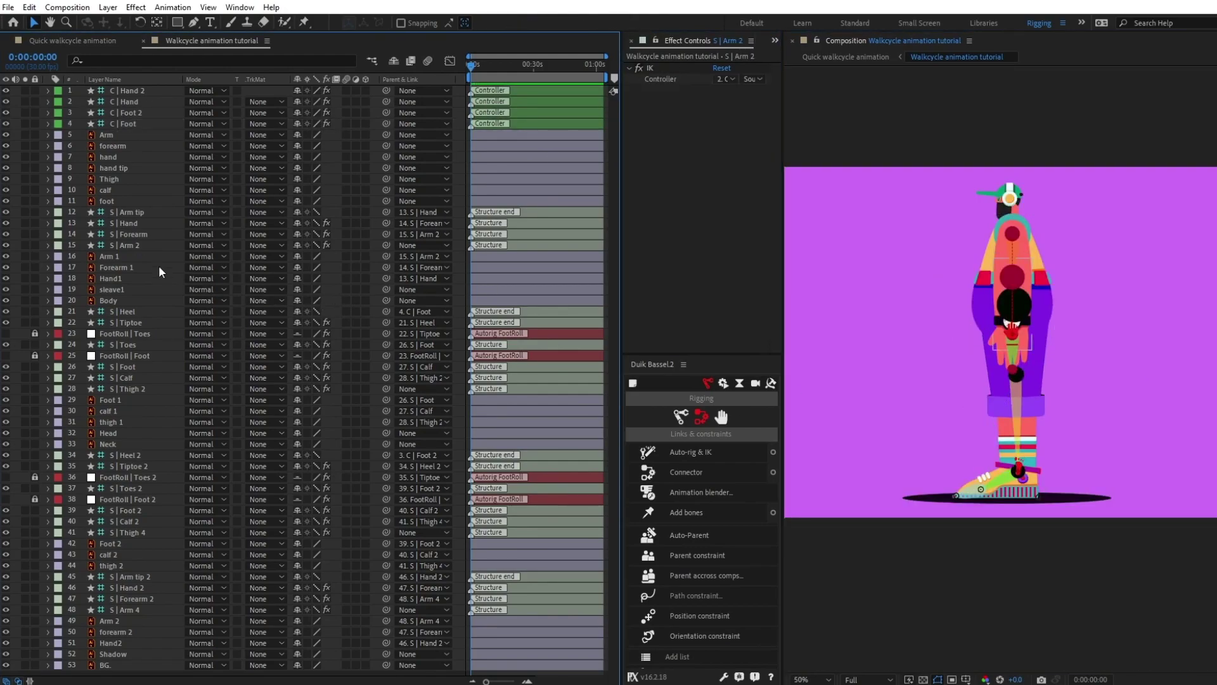
click(143, 245)
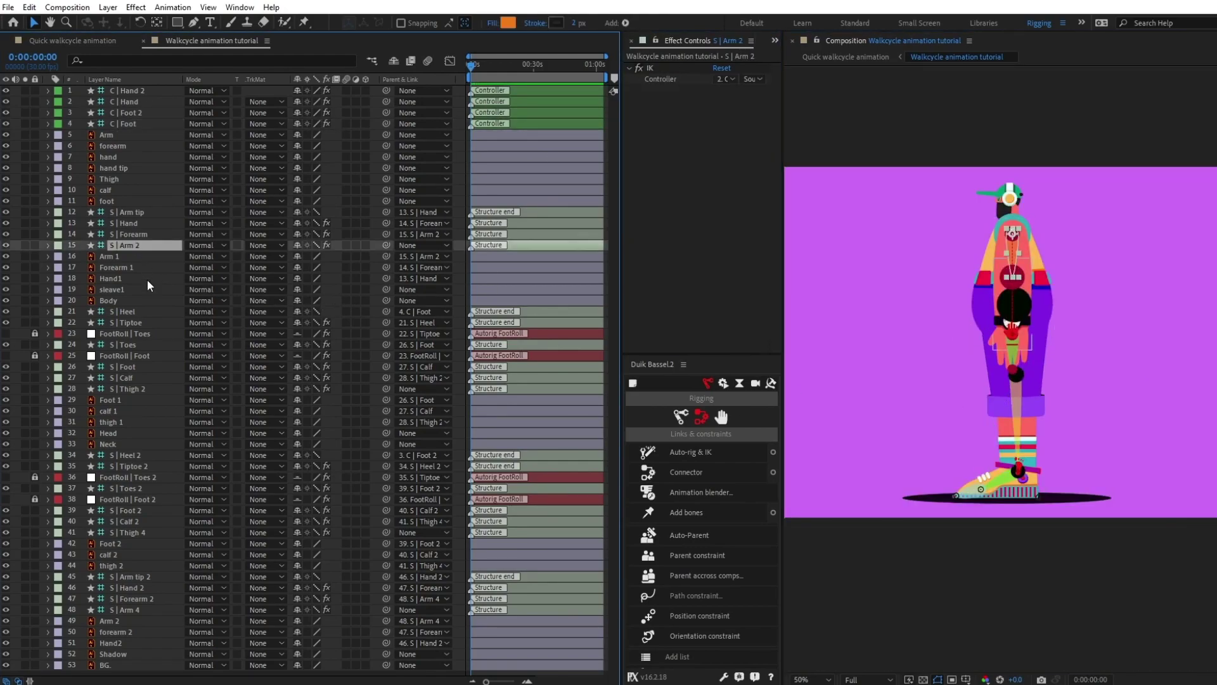
ctrl+click(130, 532)
ctrl+click(135, 388)
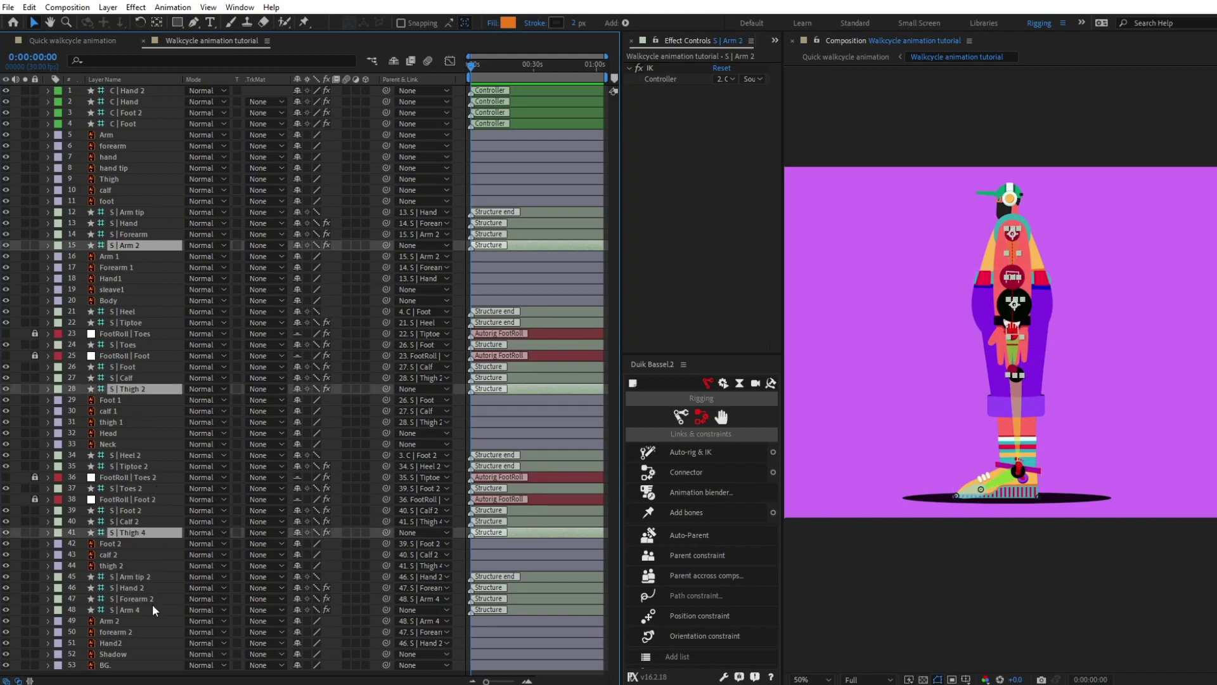
ctrl+click(132, 609)
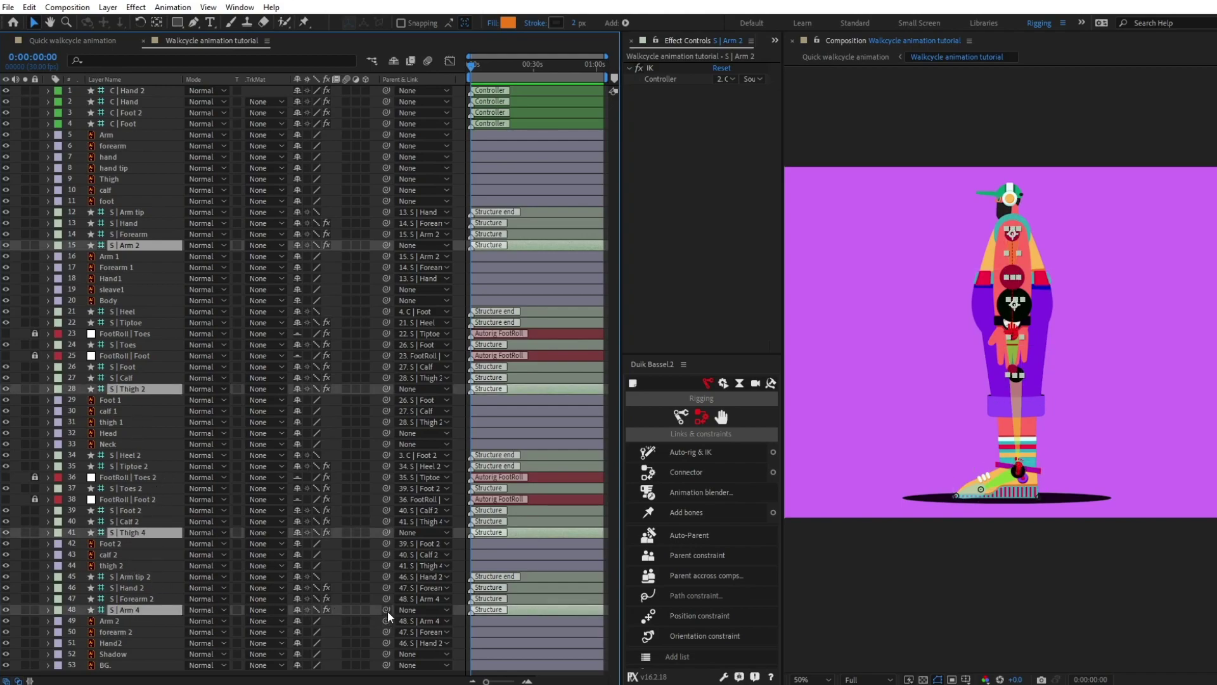
drag(386, 610, 89, 454)
drag(89, 409, 123, 303)
- Isolate the Body layer, move its anchor point down to the bottom of the hips, and turn its solo off
click(123, 300)
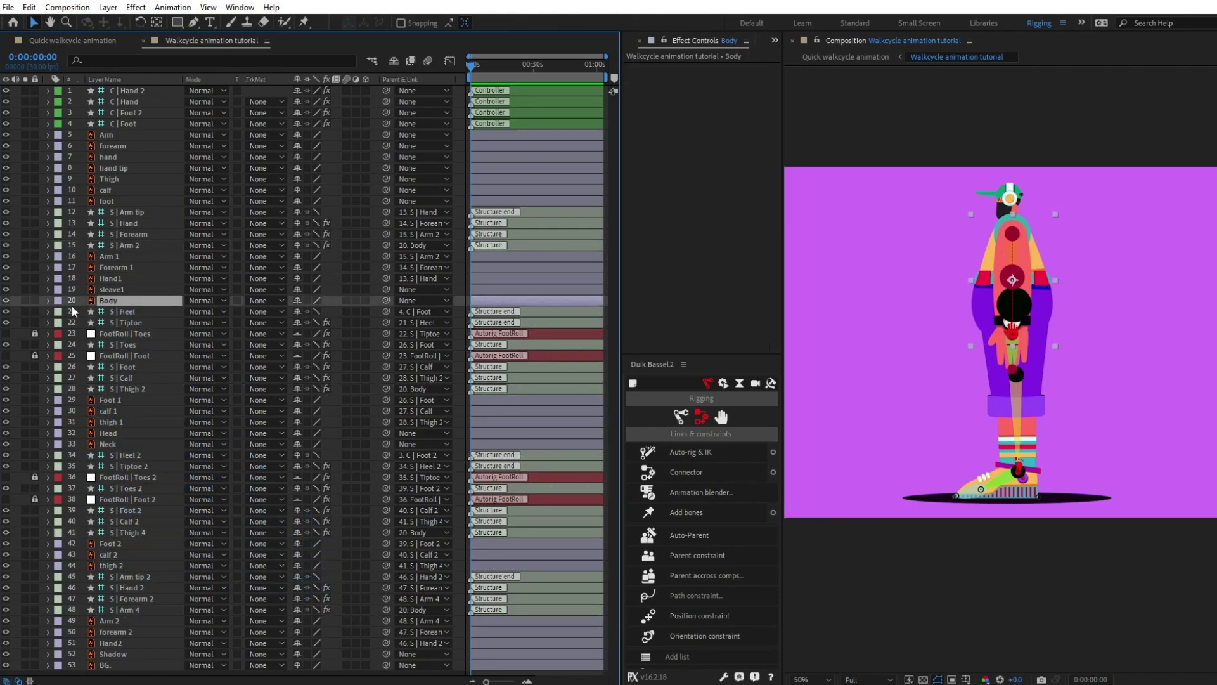
click(25, 300)
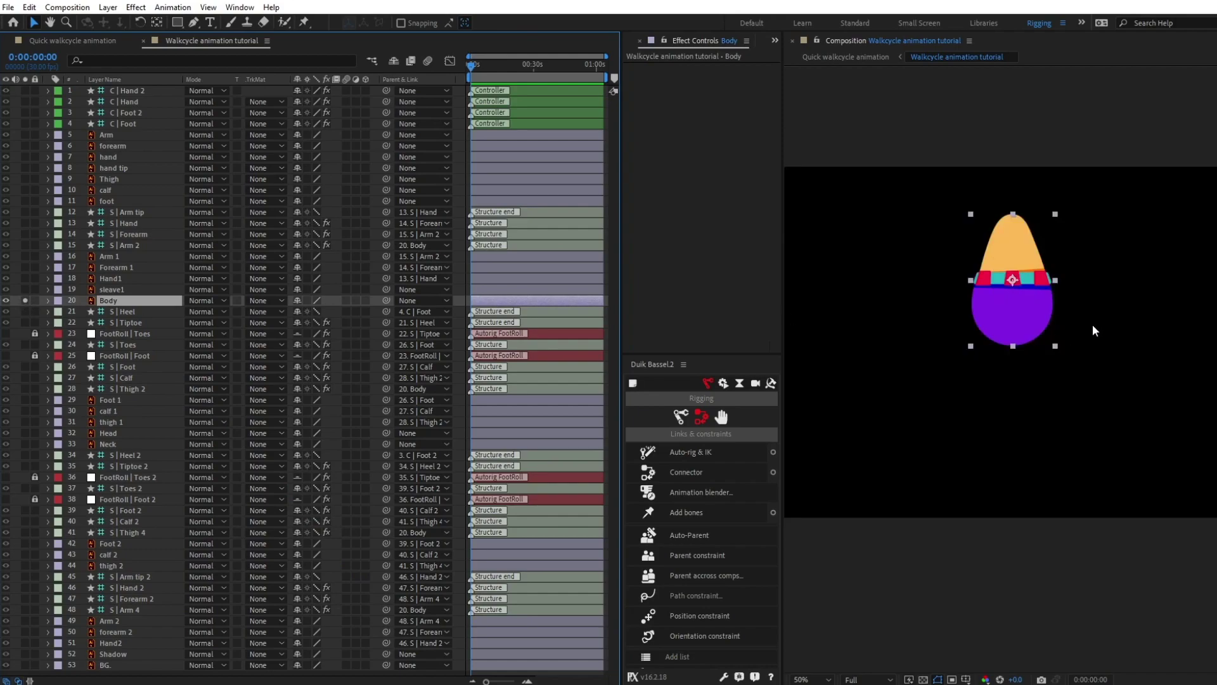
key(period)
key(y)
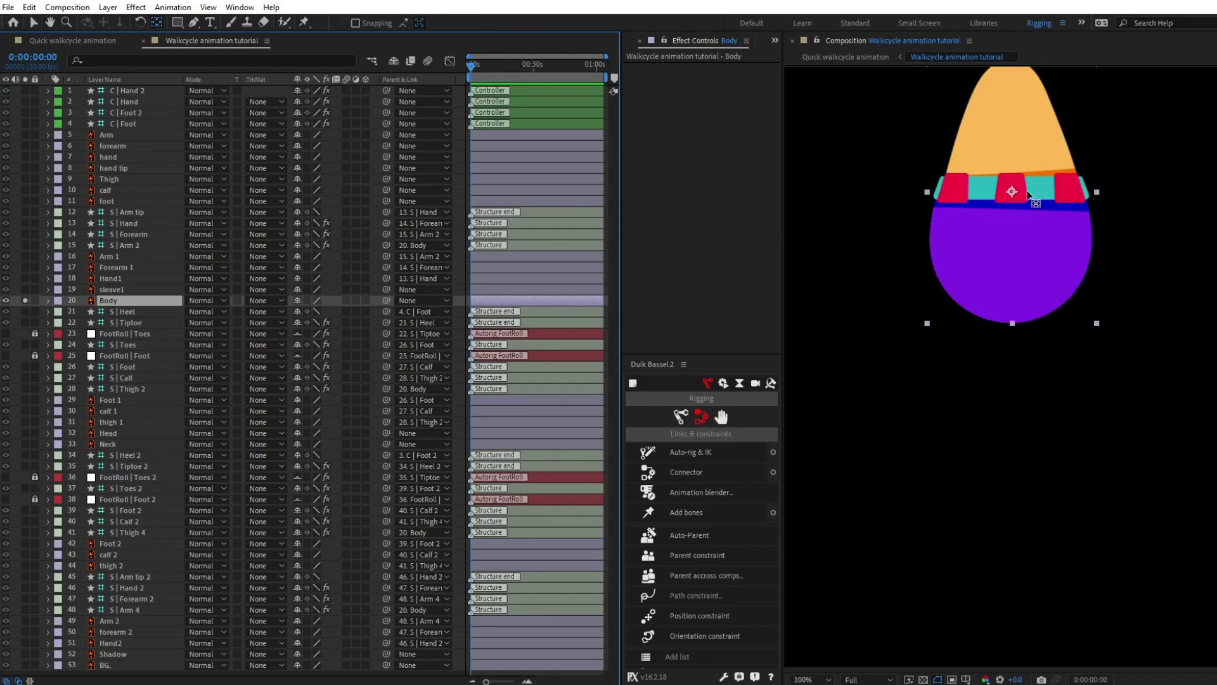
drag(1012, 191, 1014, 262)
drag(1011, 316, 1013, 314)
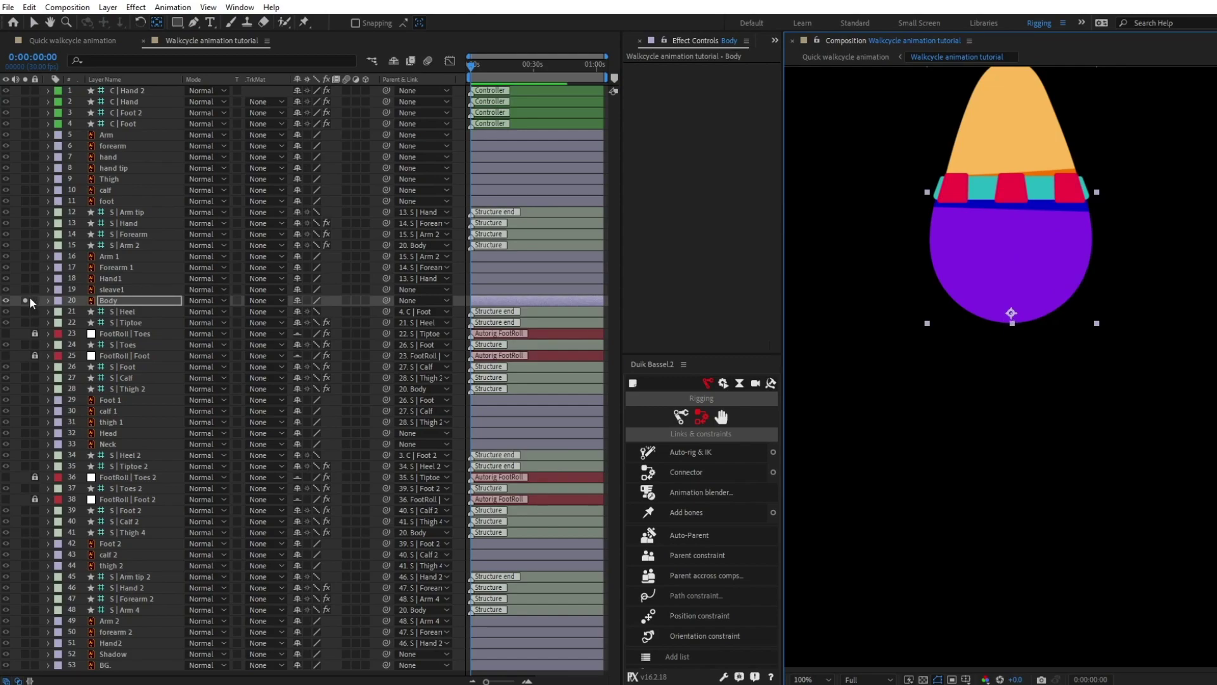
click(25, 300)
- Isolate the Head layer, move its anchor point to the back of the jaw where the neck joins, and turn solo off
click(114, 435)
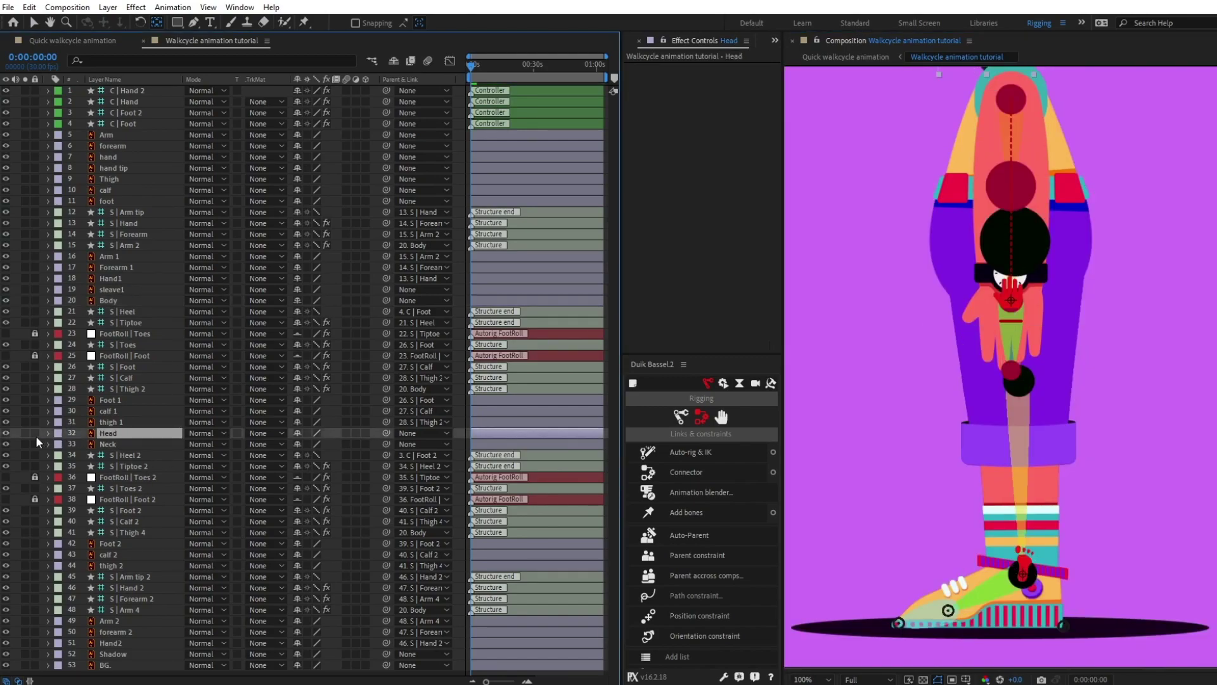
click(25, 432)
scroll(1017, 383, up, 1)
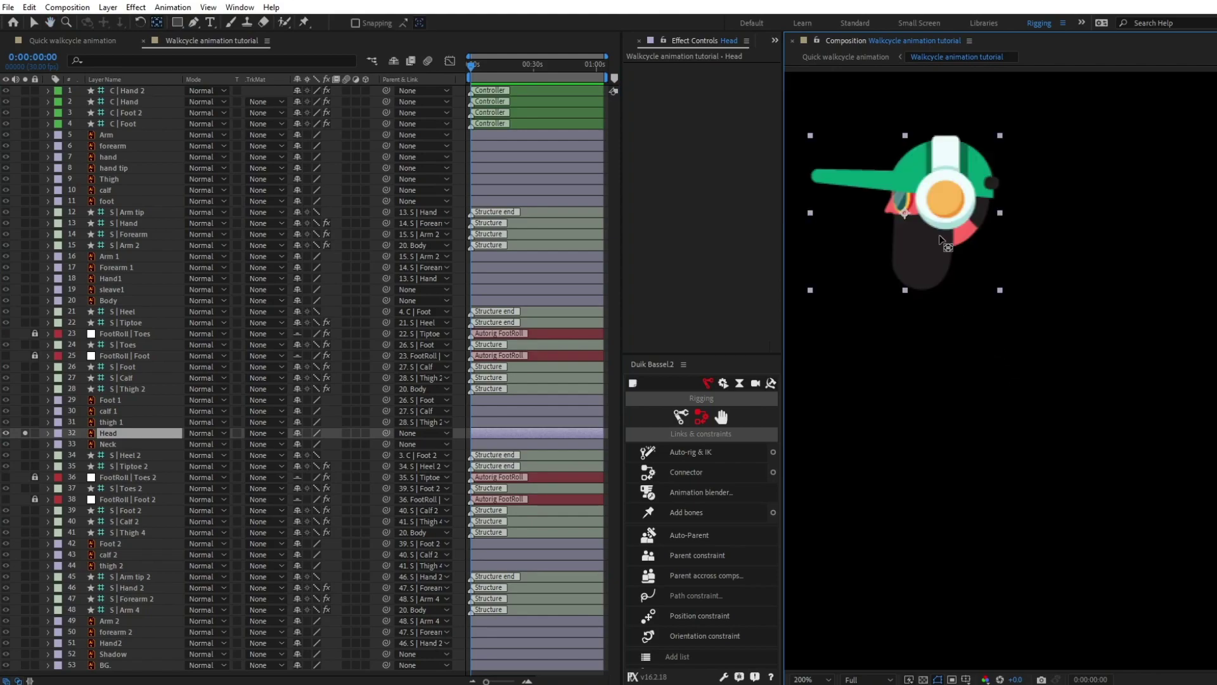
drag(907, 217, 916, 221)
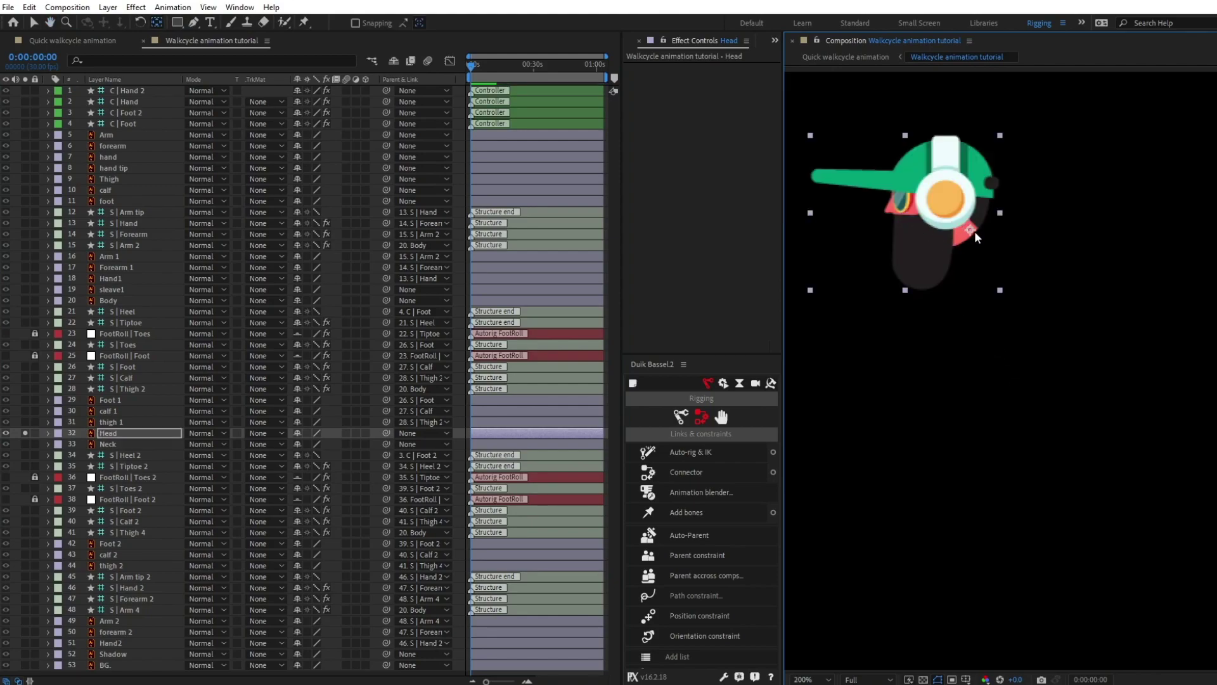
click(27, 433)
- Isolate the Neck layer, move its anchor point to the neck's lower edge, and turn its solo off
click(110, 444)
click(25, 444)
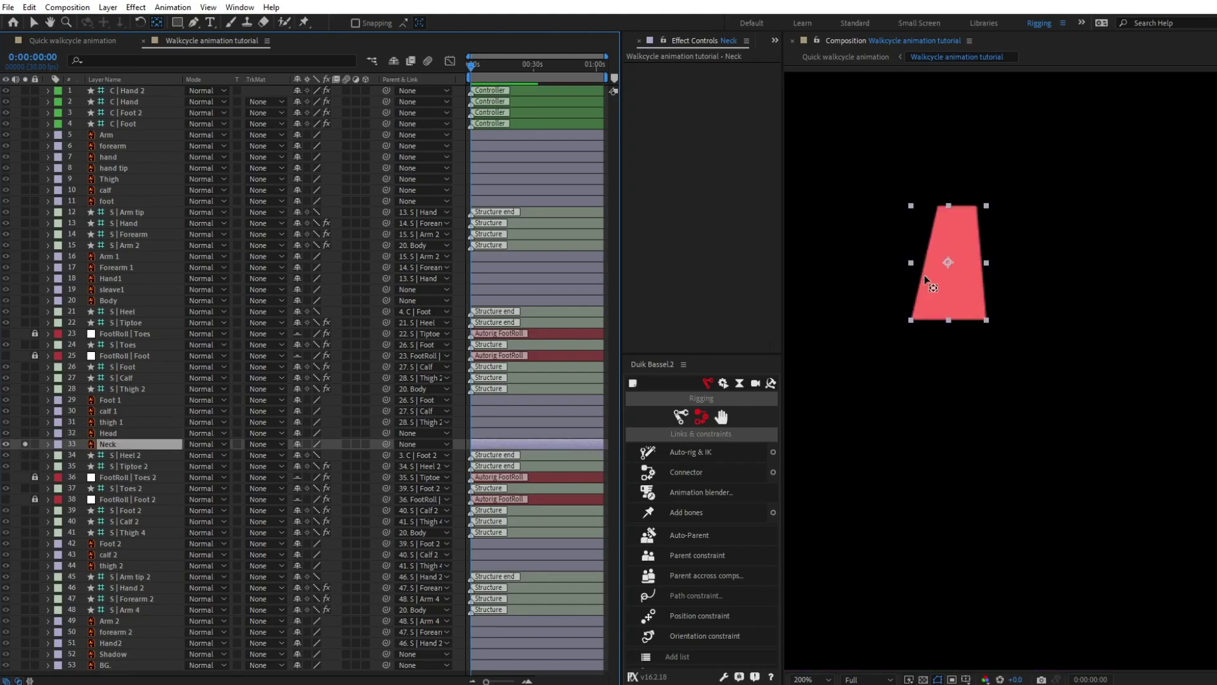
drag(949, 263, 968, 320)
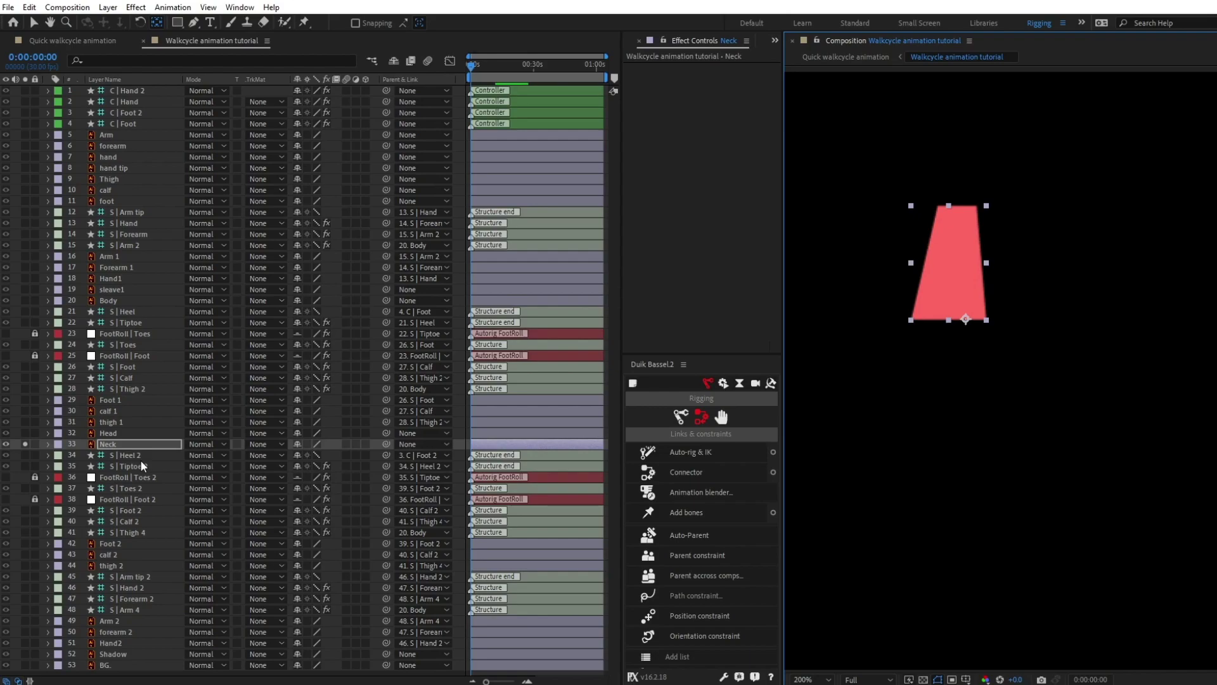
click(25, 444)
- Parent the Neck layer to Body and the Head layer to Neck
drag(386, 443, 143, 301)
click(131, 435)
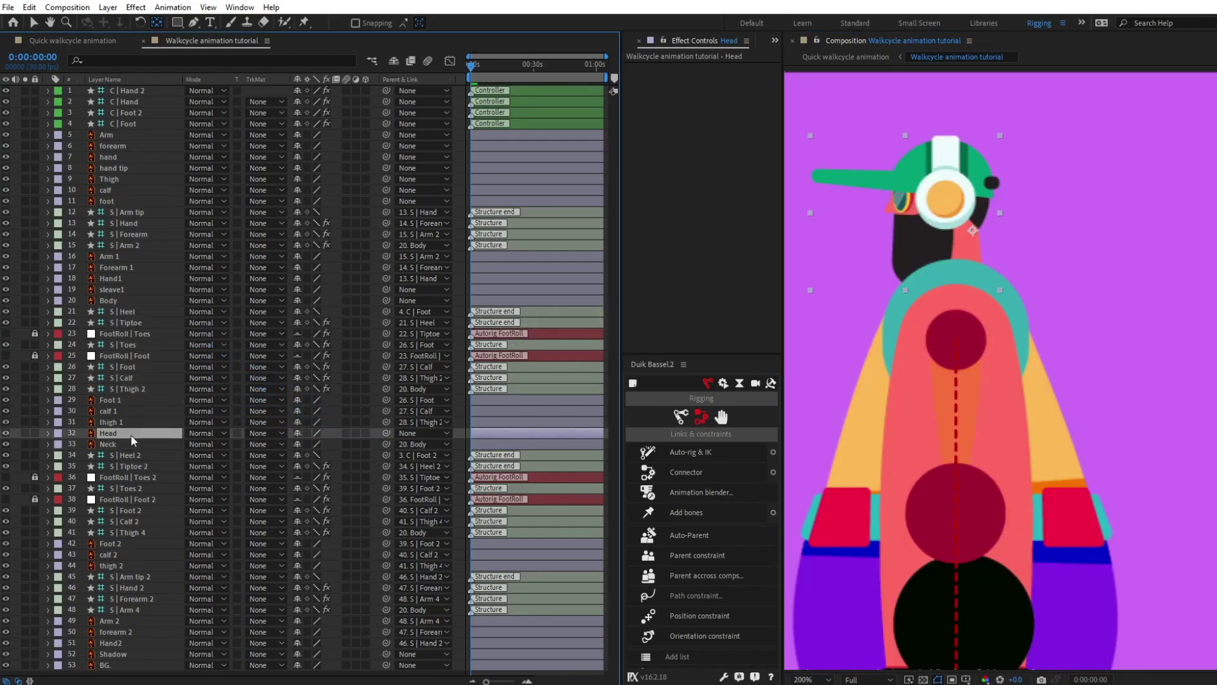
drag(386, 432, 133, 442)
- Test the rig by moving the Body layer slightly down and forward, and undo the move
scroll(1055, 408, down, 2)
drag(1055, 408, 1044, 313)
click(1038, 360)
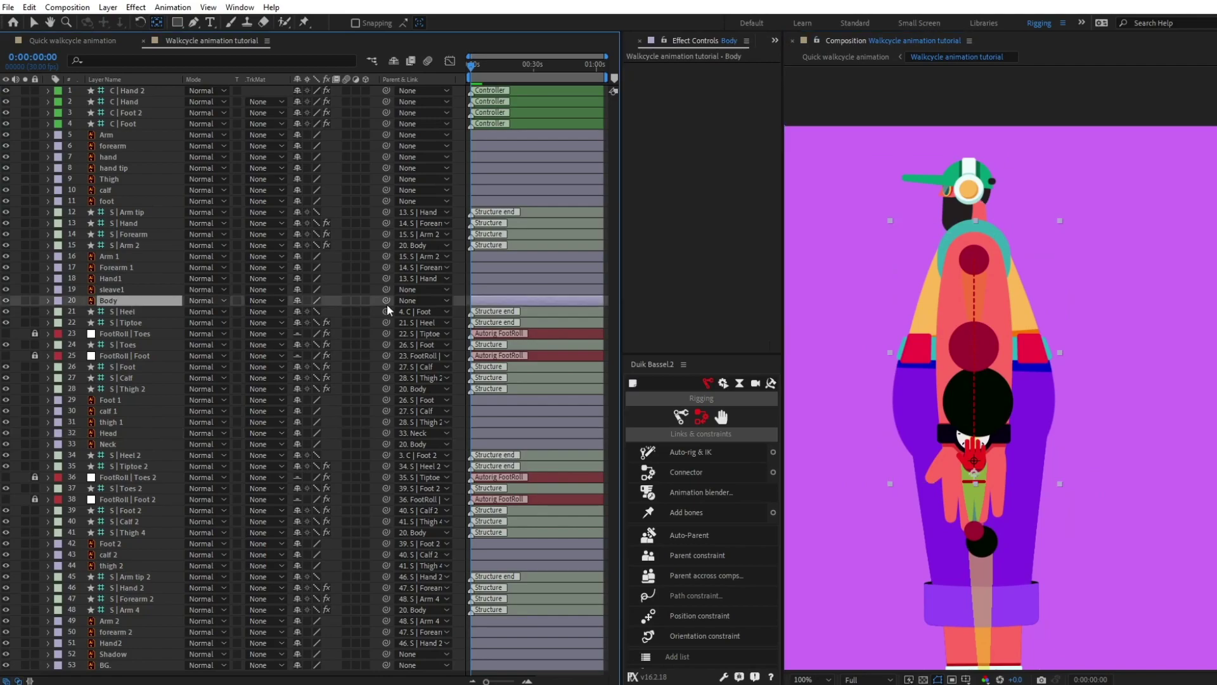
key(v)
drag(1024, 325, 1000, 345)
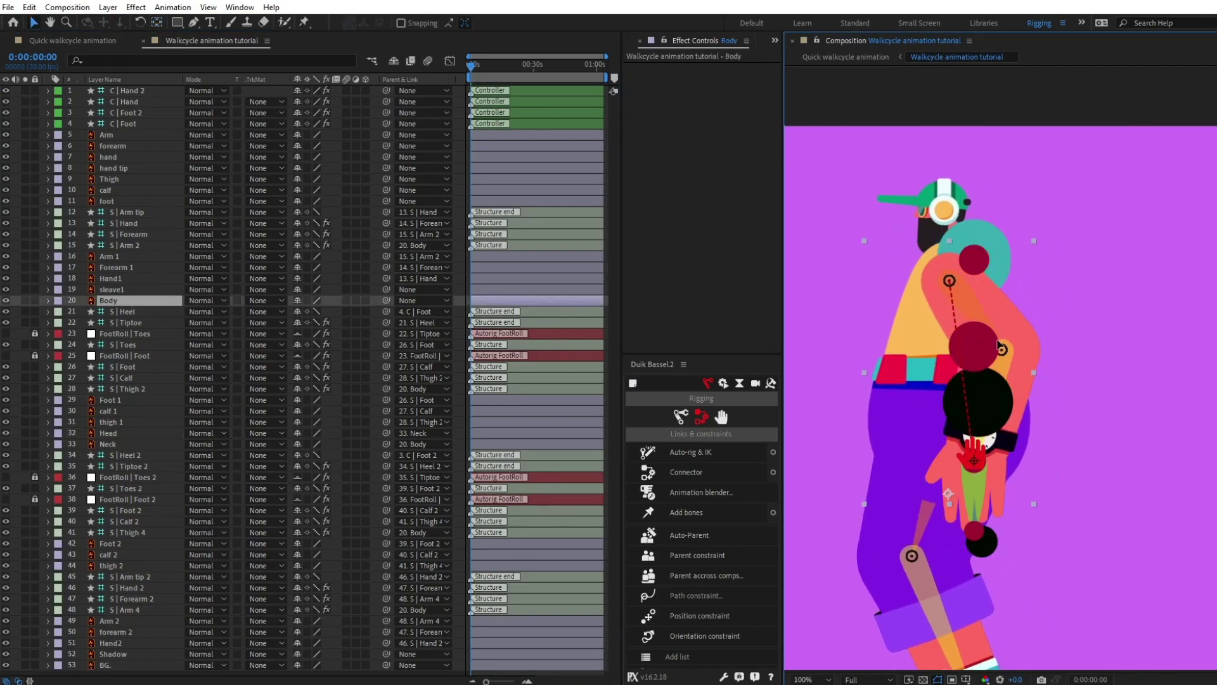
key(ctrl+z)
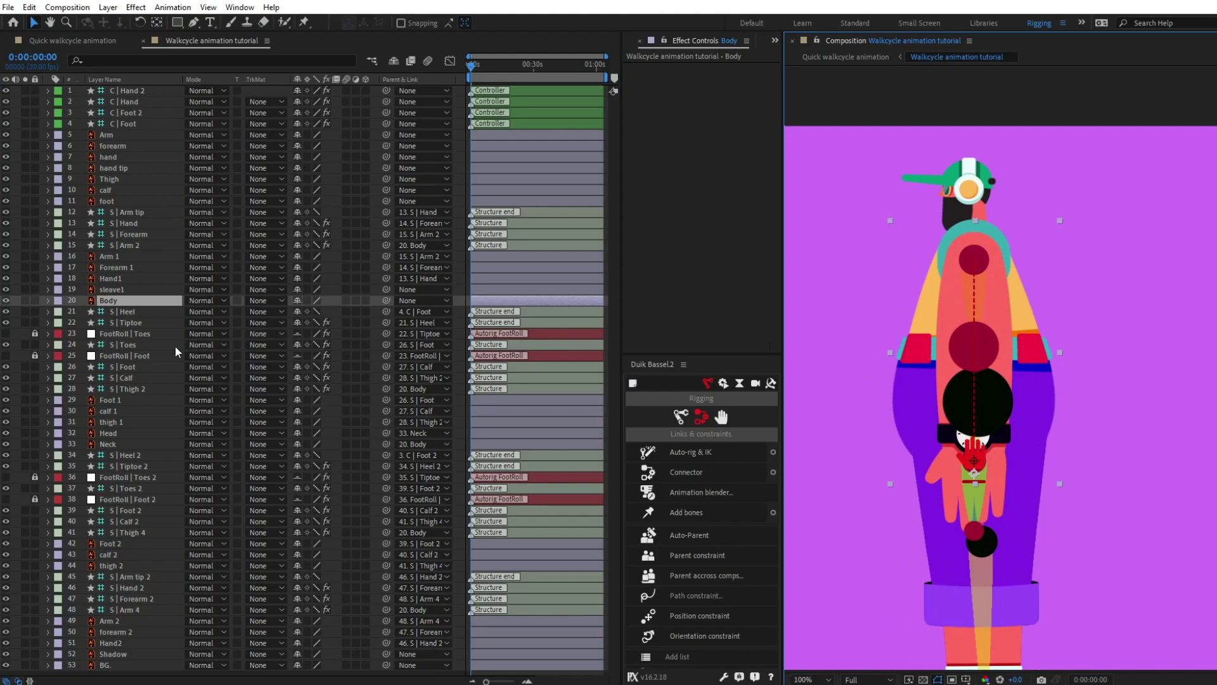
- Parent the sleave1 layer to the S | Arm 2 structure
click(127, 290)
drag(388, 292, 139, 252)
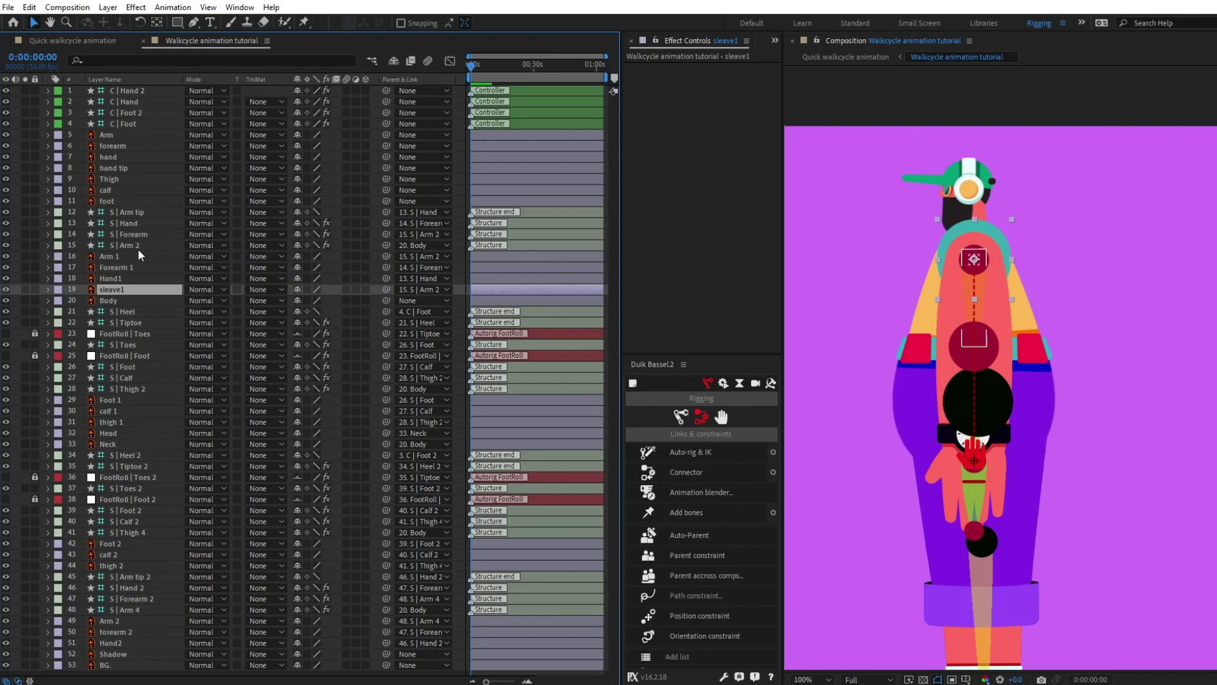
click(130, 300)
scroll(1019, 321, down, 2)
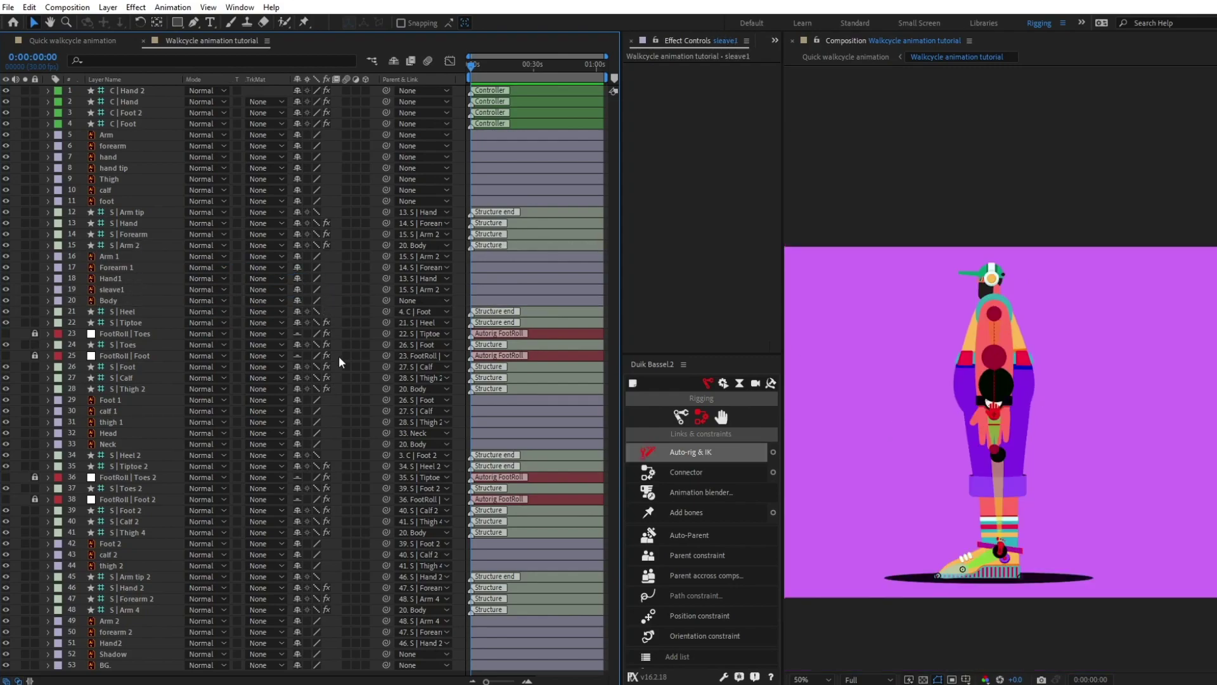
- Select all Duik structures and turn off their visibility
click(701, 417)
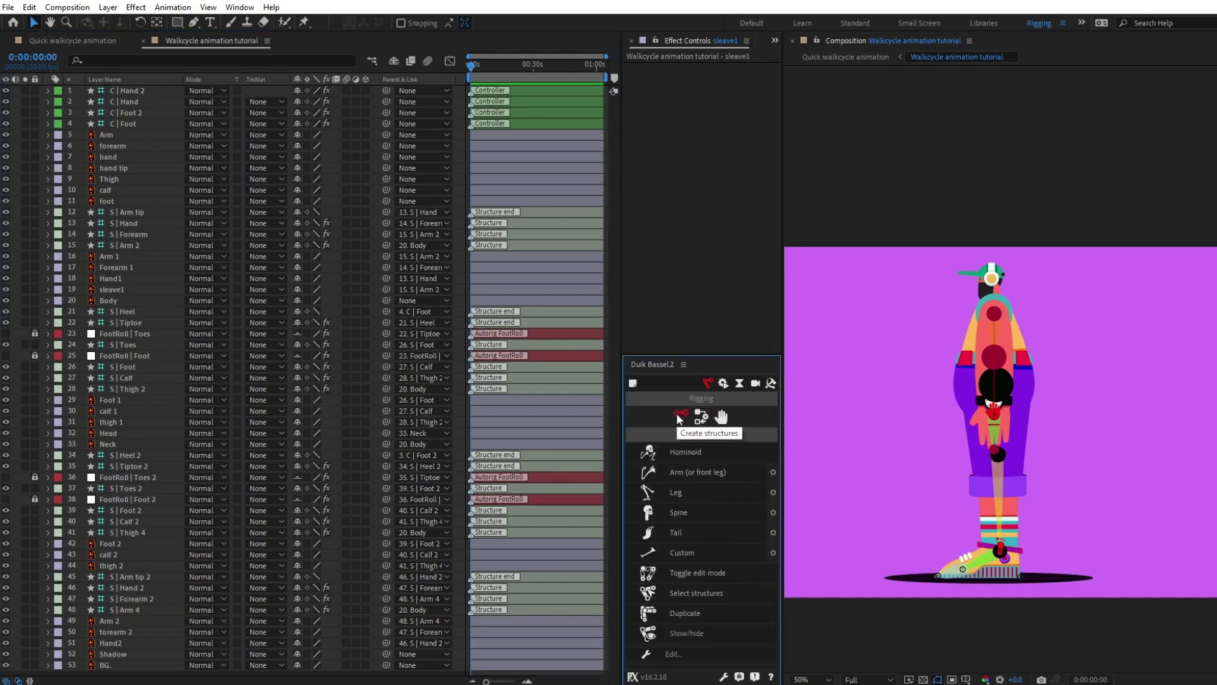
click(687, 593)
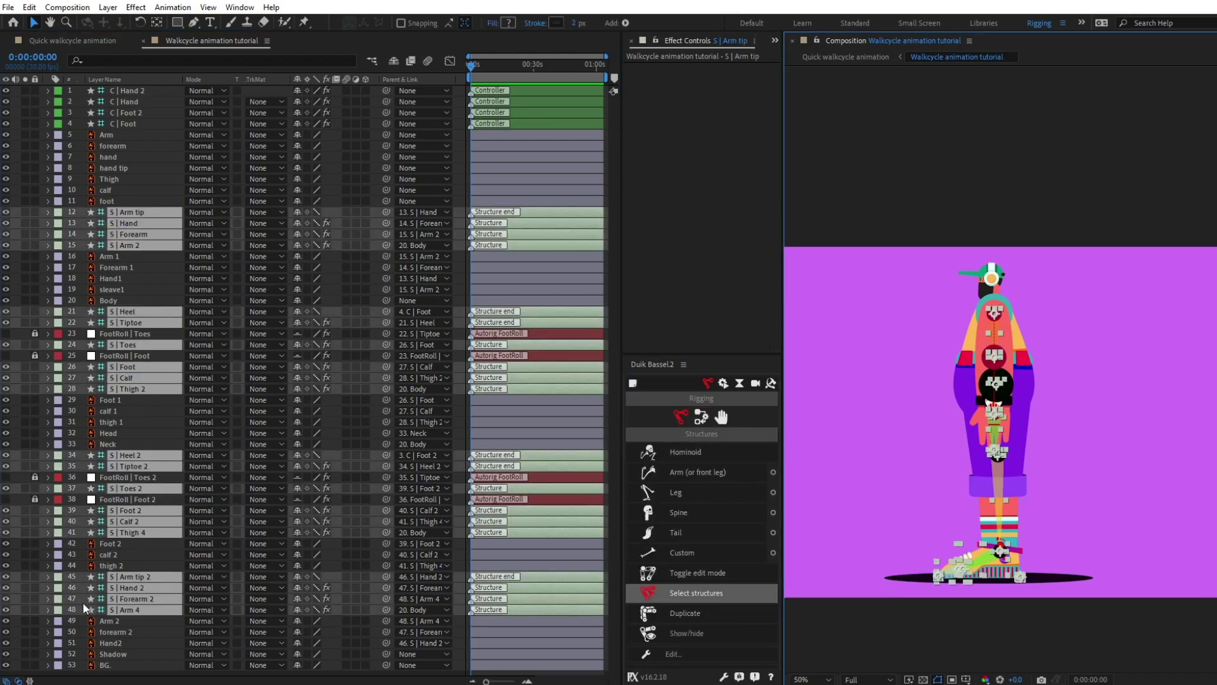
click(7, 611)
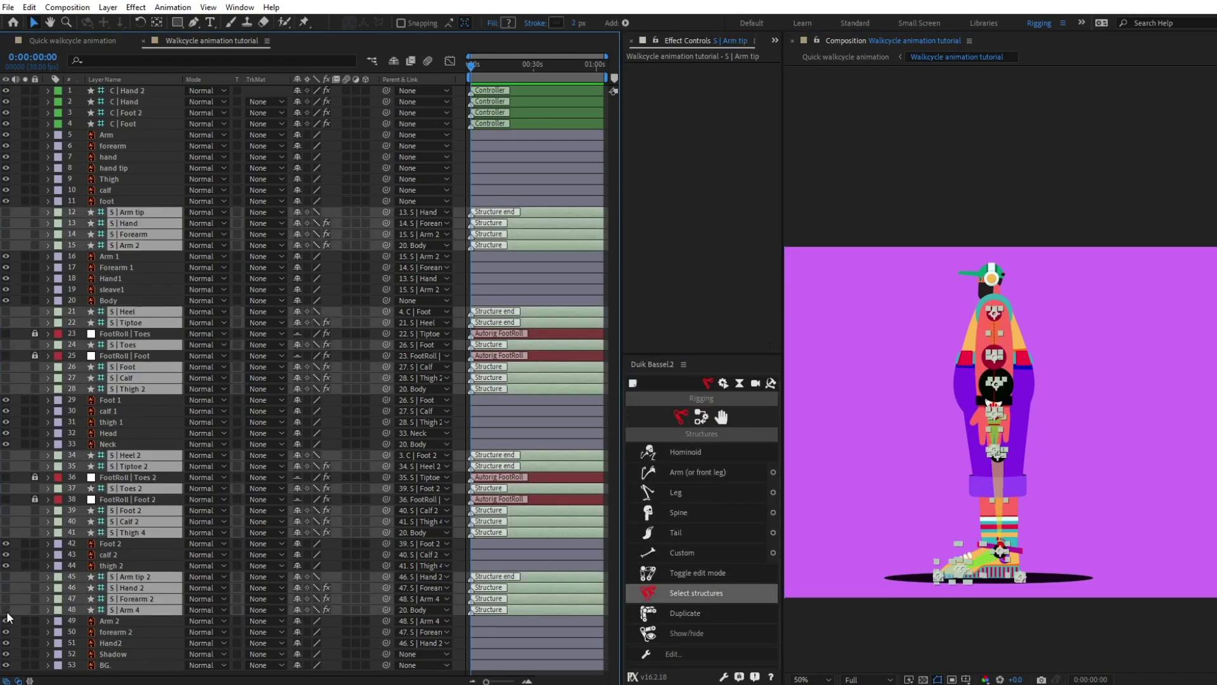
- Mark all structures except S | Thigh 4 and S | Thigh 2 as shy and hide shy layers from the timeline
ctrl+click(138, 533)
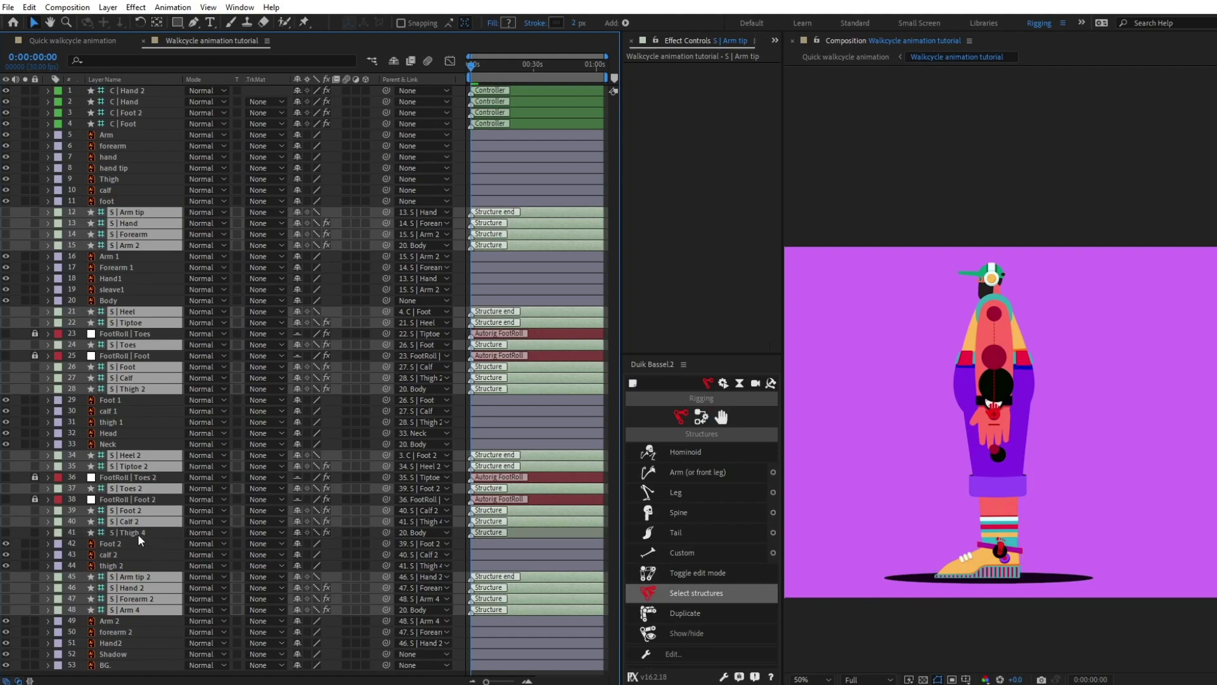
ctrl+click(144, 391)
click(299, 376)
click(397, 64)
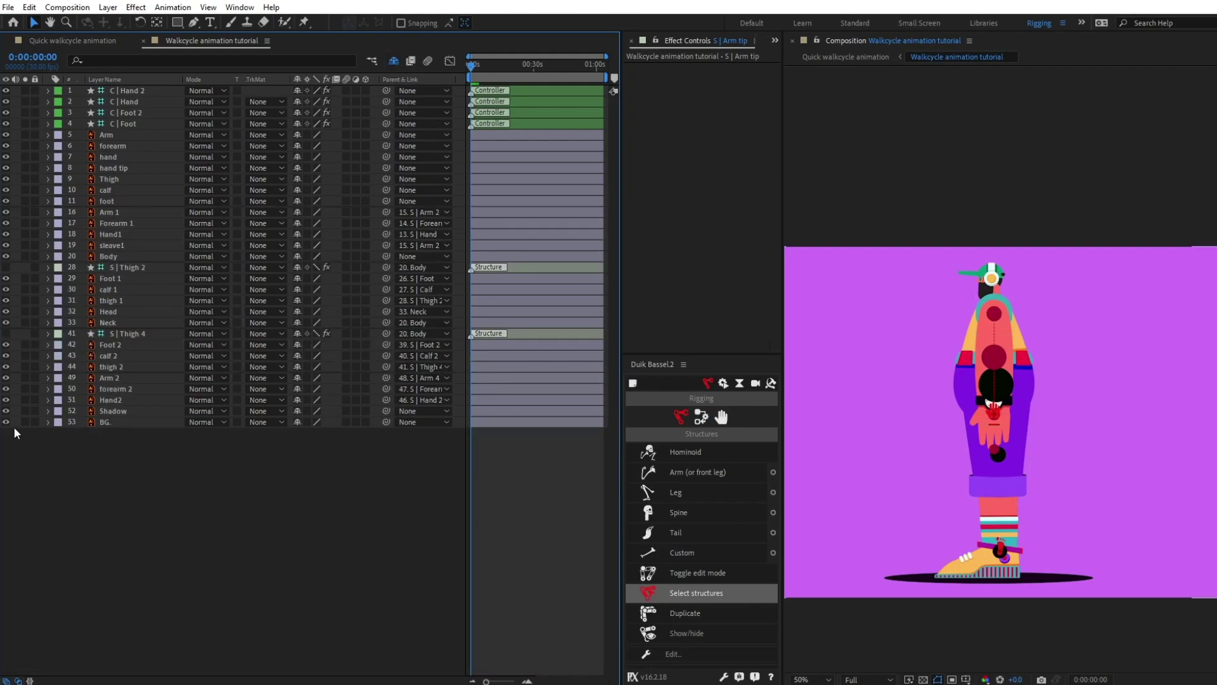
- Shy the BG. and Shadow layers out of the timeline and turn off the Shadow layer's visibility
click(297, 422)
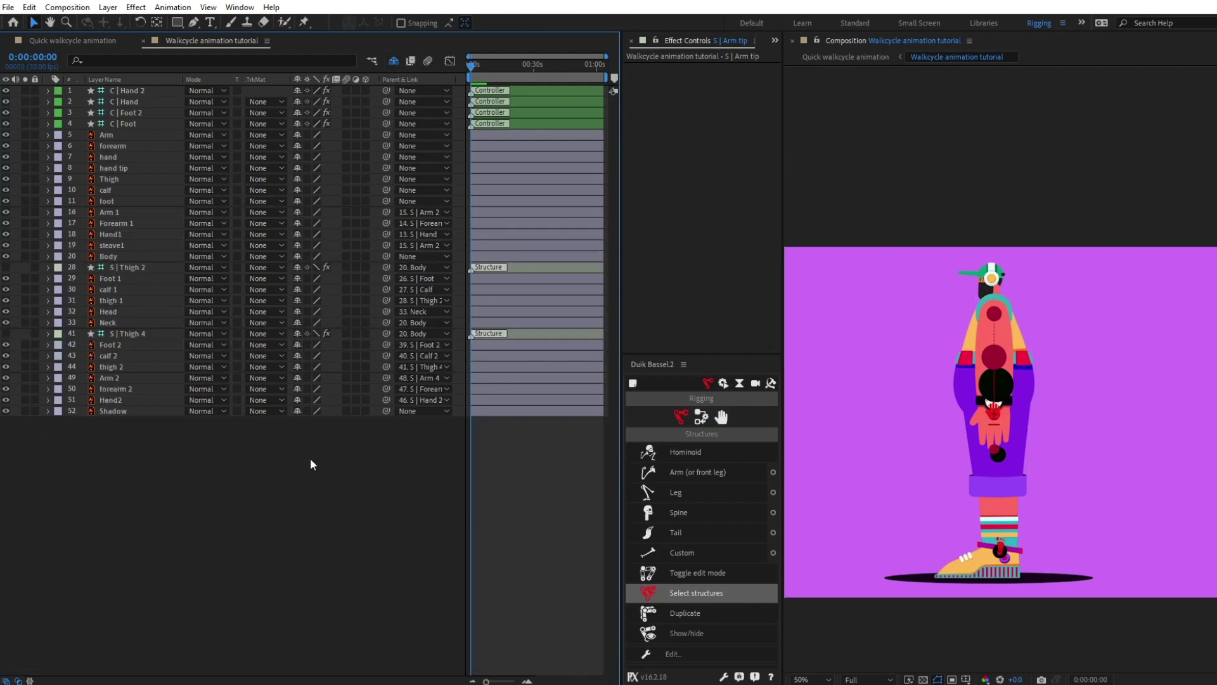
click(6, 411)
click(130, 411)
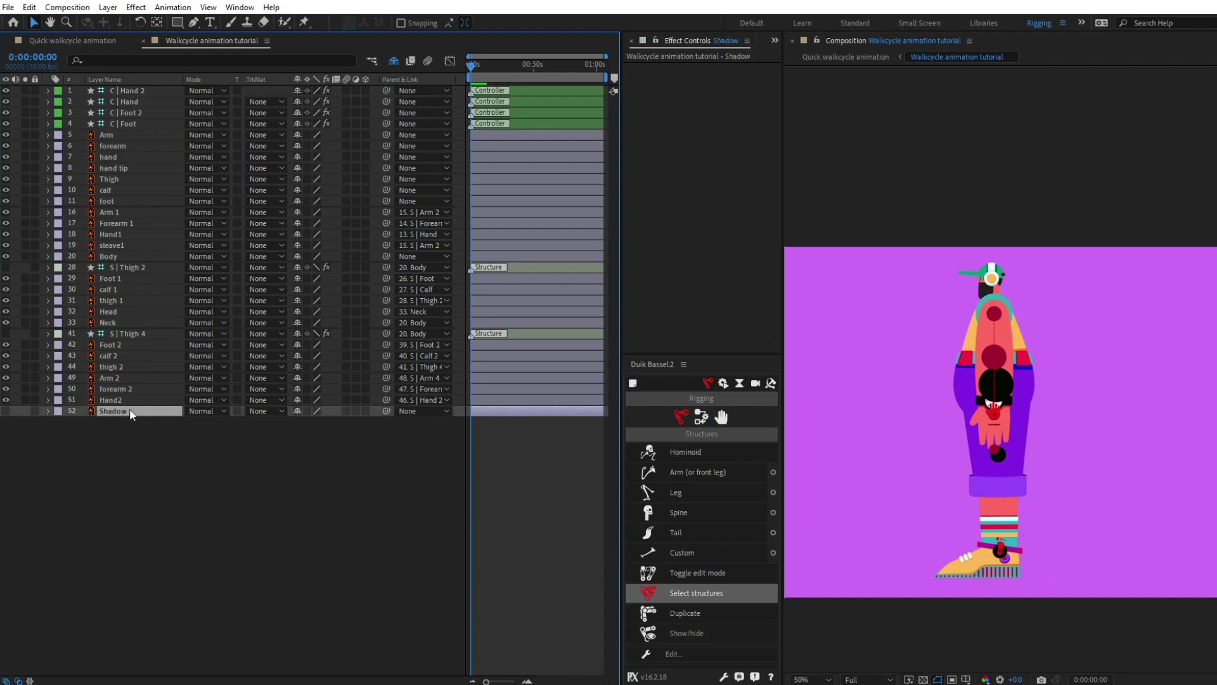
click(297, 410)
- Place a horizontal ruler guide along the sole of the shoe to mark the ground line
scroll(1113, 520, up, 1)
scroll(1113, 520, down, 1)
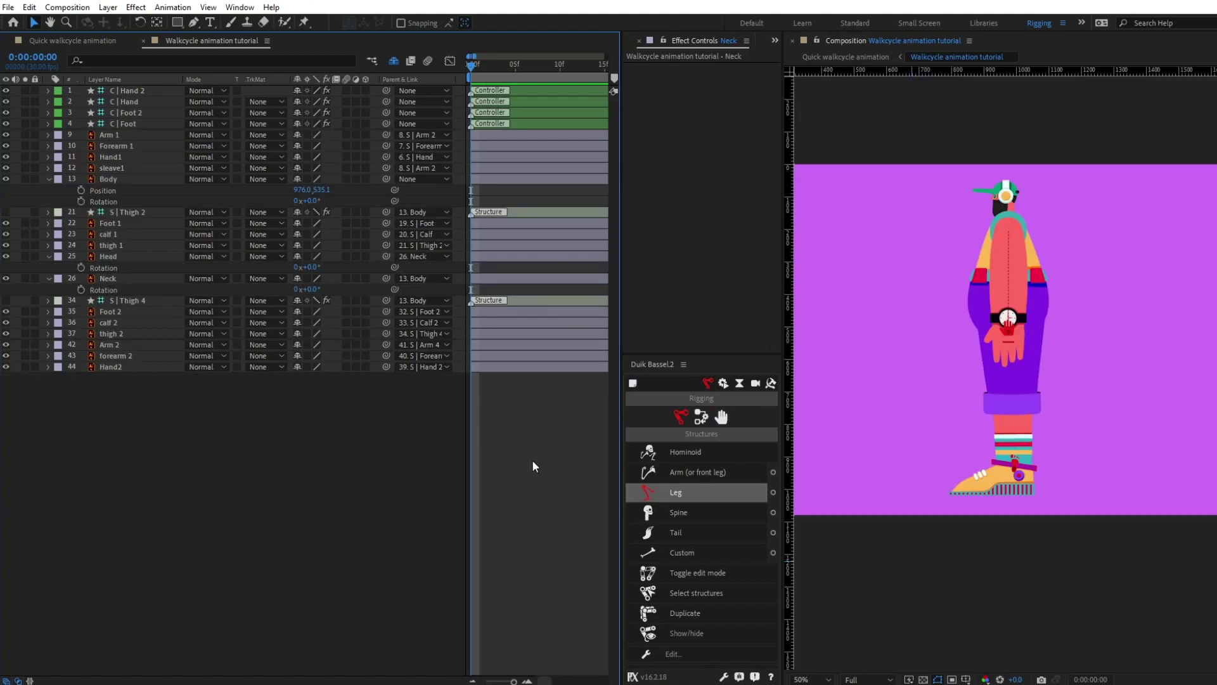
drag(1109, 74, 1083, 494)
scroll(1083, 495, up, 2)
key(space)
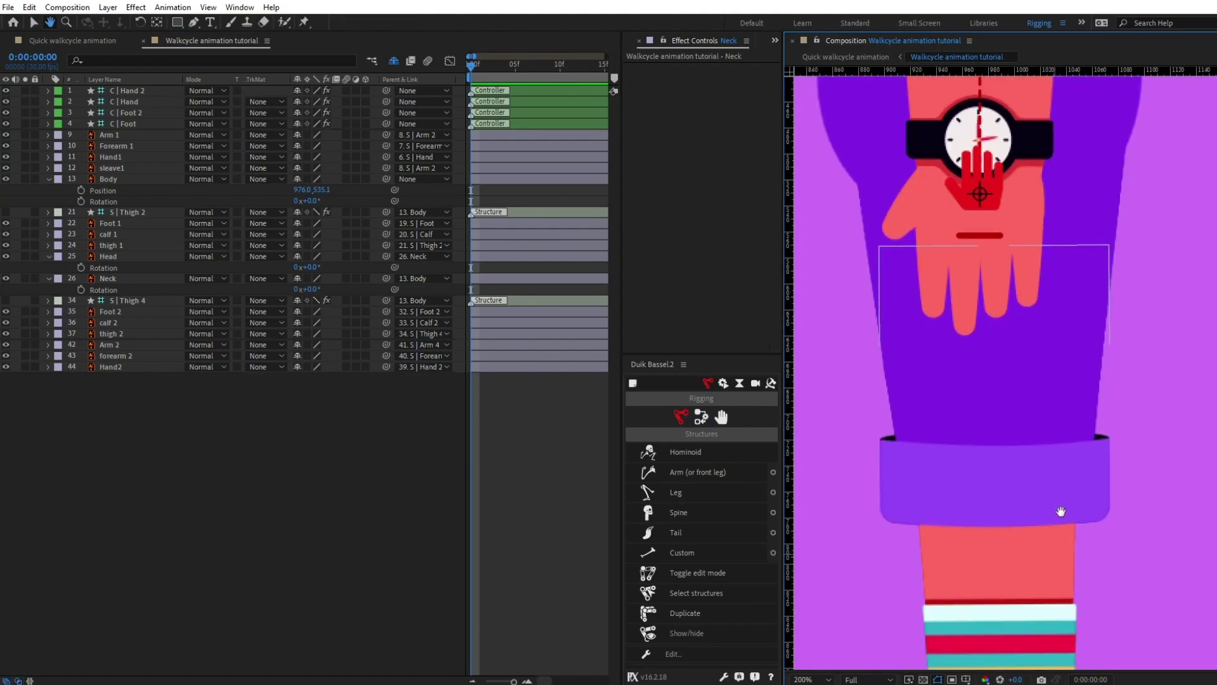
scroll(1061, 511, down, 5)
scroll(1103, 425, down, 2)
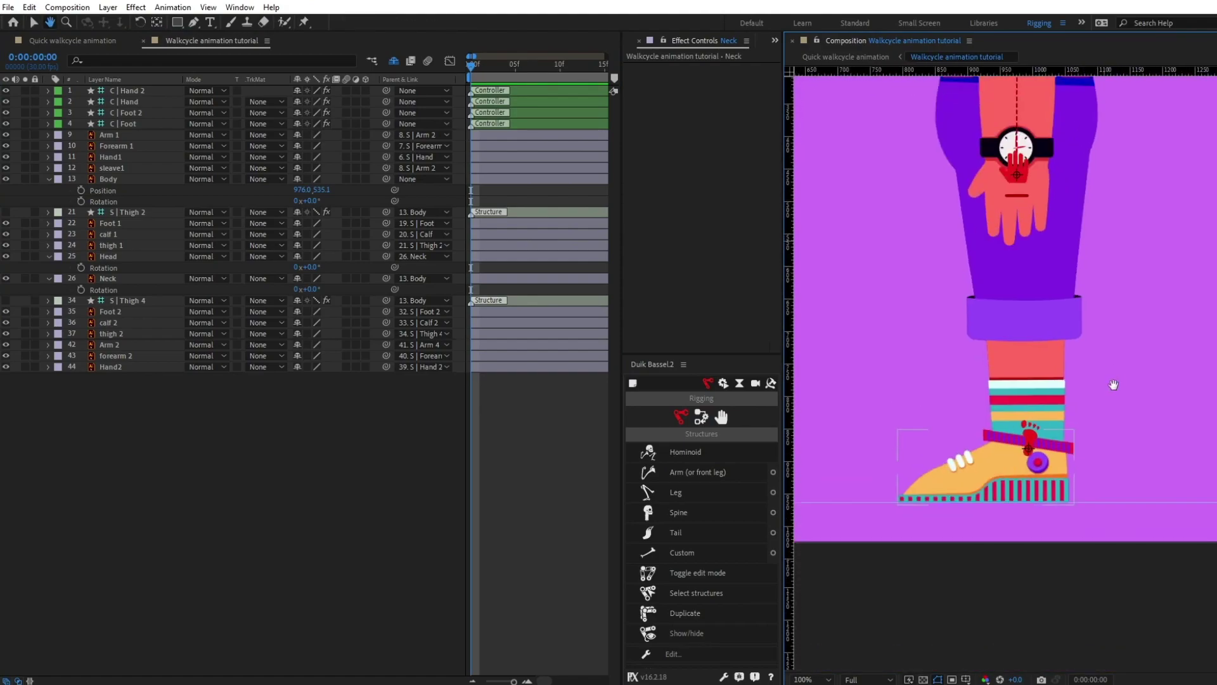
drag(1114, 385, 1117, 423)
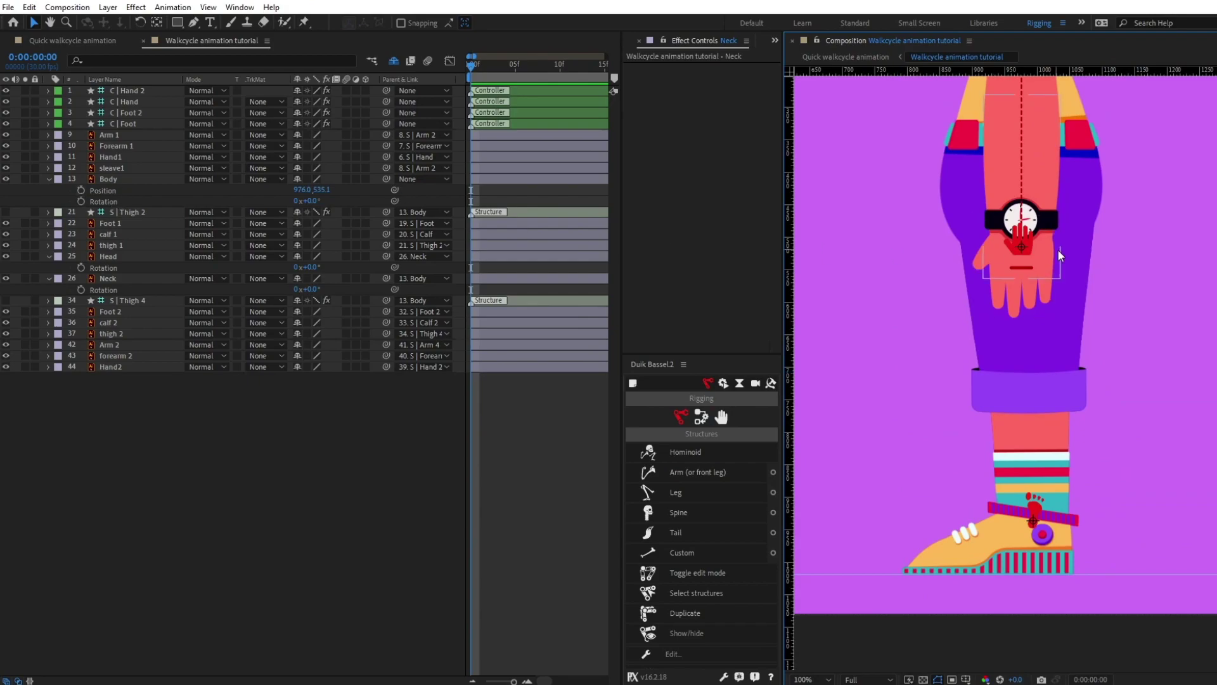
- Add Position and Rotation keyframes to the Body layer at the first frame
key(comma)
click(81, 191)
click(81, 201)
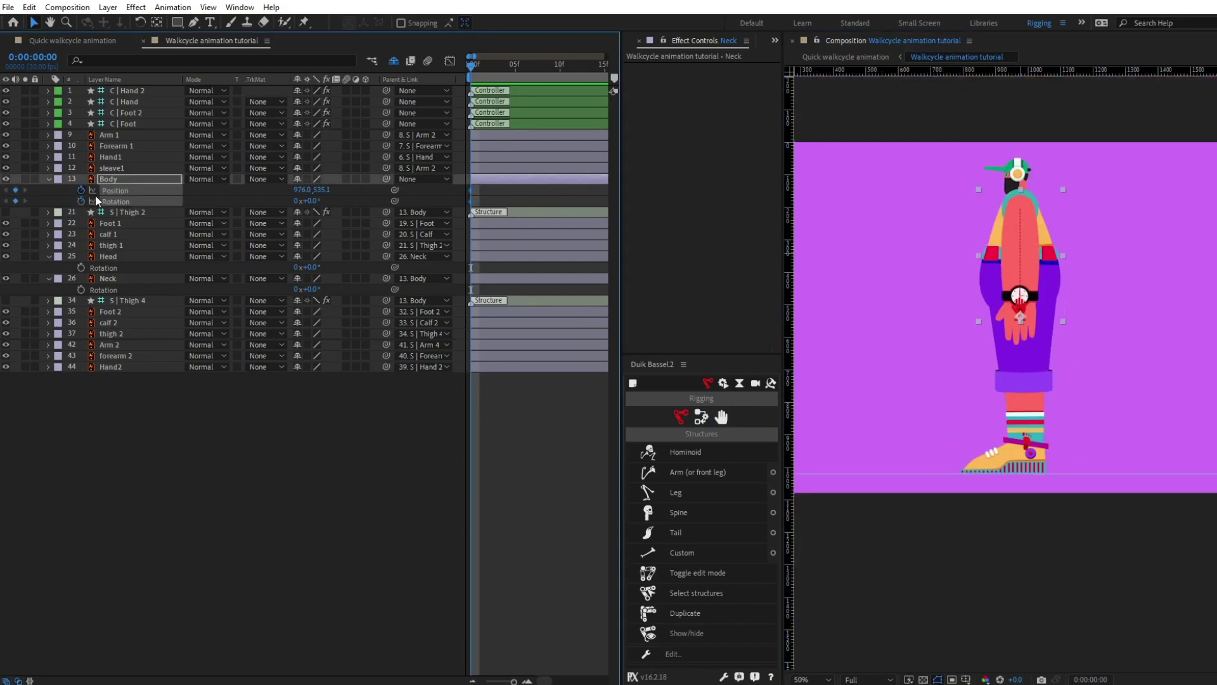
- Lower the Body layer straight down to position 976.0, 579.1 so that the knees bend
click(207, 192)
click(157, 180)
key(Down)
key(Down)
key(Down)
key(Down)
key(Down)
key(Down)
key(Down)
key(Down)
key(Down)
key(Down)
key(Down)
key(Down)
key(Down)
key(Down)
key(Down)
key(Down)
key(Down)
key(Down)
key(Down)
key(Down)
key(Down)
key(Down)
key(Down)
key(Down)
key(Down)
key(Down)
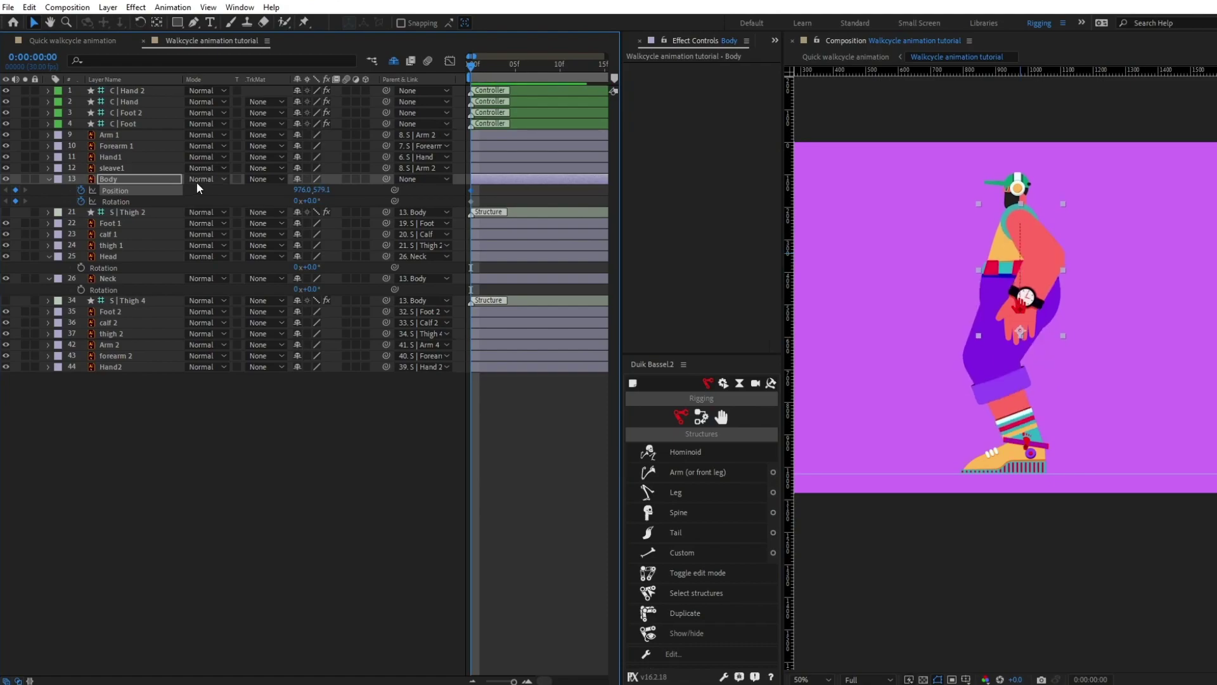
- Set the Body layer's rotation to -4° to lean the torso forward
click(315, 201)
key(Return)
click(518, 189)
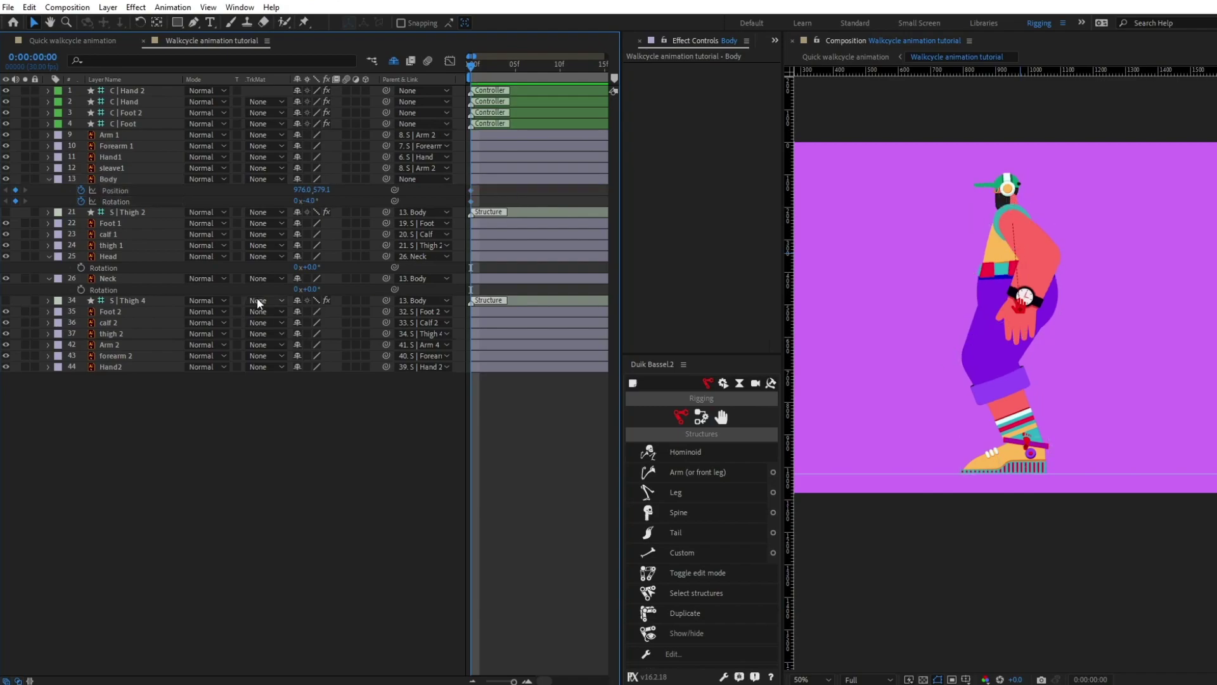
- Set the rotation of both the Head and Neck layers to -3°
click(122, 260)
ctrl+click(134, 281)
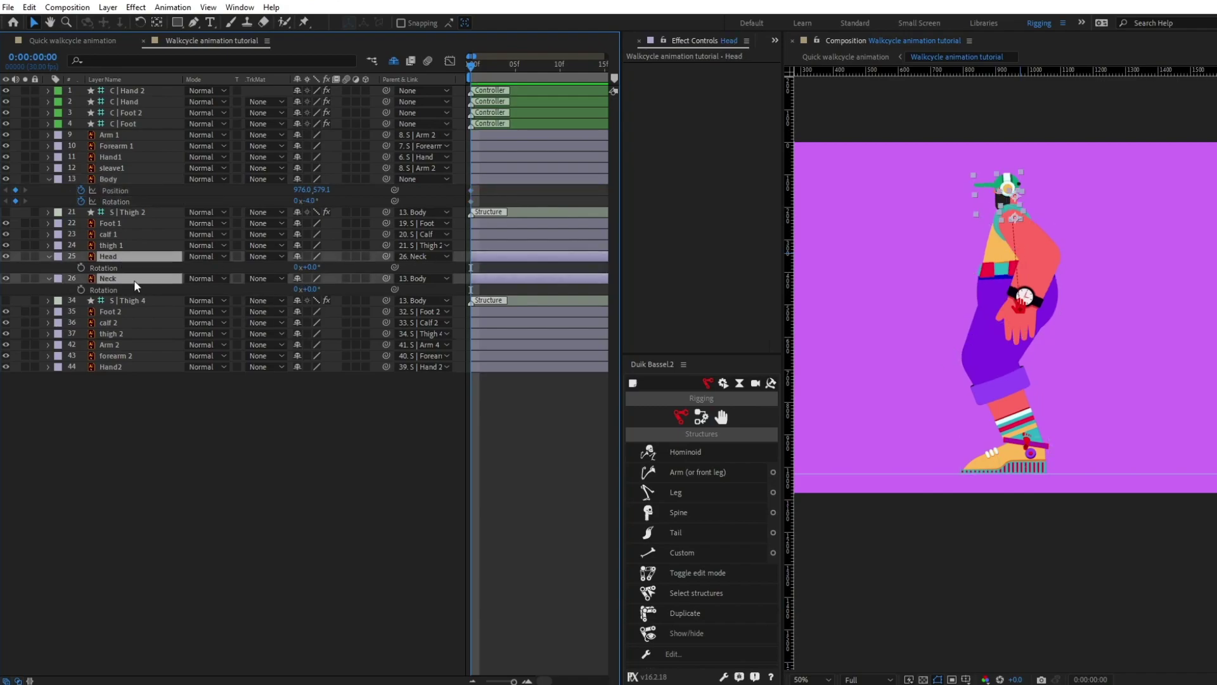
click(311, 267)
key(Return)
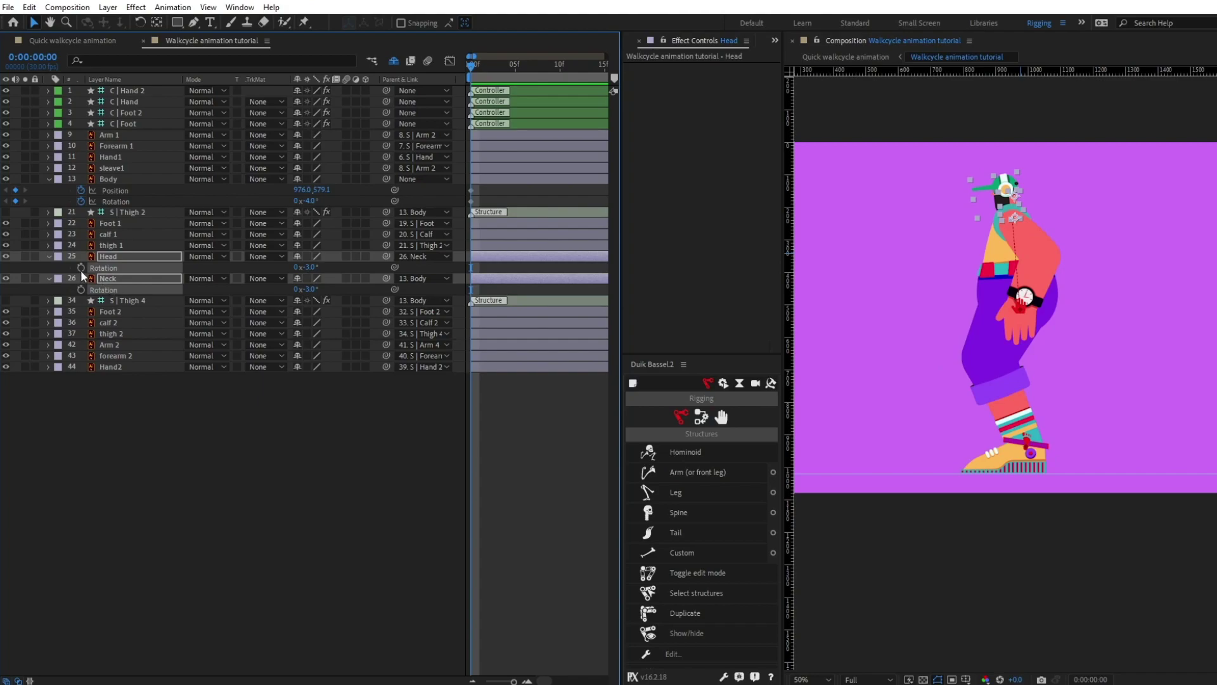
- Add Rotation keyframes to the Head and Neck layers at the first frame
click(553, 417)
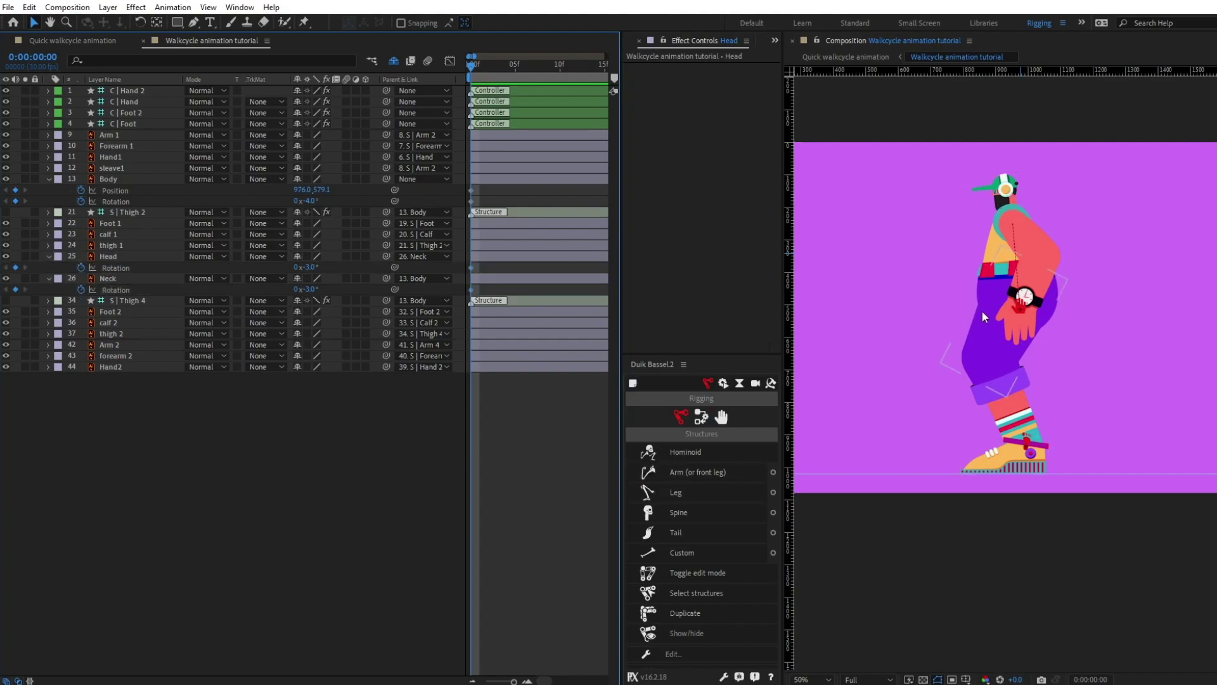
- Spread the feet along the ground, moving the C | Foot 2 controller back to 1178.0, 936.6 and C | Foot forward to 785.0, 936.6
click(1037, 447)
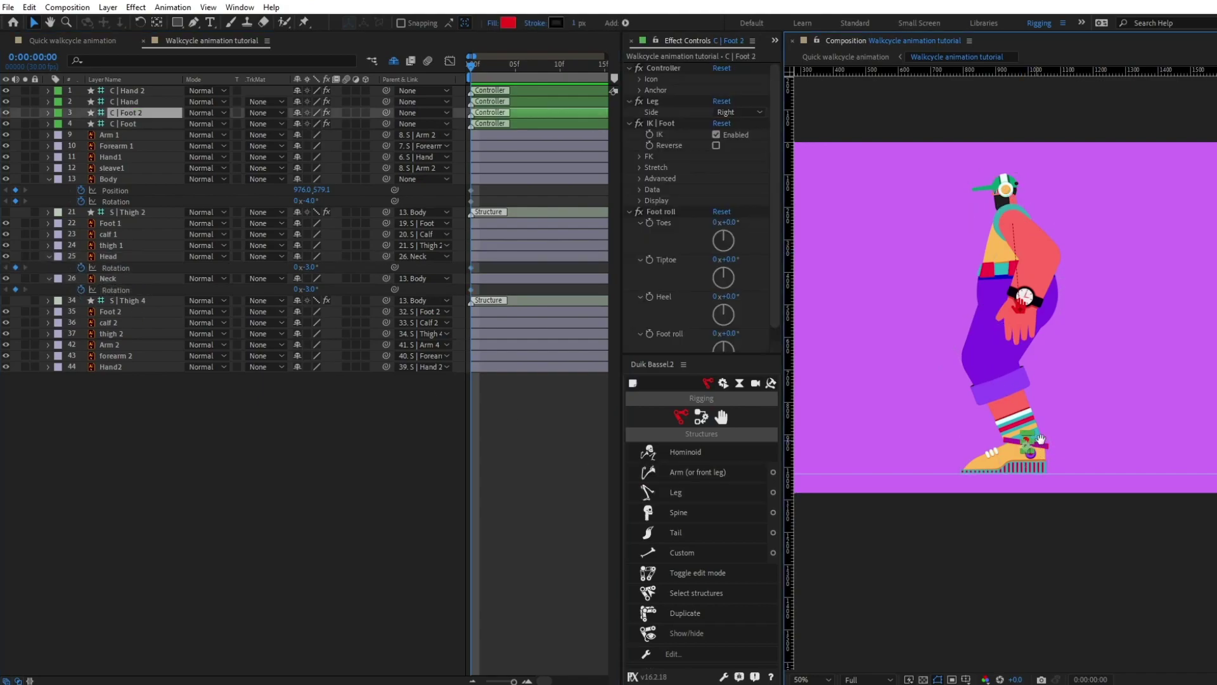
key(space)
drag(1089, 416, 1090, 427)
key(alt+shift+p)
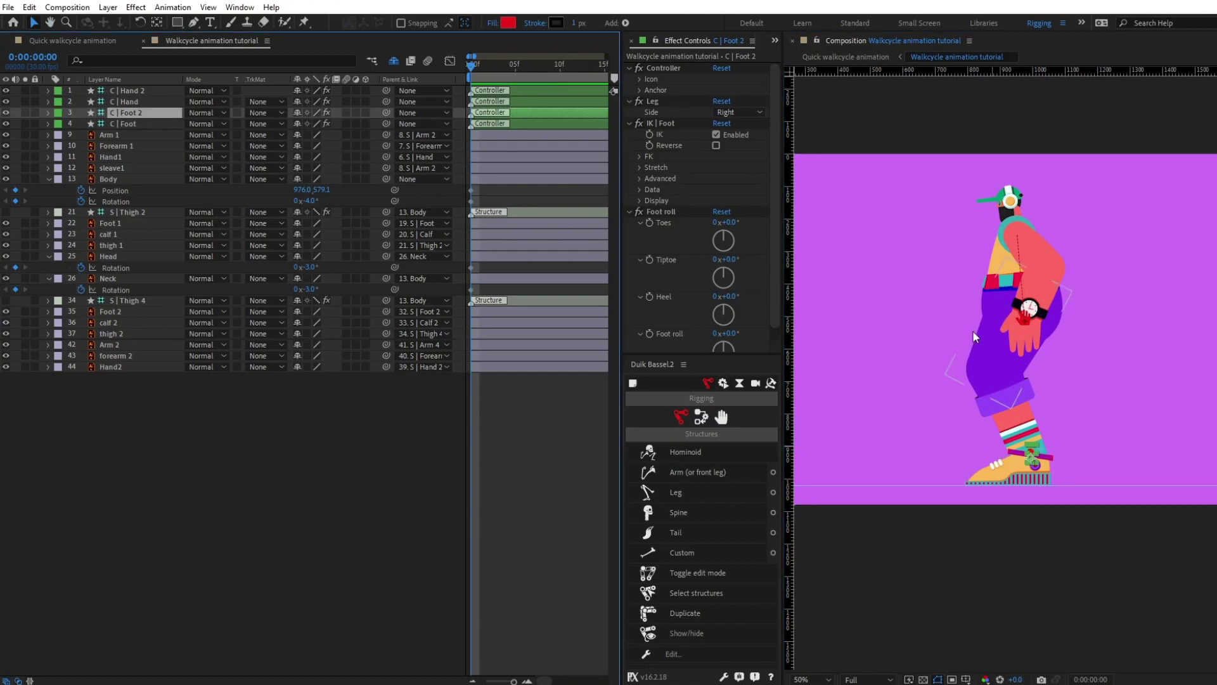
scroll(998, 329, up, 2)
drag(1060, 485, 1174, 482)
drag(1060, 485, 915, 474)
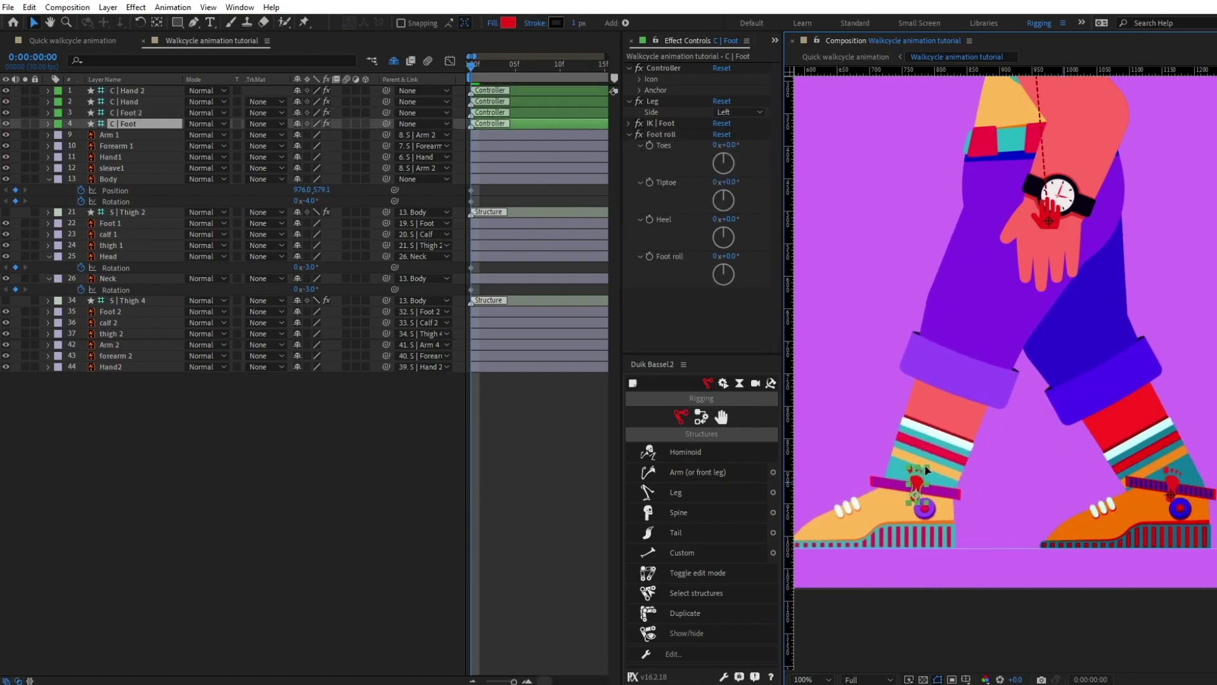
scroll(915, 474, down, 2)
click(1034, 438)
key(Right)
key(Right)
key(Right)
key(Right)
key(Right)
key(Right)
key(Right)
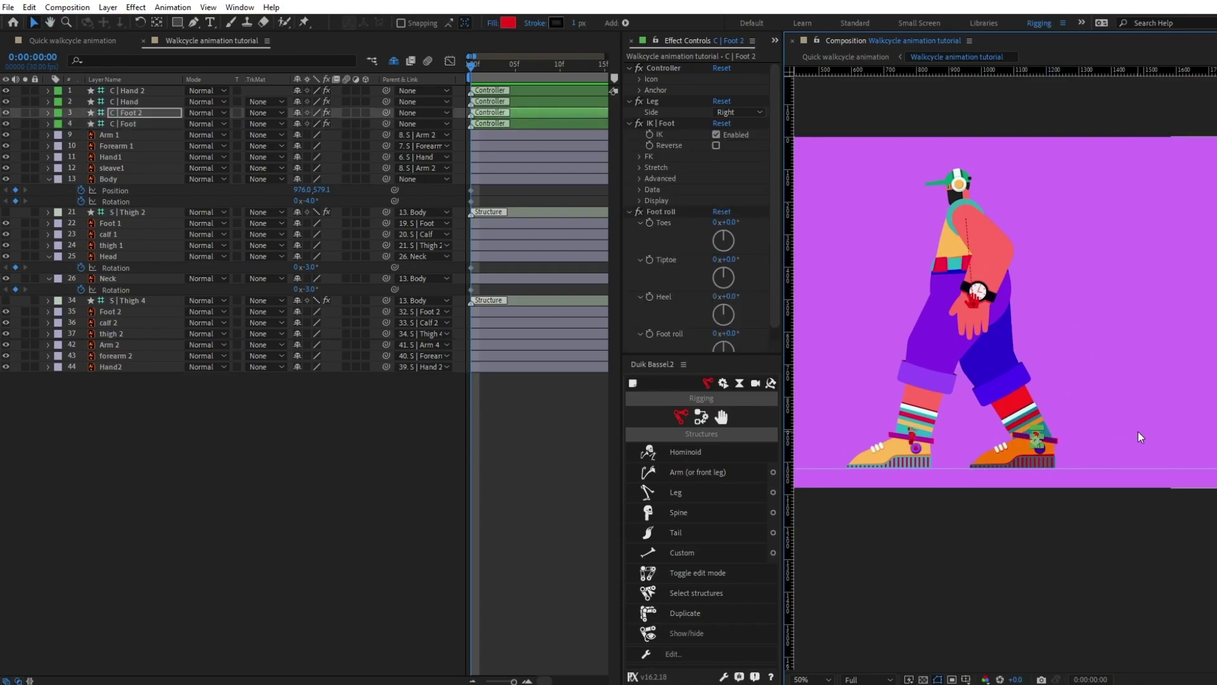
- Add Position and Rotation keyframes to the C | Foot and C | Foot 2 controllers at the first frame
ctrl+click(145, 123)
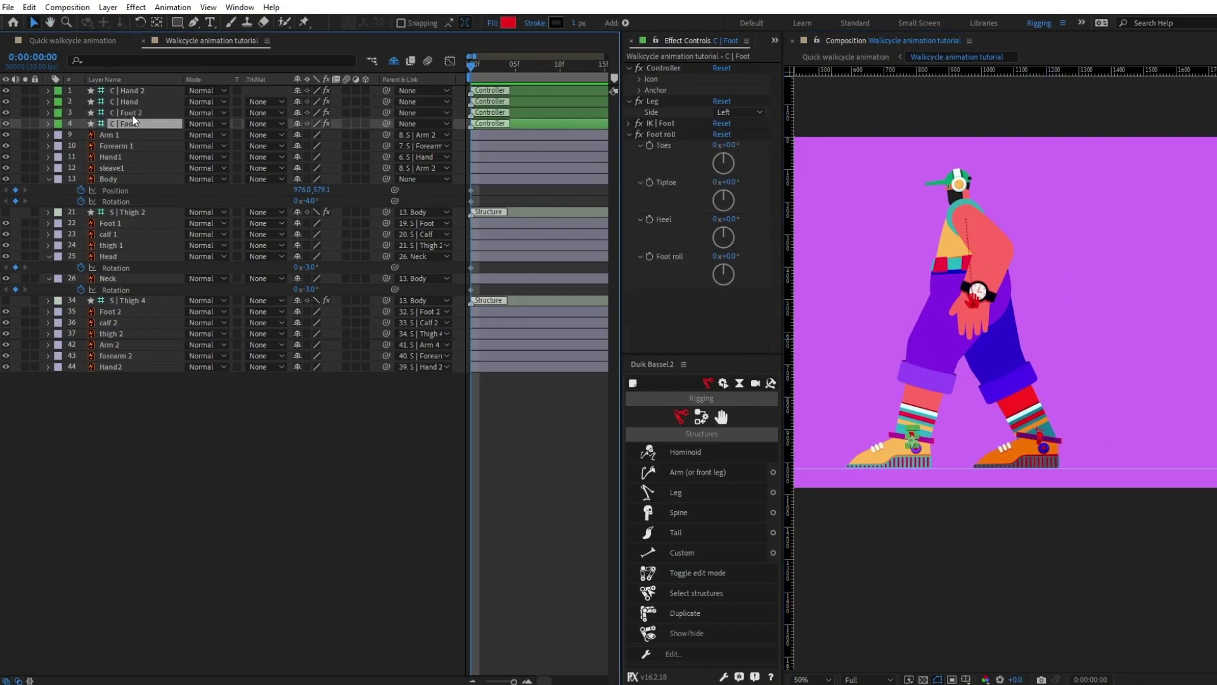
key(p)
click(81, 122)
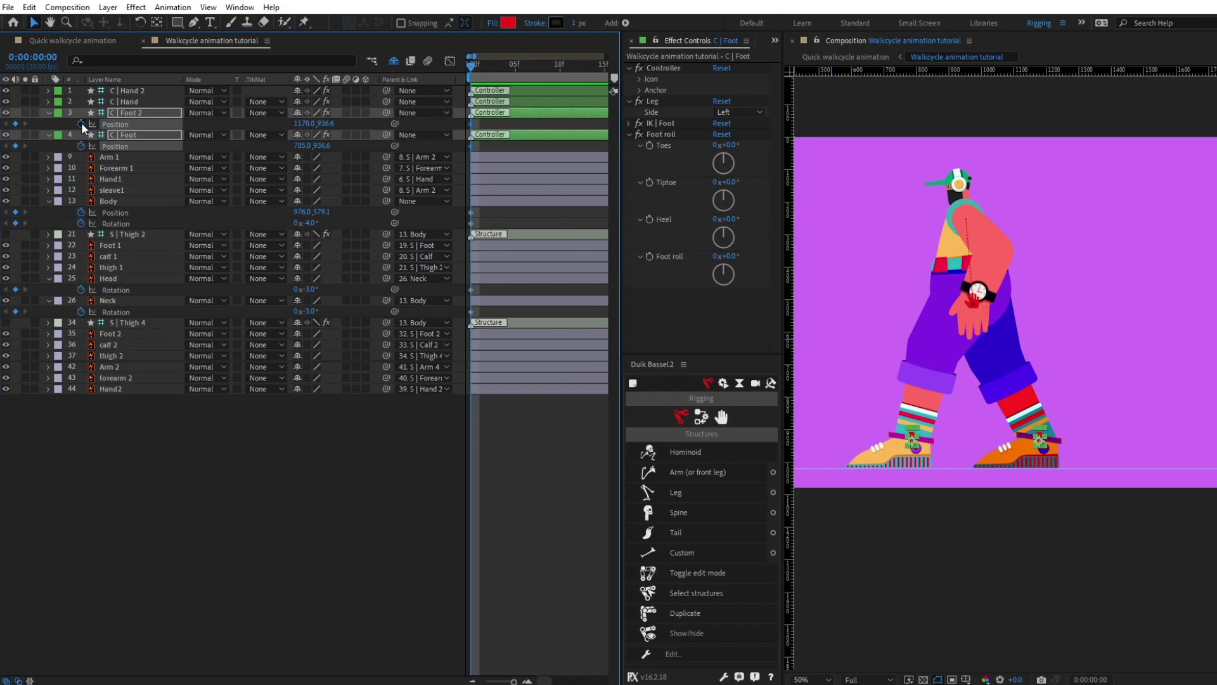
key(r)
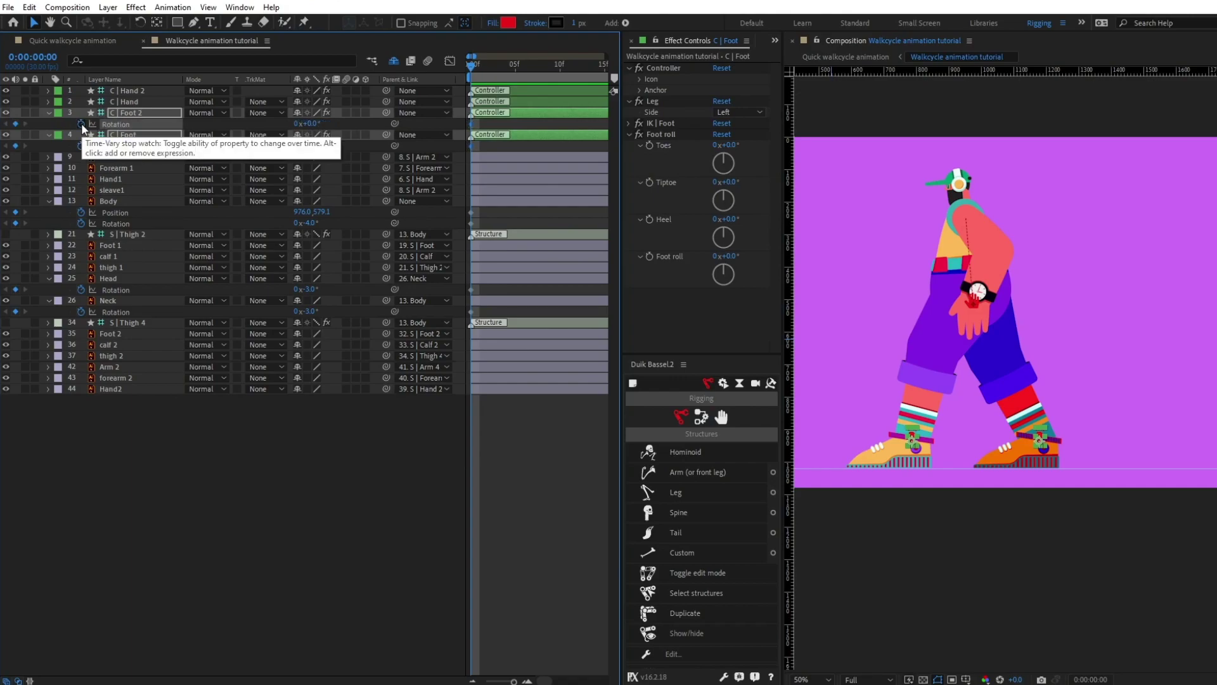
key(shift+p)
click(433, 442)
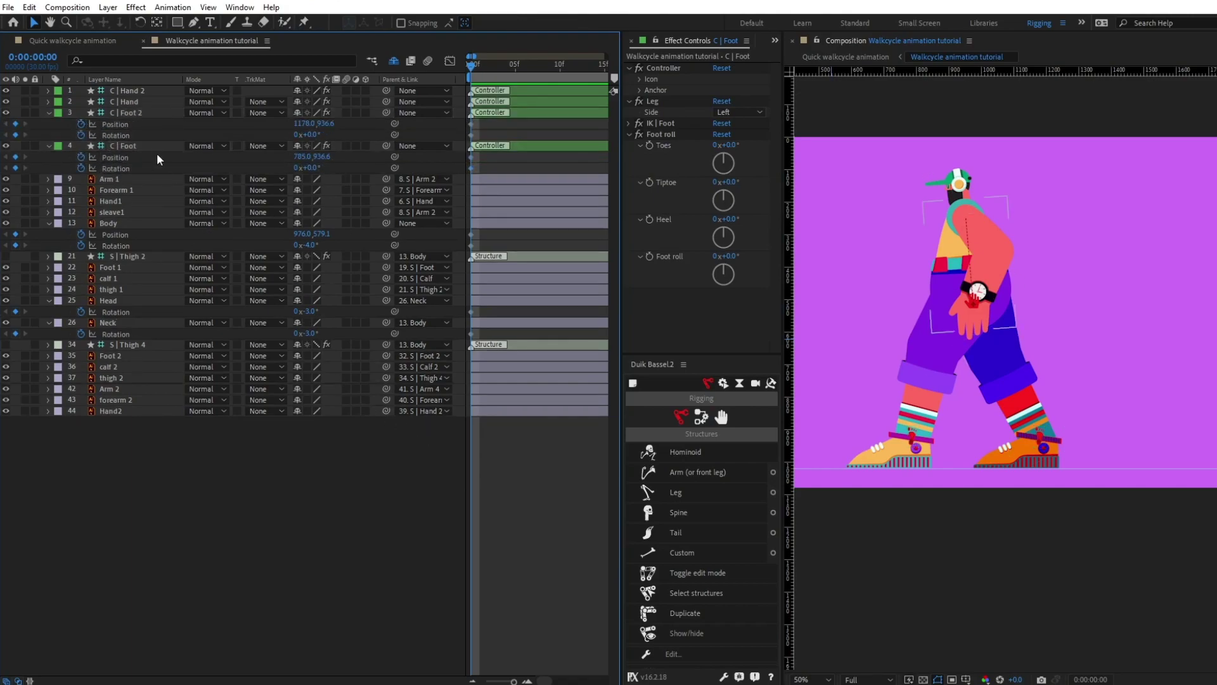
- Set the C | Foot 2 controller's rotation to -25° so that the back heel lifts
click(147, 114)
key(slash)
drag(1106, 501, 1079, 431)
drag(310, 135, 299, 141)
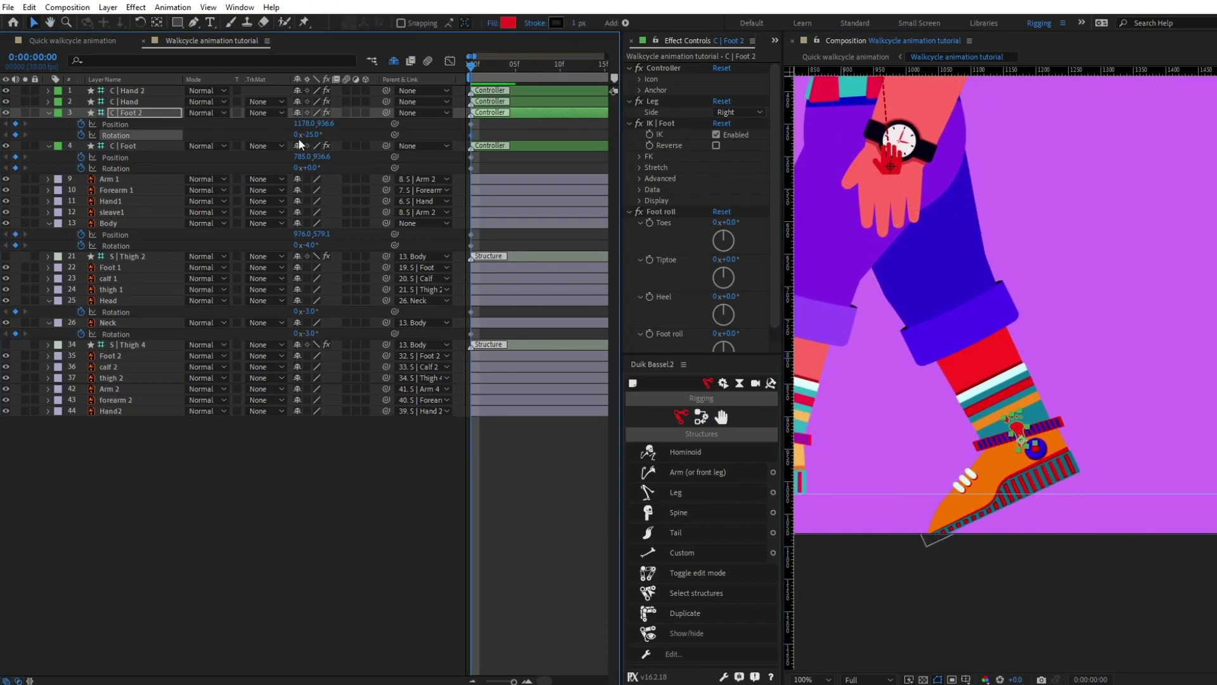
- Nudge the C | Foot 2 controller back and up to position 1257.0, 860.6 so that the toe meets the ground line
key(Up)
key(Up)
key(Up)
key(Up)
key(Up)
key(Up)
key(Up)
key(Up)
key(Up)
key(Up)
key(Up)
key(Up)
key(Up)
key(Up)
key(Up)
key(Up)
key(Up)
key(Up)
key(Up)
key(Up)
key(Up)
key(Up)
key(Up)
key(Up)
key(Up)
key(Up)
key(Up)
key(Up)
key(Right)
key(Right)
key(Right)
key(Right)
key(Right)
key(Right)
key(Right)
key(Right)
key(Right)
key(Right)
key(Right)
key(Right)
key(Right)
key(Right)
key(Right)
key(Right)
key(Right)
key(Right)
key(Right)
key(Right)
key(Right)
key(Right)
key(Right)
key(Right)
key(Right)
key(Right)
key(Right)
key(Right)
key(Right)
key(Right)
key(Right)
key(Right)
key(Right)
key(Right)
key(Right)
key(Right)
key(Right)
key(Right)
key(Right)
key(Right)
key(Up)
key(Up)
key(Up)
key(Up)
key(Up)
key(Up)
key(Up)
key(Up)
key(Up)
key(Up)
key(Up)
key(Up)
key(Up)
key(Up)
key(Up)
key(Up)
key(Up)
key(Up)
key(Up)
key(Up)
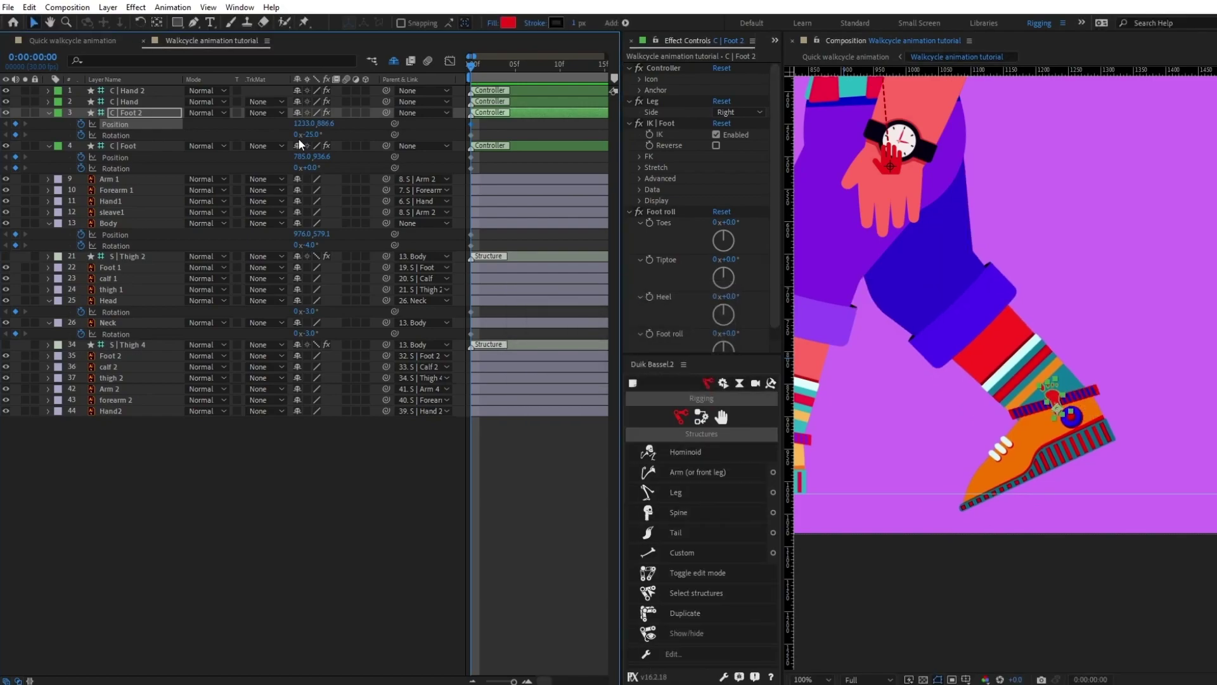
key(shift+Right)
key(shift+Right)
key(Up)
key(Up)
key(Up)
key(Right)
key(Up)
key(Up)
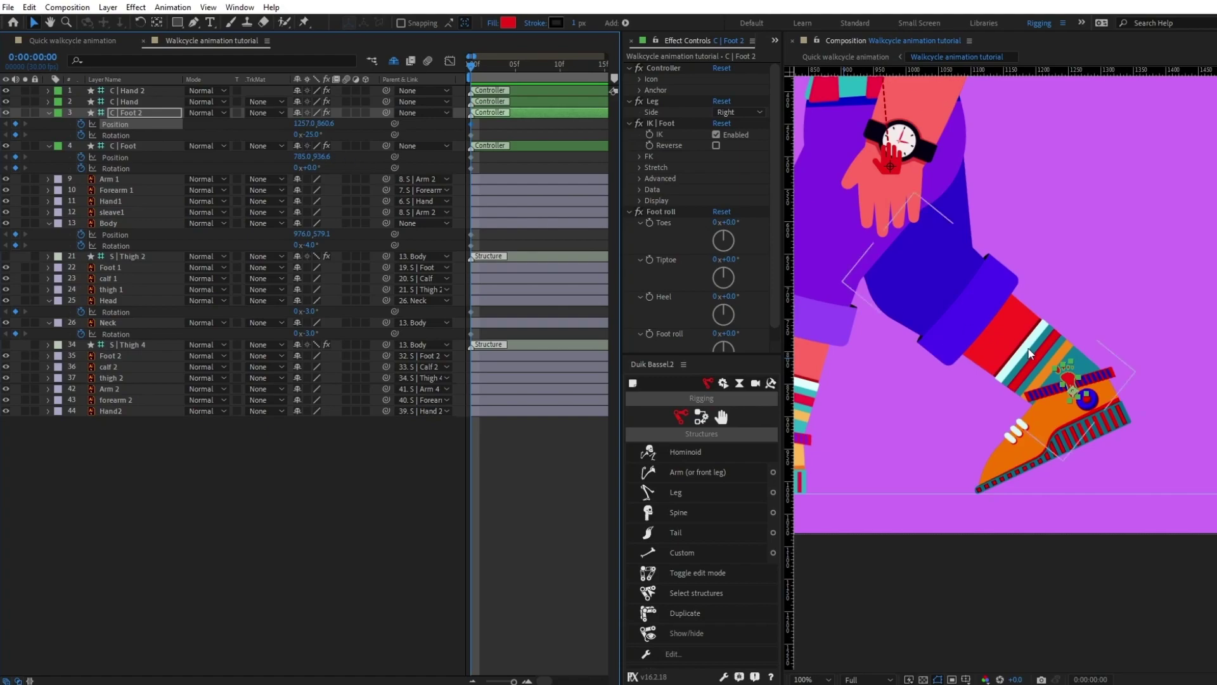
- Set the C | Foot controller's rotation to 20° and nudge it to position 769.0, 920.6 so that the front heel meets the ground
scroll(951, 298, down, 1)
click(893, 403)
drag(313, 169, 326, 163)
key(shift+Up)
key(Down)
key(Down)
key(Down)
key(shift+Left)
key(Right)
key(Right)
- Move the C | Hand 2 controller forward so that the far arm swings in front of the body
scroll(1066, 274, up, 1)
drag(914, 195, 946, 317)
click(995, 303)
scroll(995, 302, down, 1)
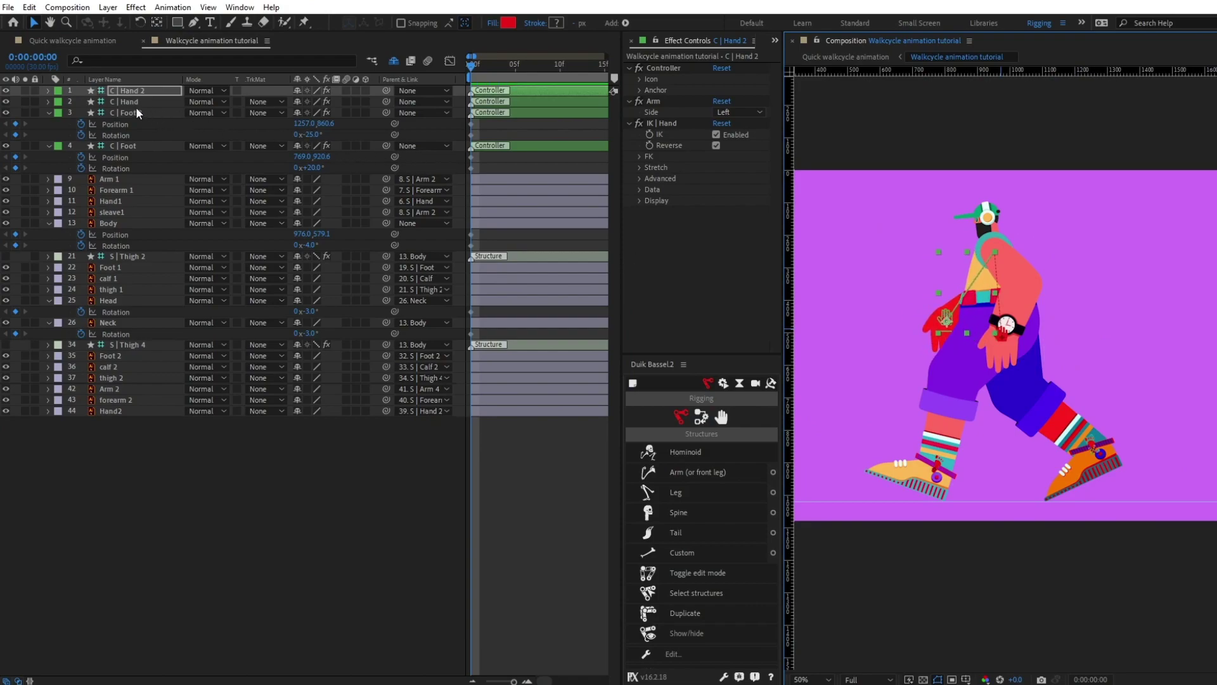
- Add a Rotation keyframe to the C | Hand 2 controller at the first frame and set its rotation to 59°
key(p)
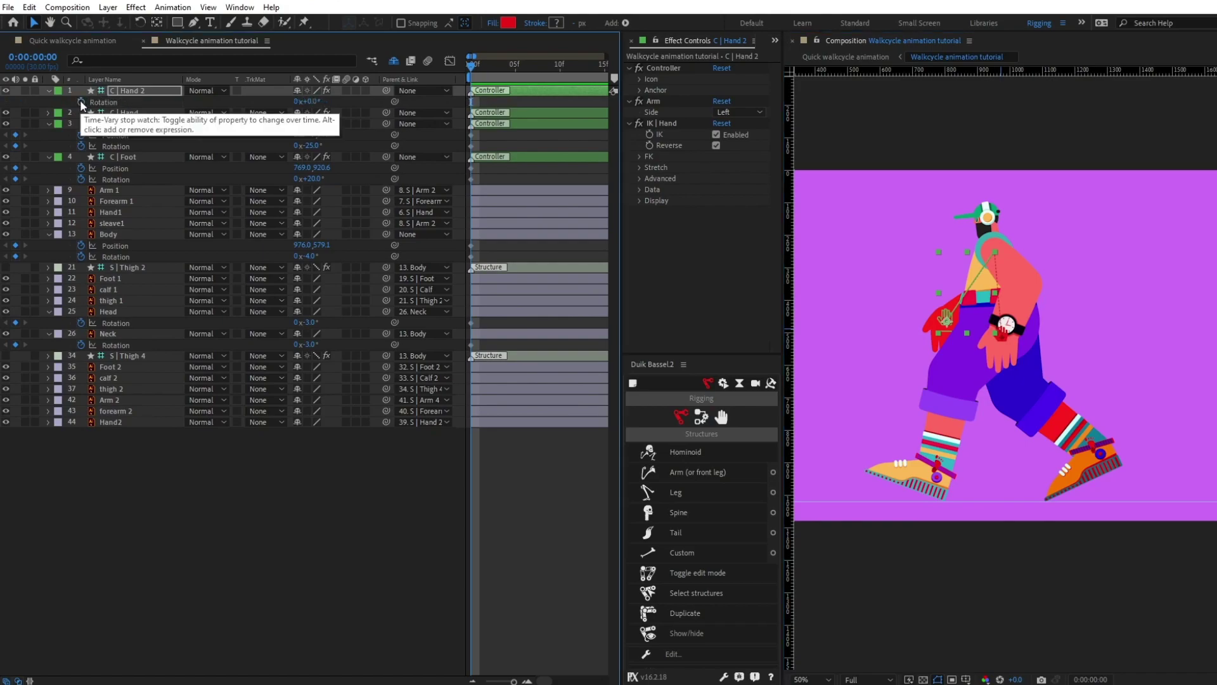
key(r)
drag(315, 101, 349, 100)
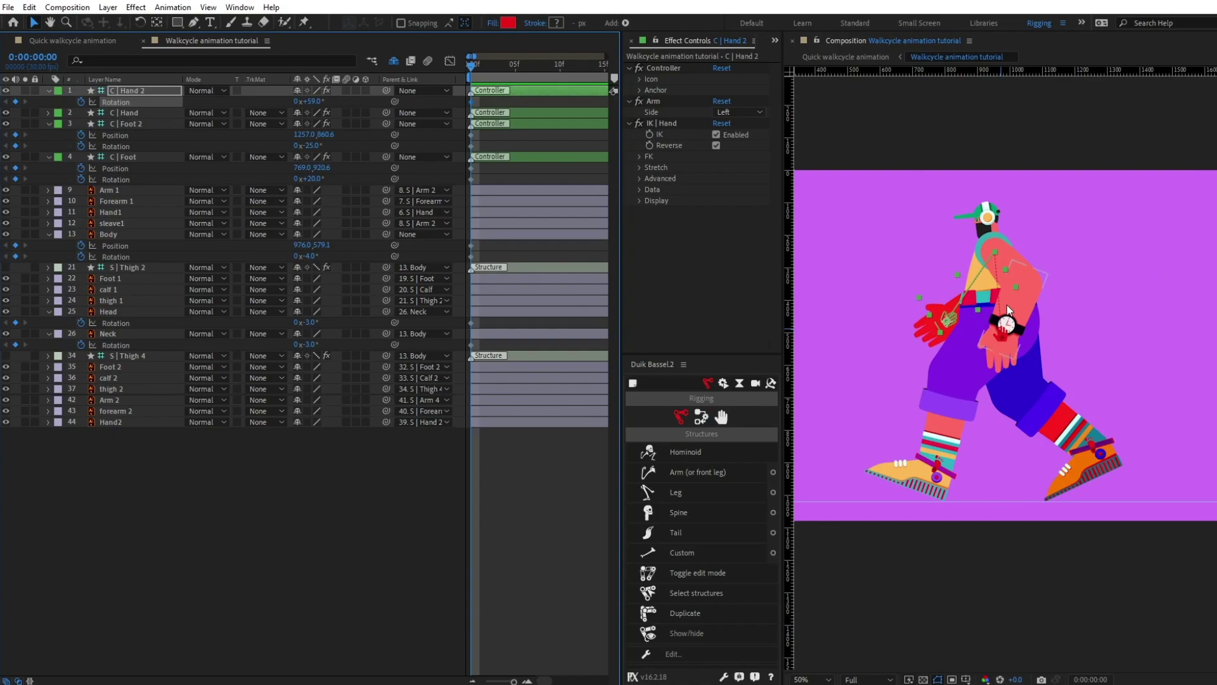
- Move the C | Hand controller back to position 1162.1, 455.4 and keyframe its Position and Rotation at the first frame
drag(994, 339, 1063, 317)
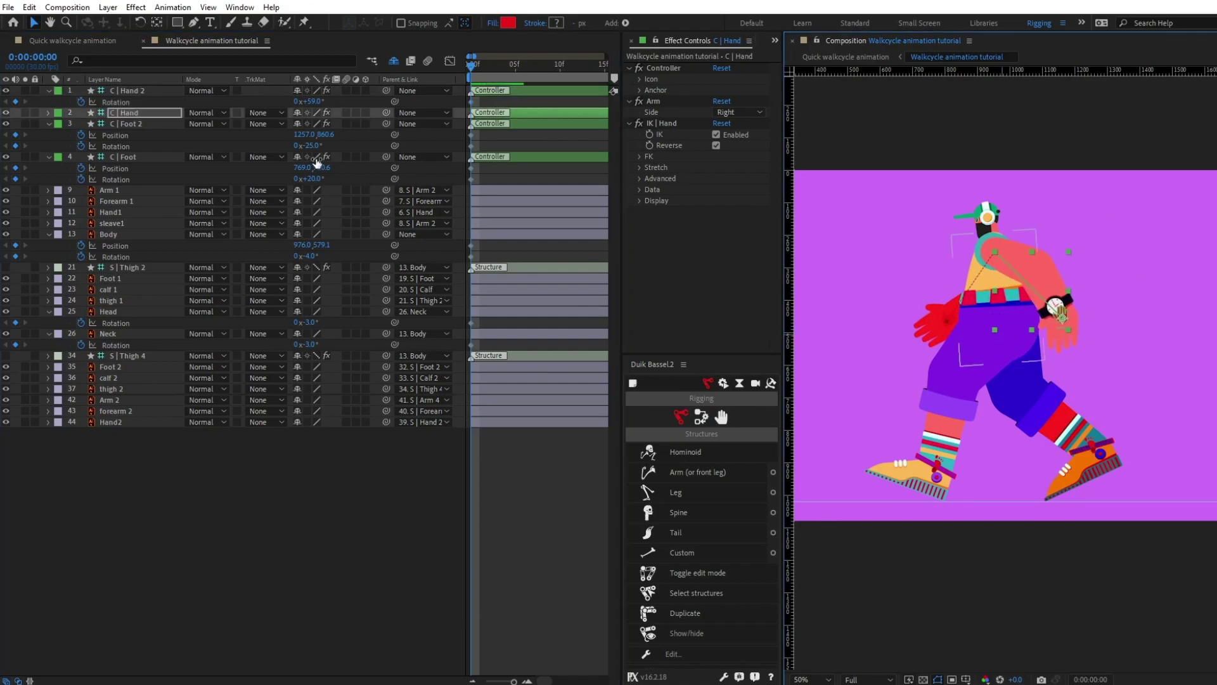
key(p)
click(80, 124)
key(r)
click(80, 125)
- Set the C | Hand controller's rotation to -43° so that the near hand follows the backward arm swing
key(u)
drag(313, 137, 295, 146)
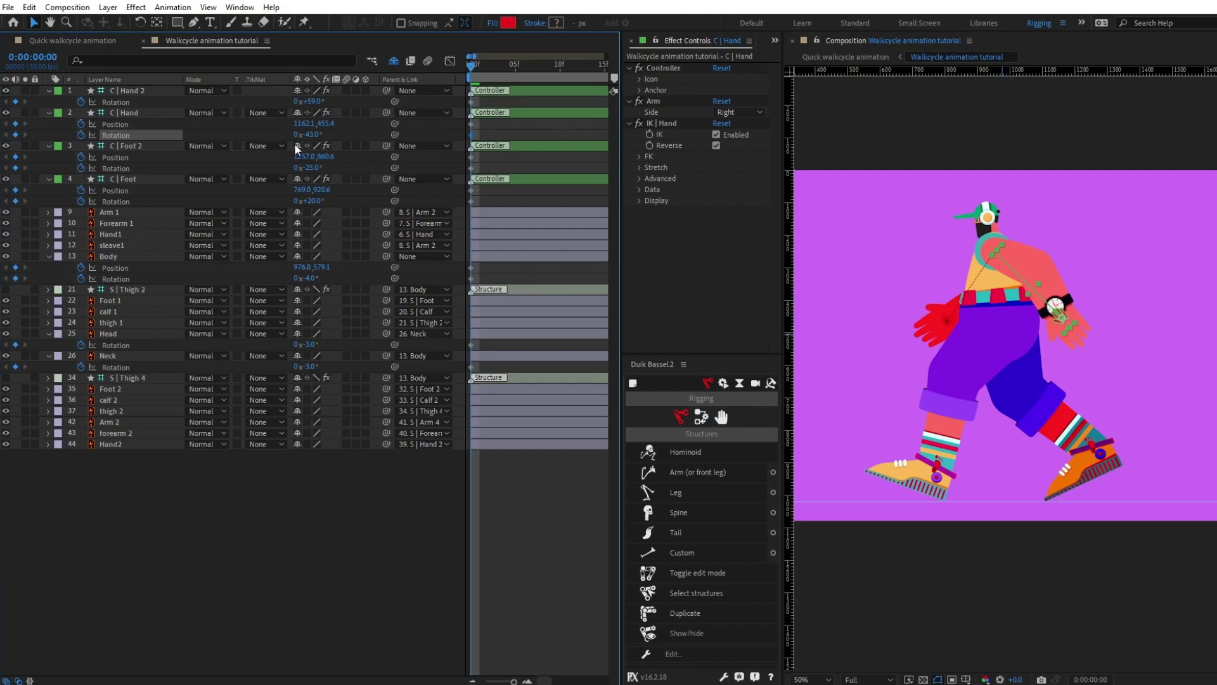
key(F2)
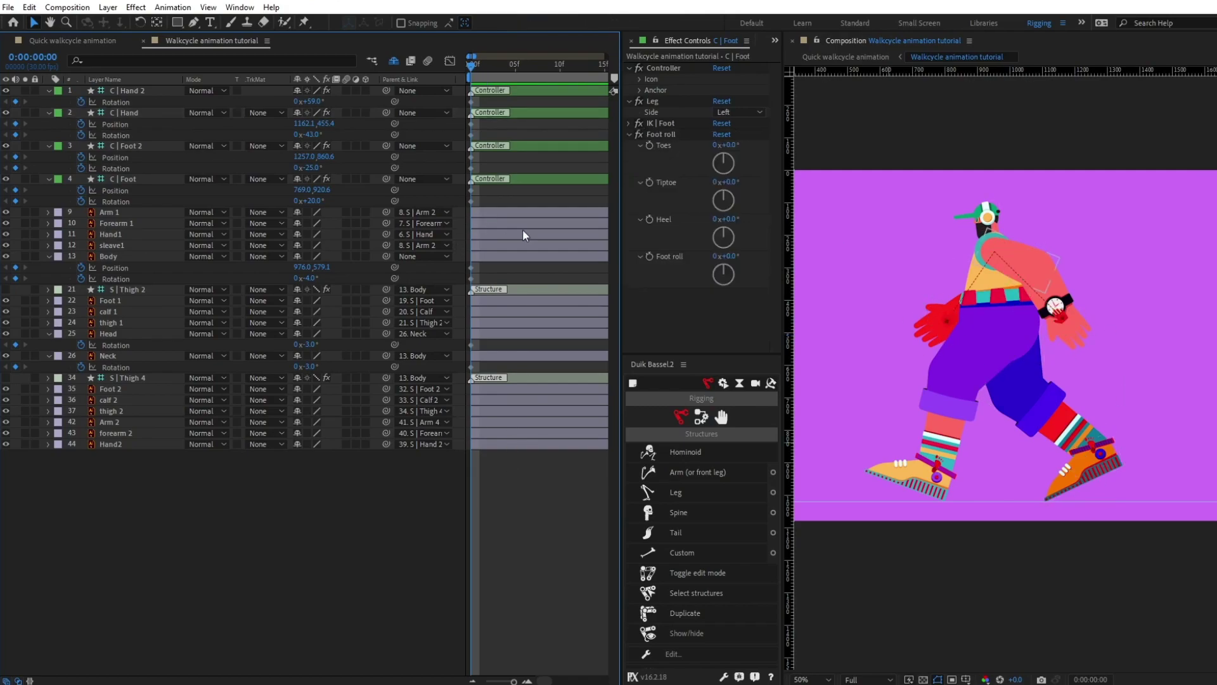
- Advance the current time by 30 frames to 0:00:01:00 and end the work area there
click(12, 57)
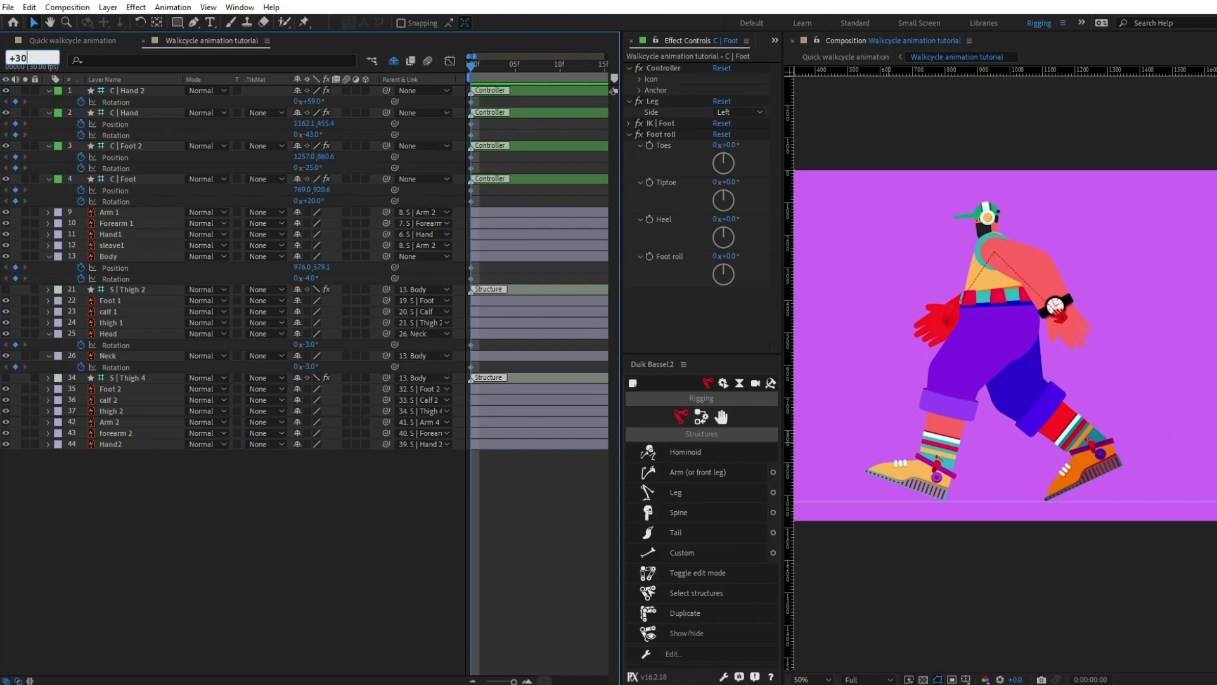
text(+30)
key(Return)
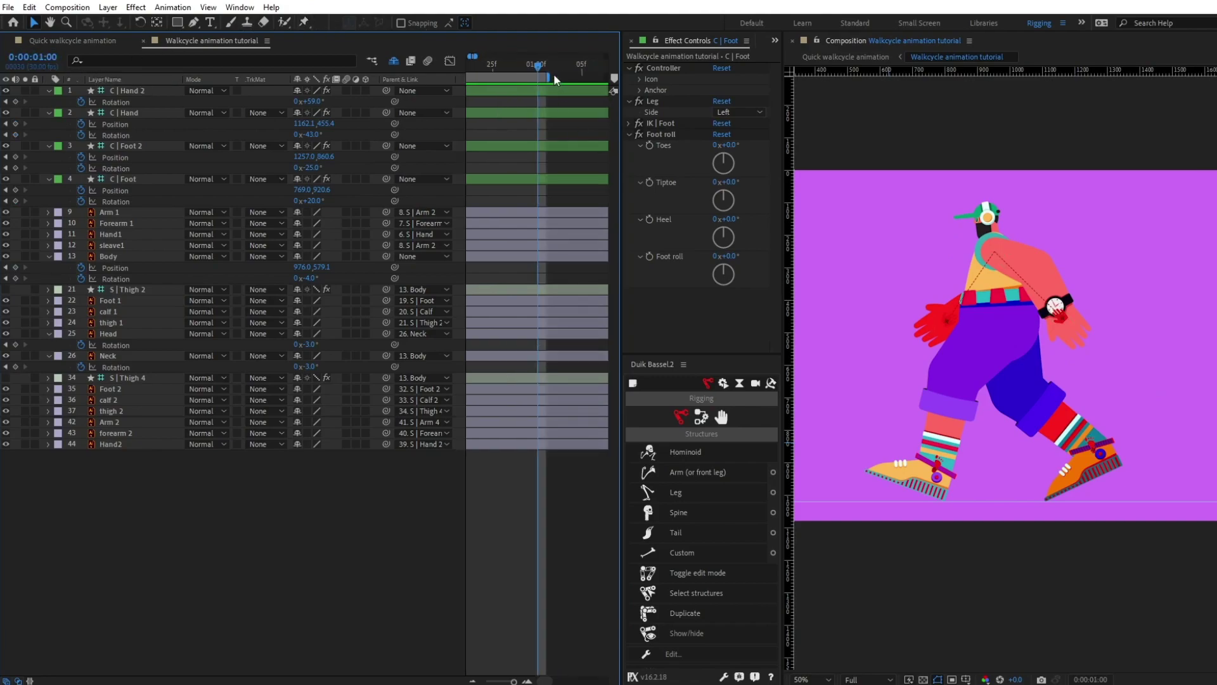
drag(551, 75, 538, 76)
- Add keyframes at 0:00:01:00 with the current values for every animated property of the hand, foot, Body, Head and Neck layers
drag(15, 102, 8, 374)
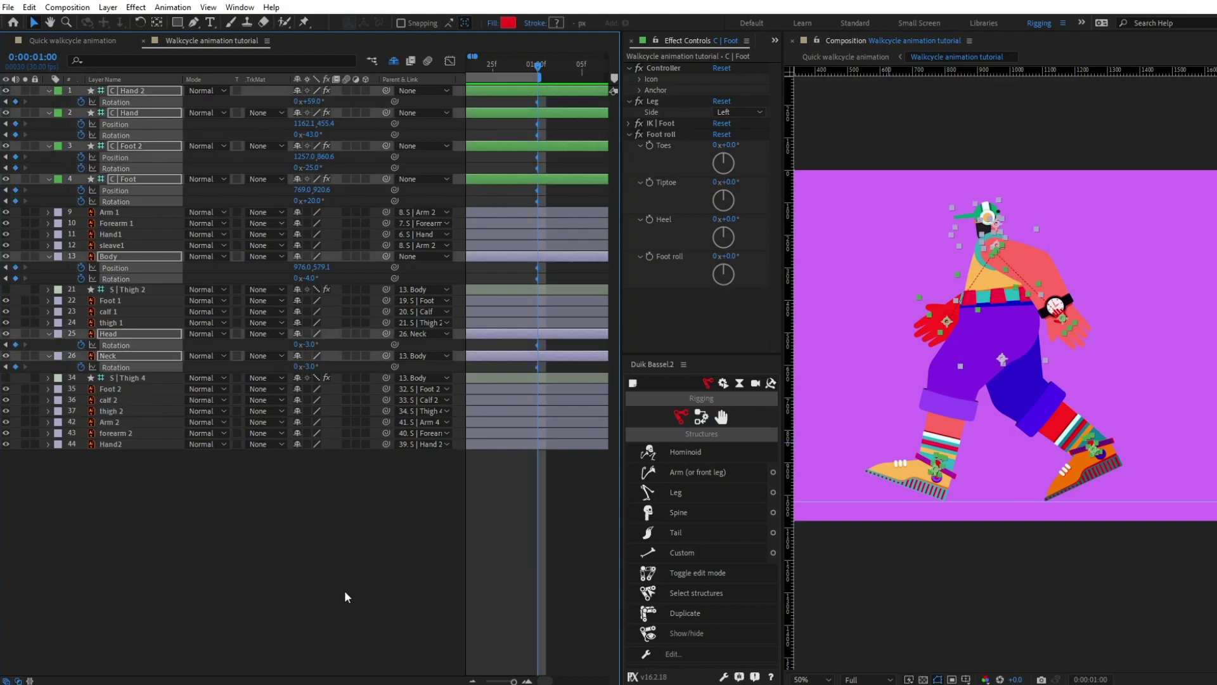
key(minus)
key(minus)
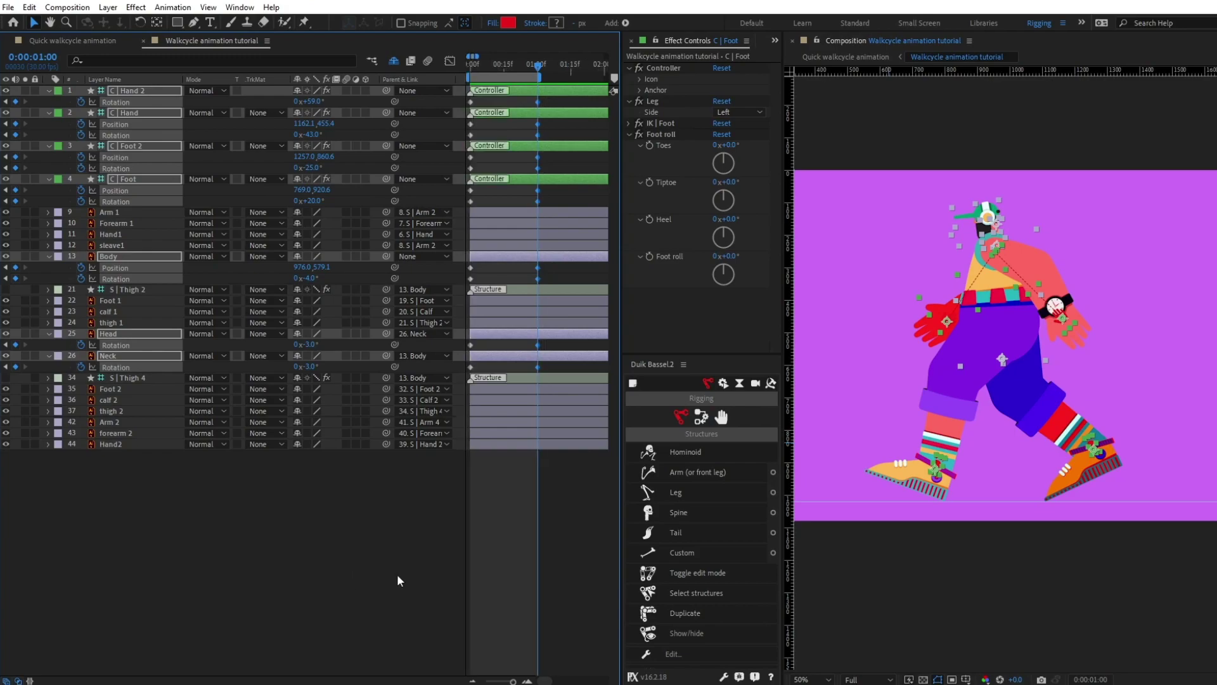
- At 0:00:00:15, paste each foot controller's Position and Rotation keyframes onto the opposite foot controller to swap the legs
drag(501, 66, 408, 71)
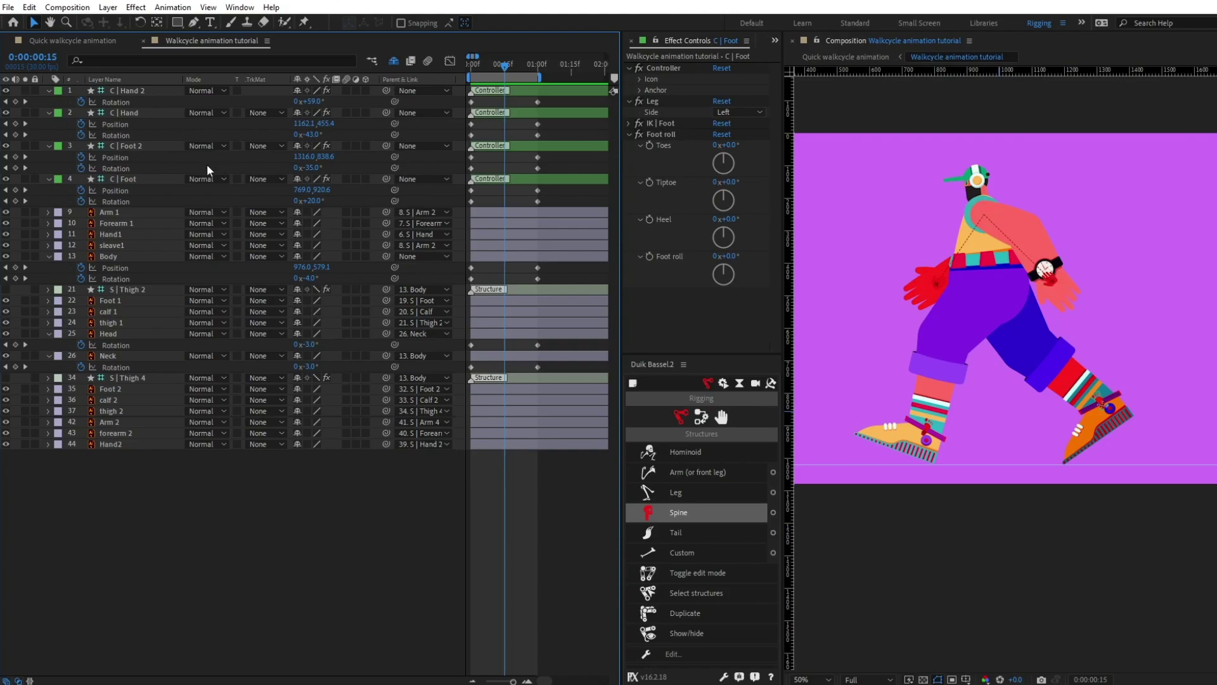
drag(482, 154, 459, 176)
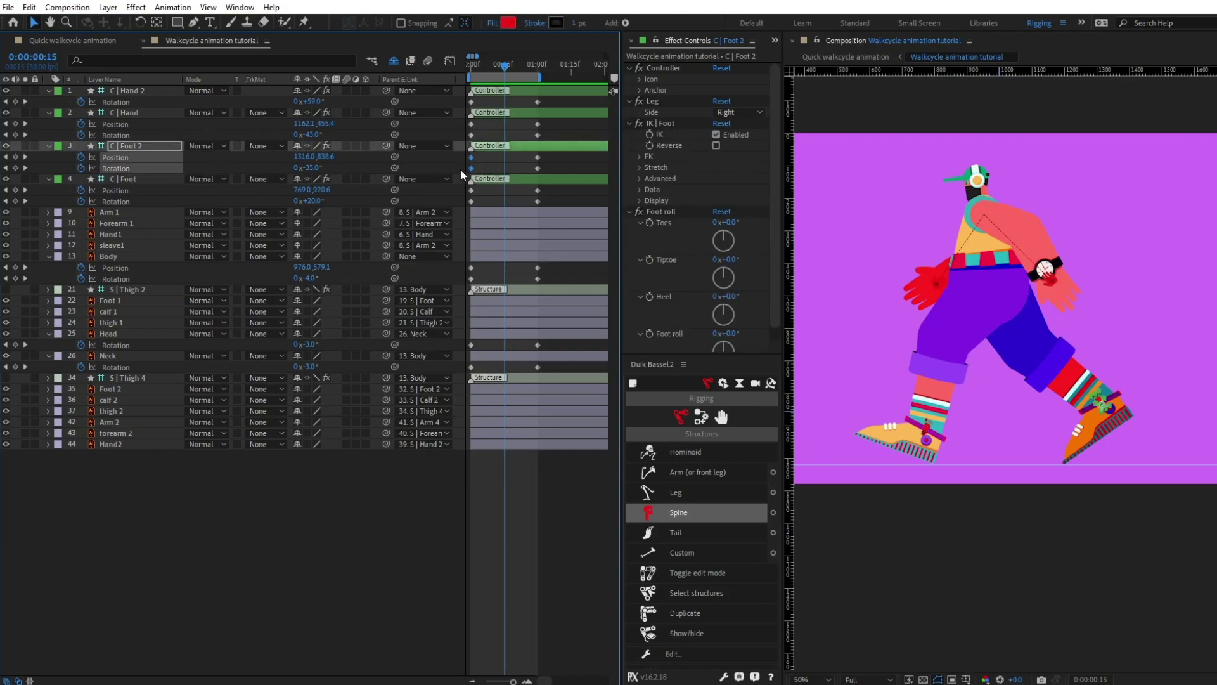
click(508, 178)
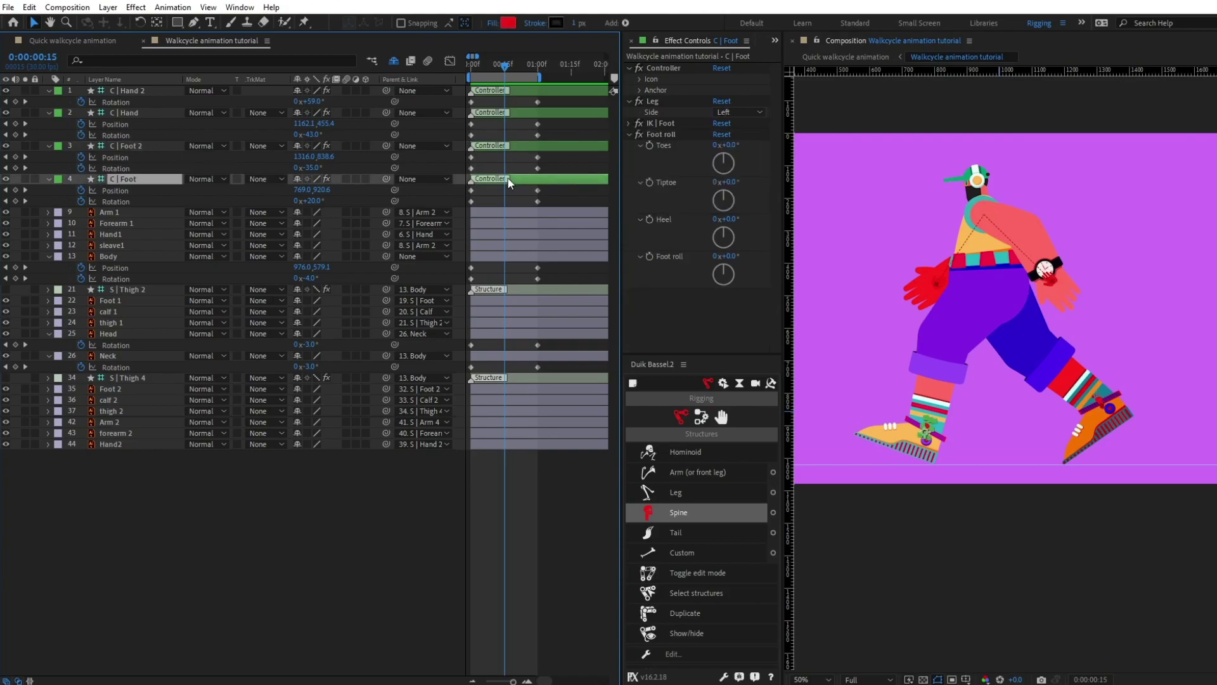
key(ctrl+v)
drag(543, 189, 531, 207)
click(515, 146)
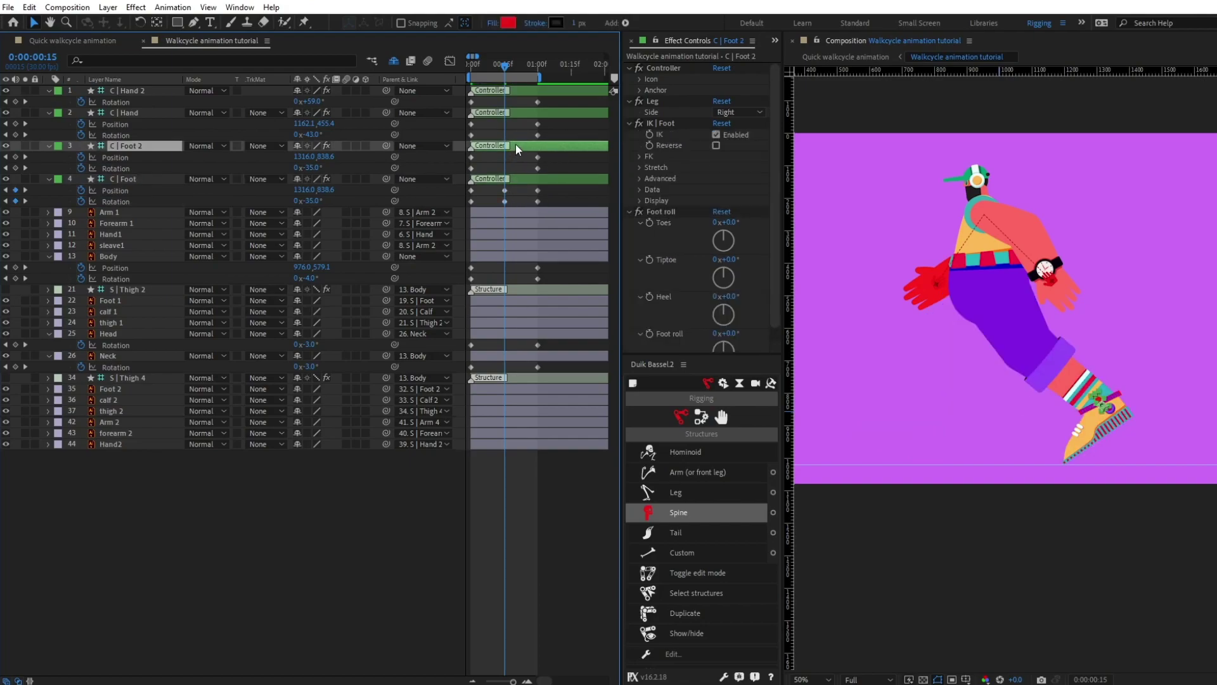
key(ctrl+v)
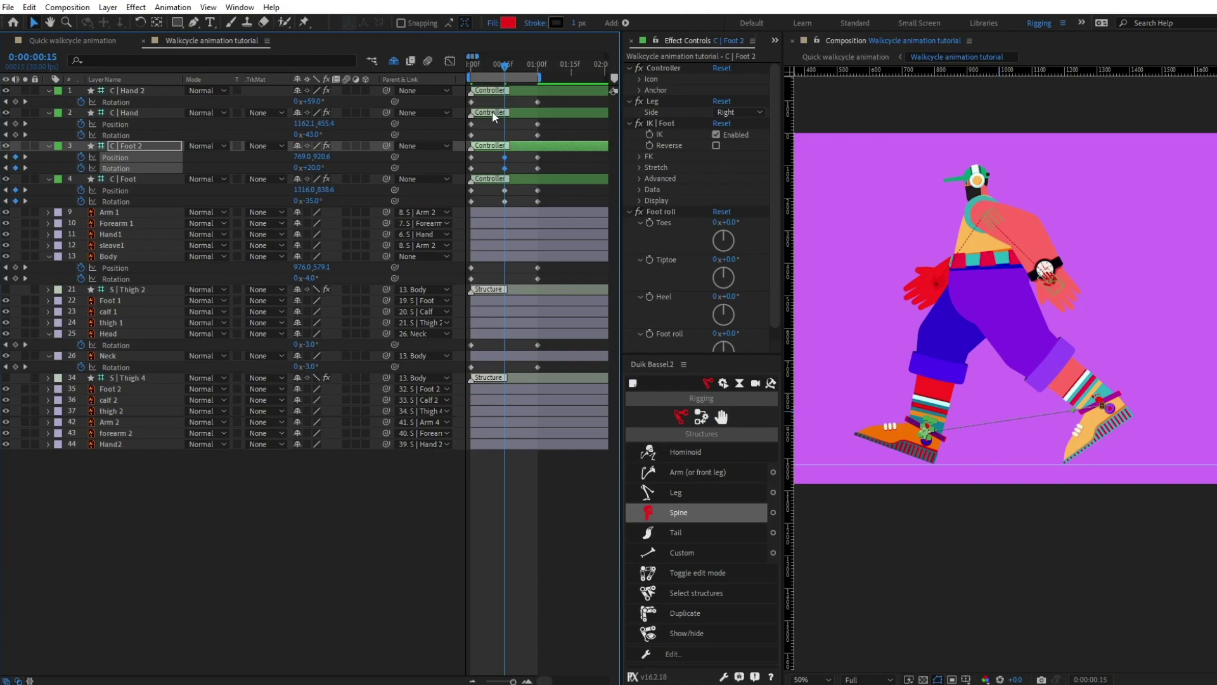
- Reveal C | Hand 2's Position and paste each hand controller's Position and Rotation keyframes onto the opposite hand controller at 0:00:00:15
click(491, 89)
key(shift+p)
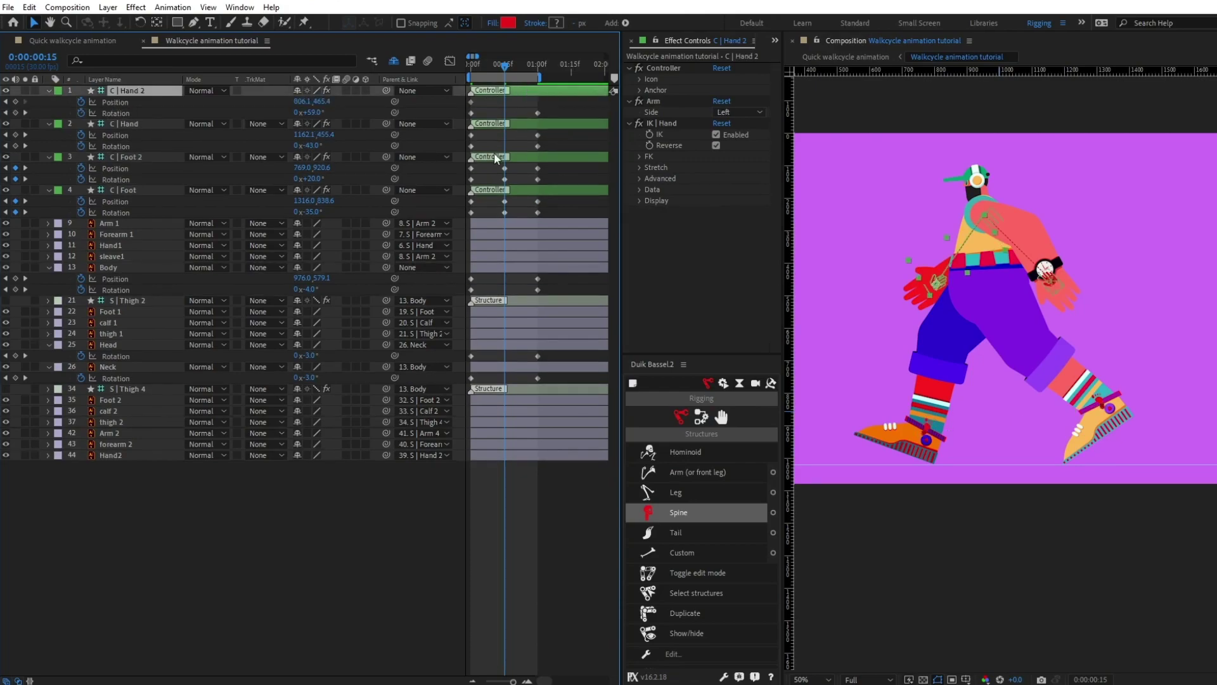
drag(484, 130, 468, 152)
key(ctrl+c)
click(505, 90)
key(ctrl+v)
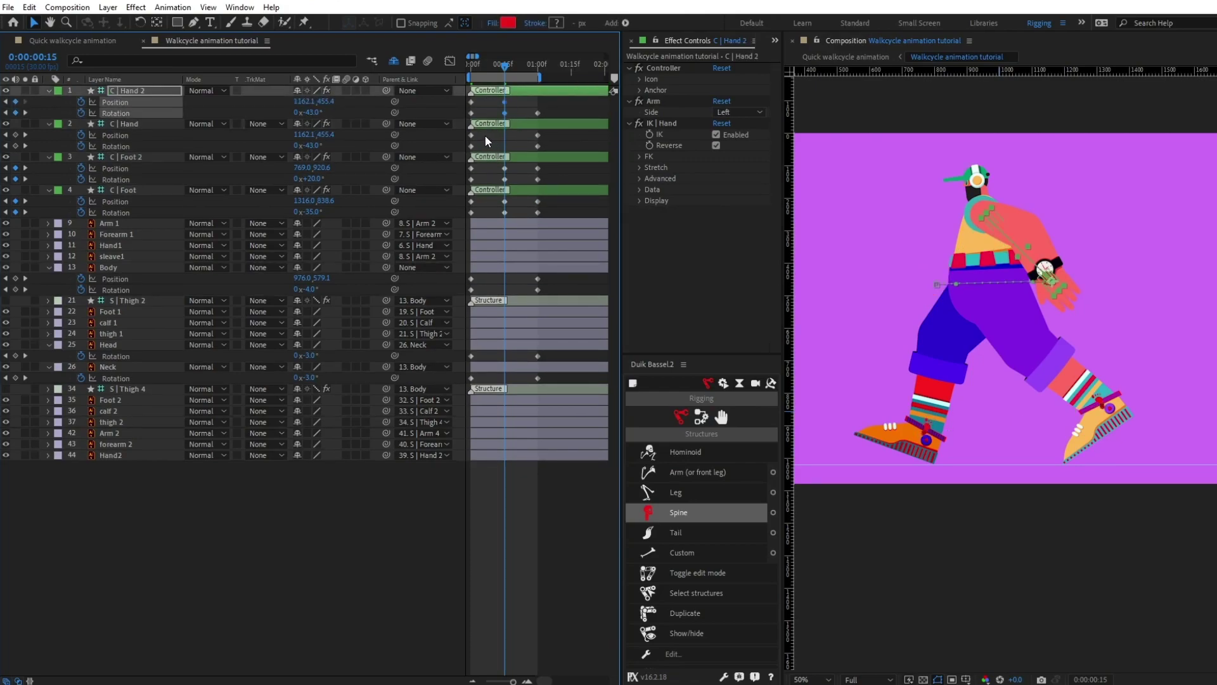
click(505, 126)
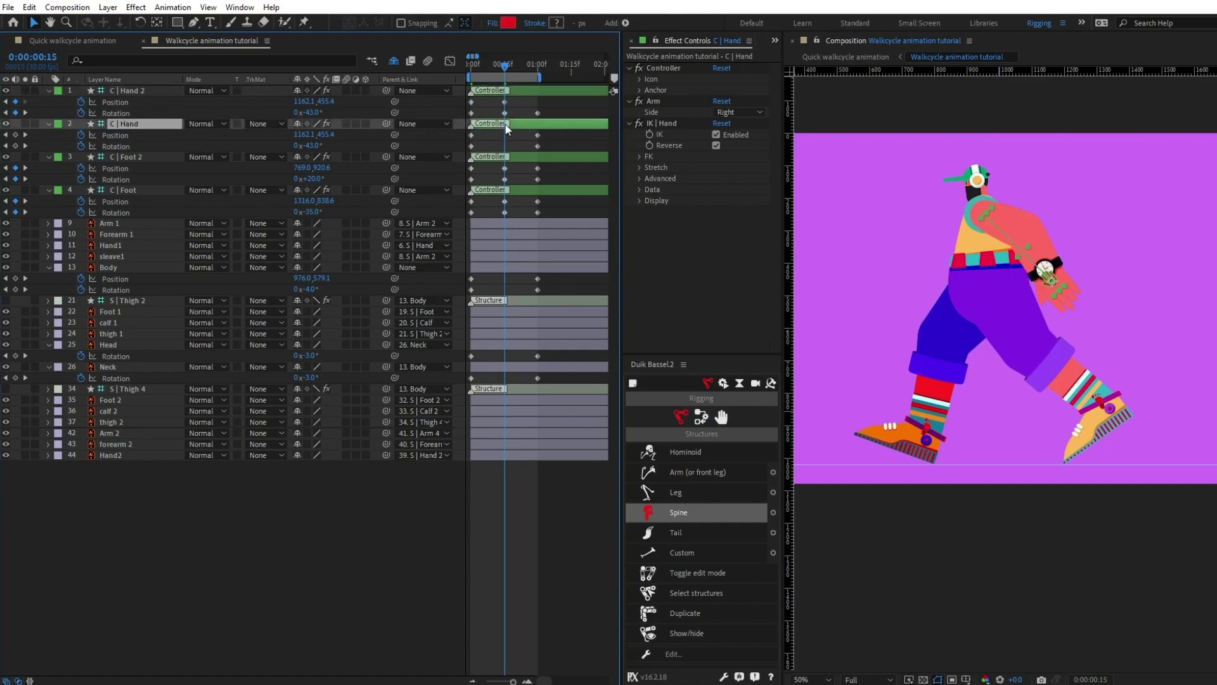
key(ctrl+v)
- Add keyframes with the current values at 0:00:00:15 for Body Position and Rotation and for Head and Neck Rotation
click(137, 266)
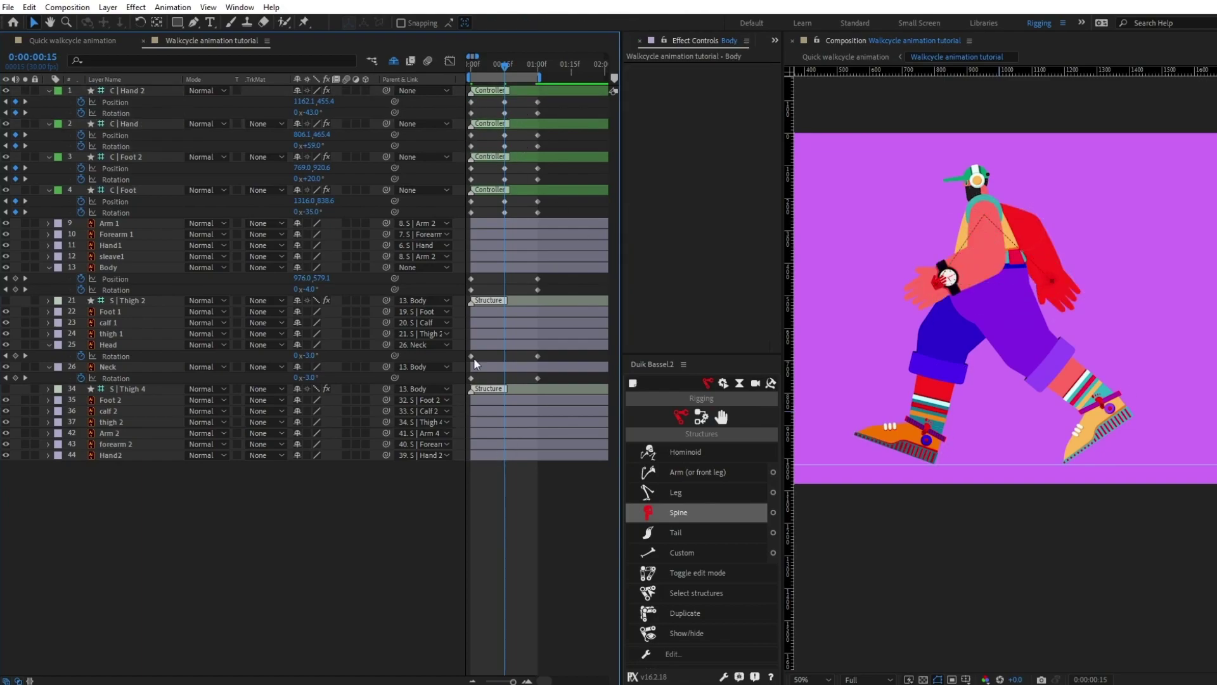
click(15, 279)
click(15, 289)
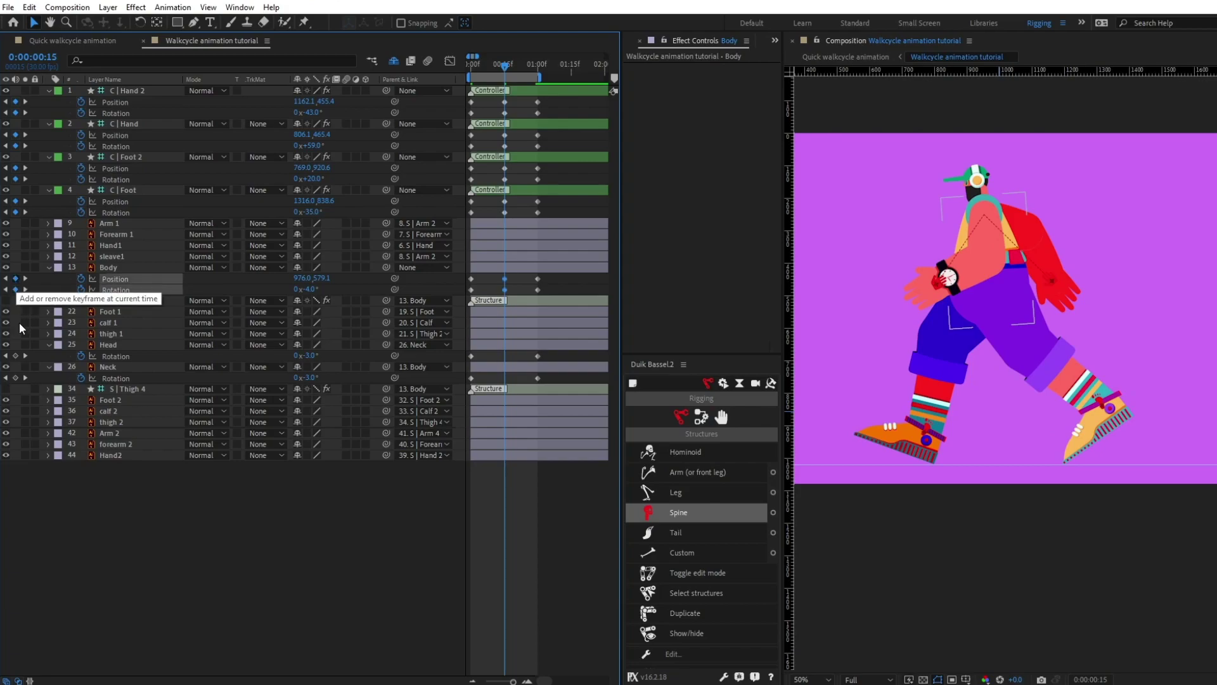
click(15, 356)
click(15, 378)
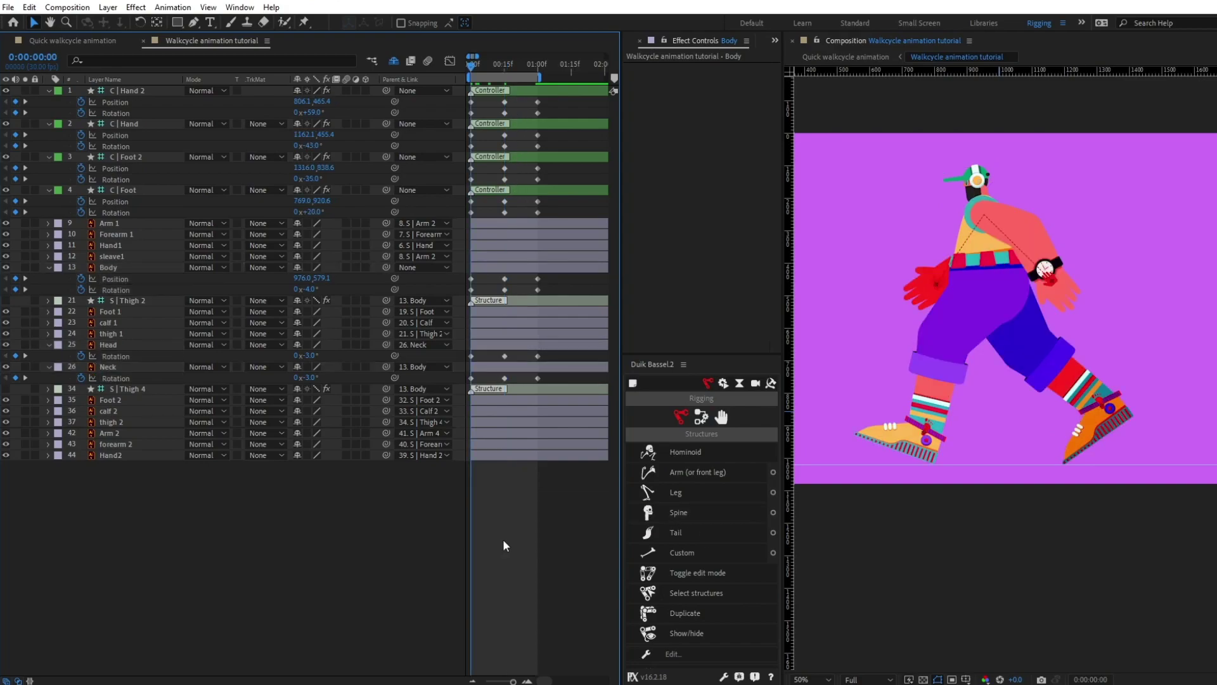
- At 0:00:00:08, set the C | Foot controller's rotation to 0° and lower it to position 1060.7, 936.9, flat on the ground line
click(30, 58)
text(+8)
key(Return)
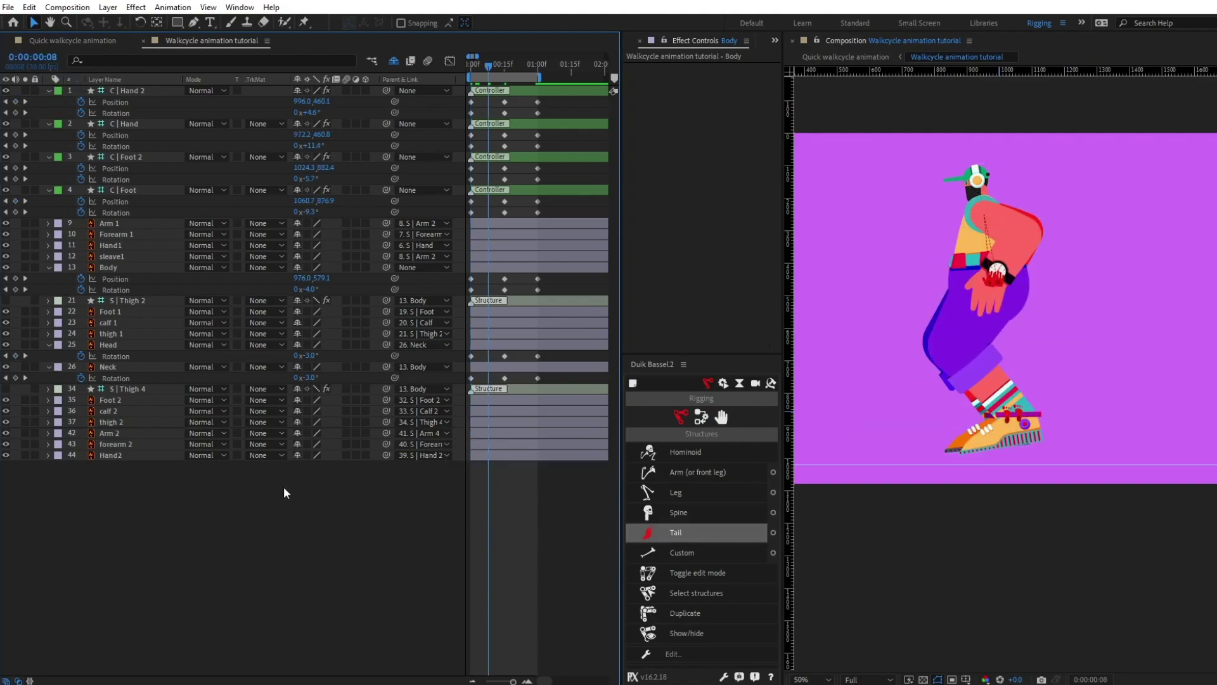
click(140, 191)
scroll(1141, 530, up, 2)
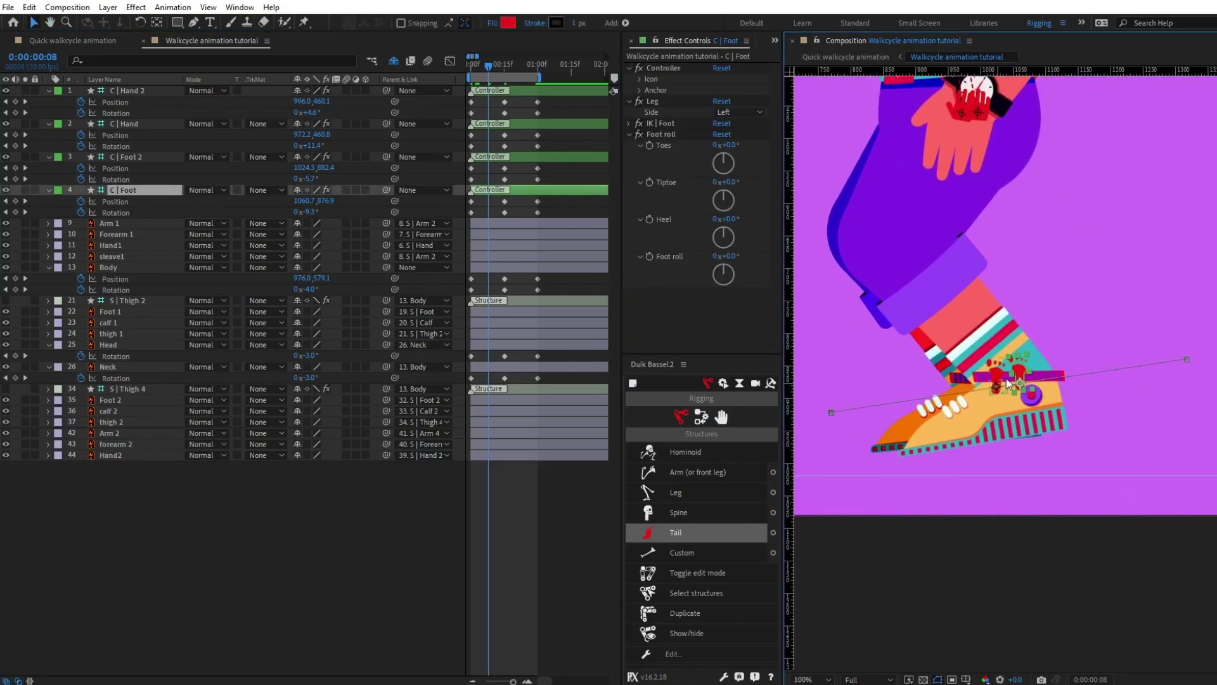
drag(1019, 373, 1018, 399)
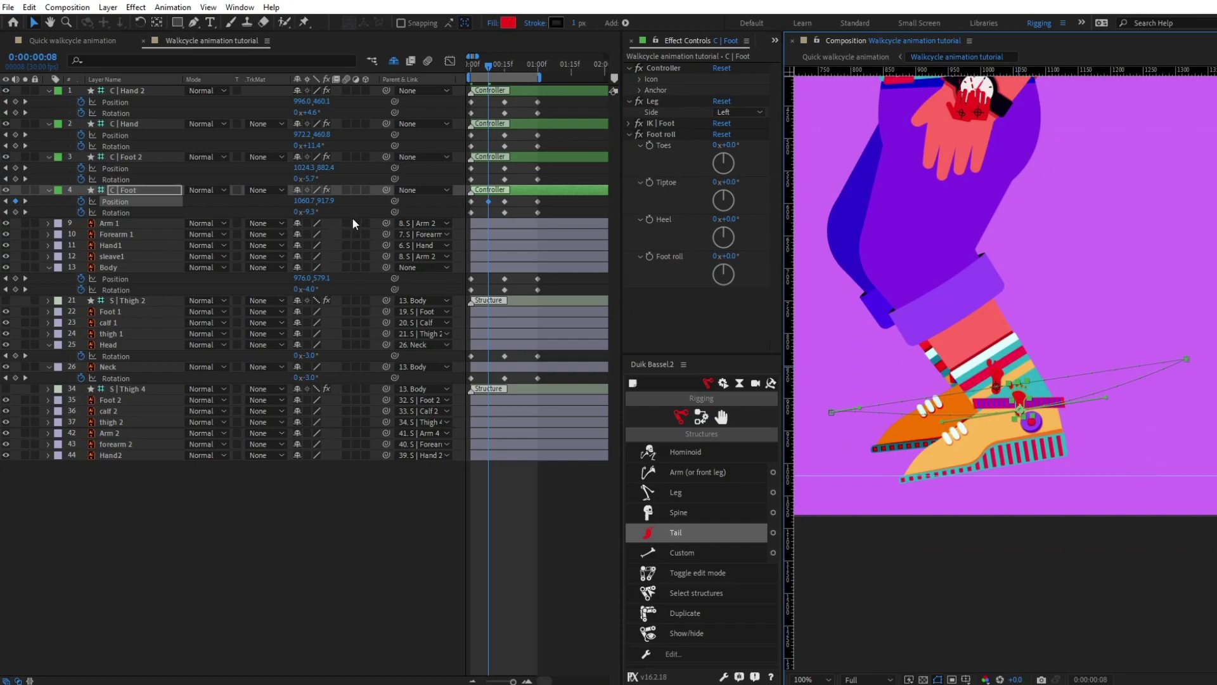
click(312, 212)
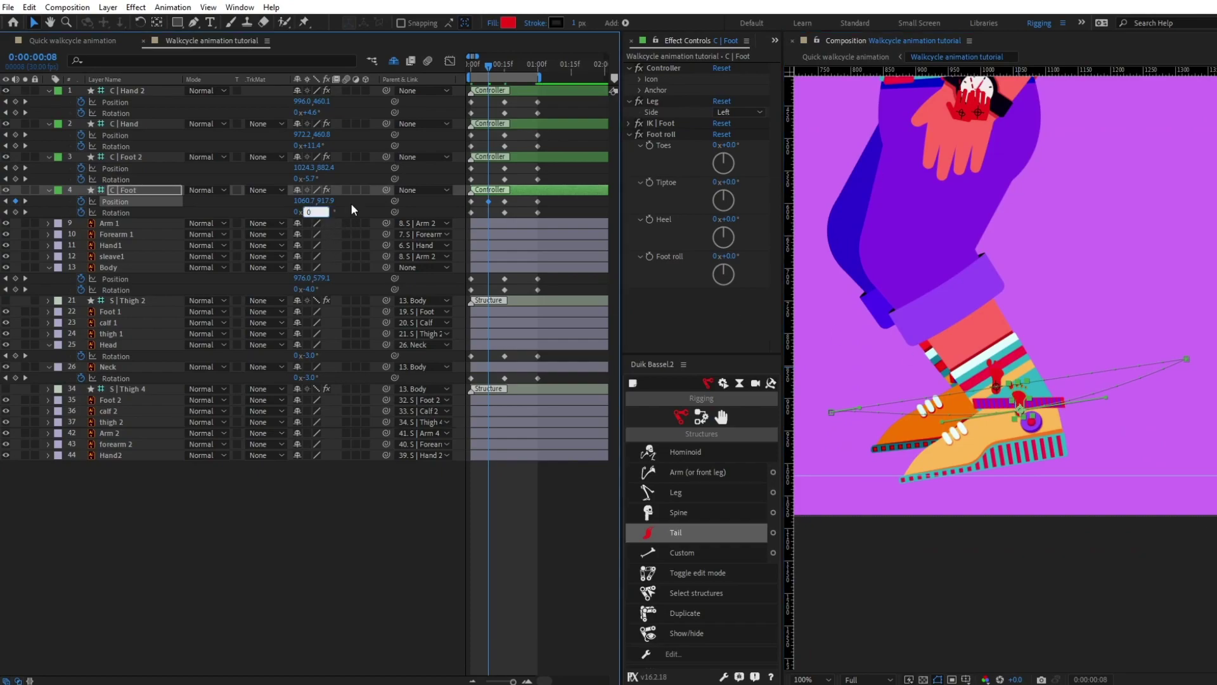
text(0)
key(Return)
key(Down)
key(Down)
key(Down)
key(Down)
key(Down)
key(Down)
key(Down)
key(Down)
key(Down)
key(Down)
key(Down)
key(Down)
key(Down)
key(Down)
key(Down)
key(Down)
key(Down)
key(Down)
key(Down)
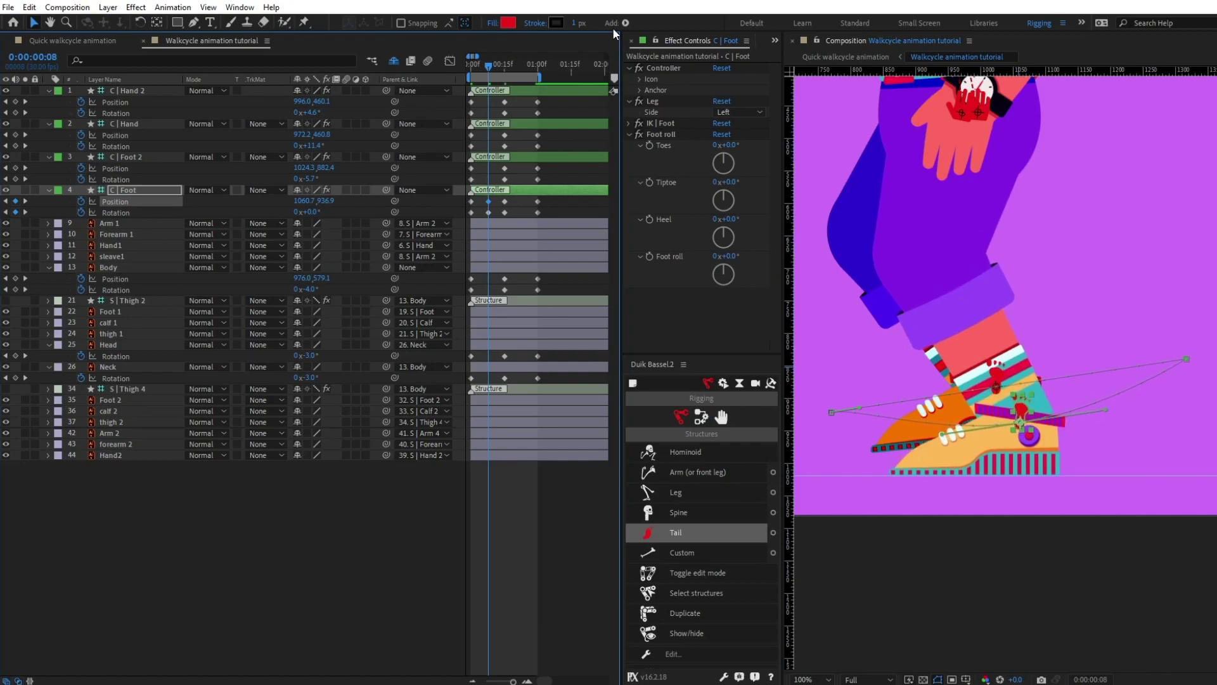
- Raise the Body layer and shift it right to position 998.0, 543.1 at 0:00:00:08 so that it stands over the supporting leg
scroll(1068, 357, down, 1)
drag(1079, 346, 1060, 396)
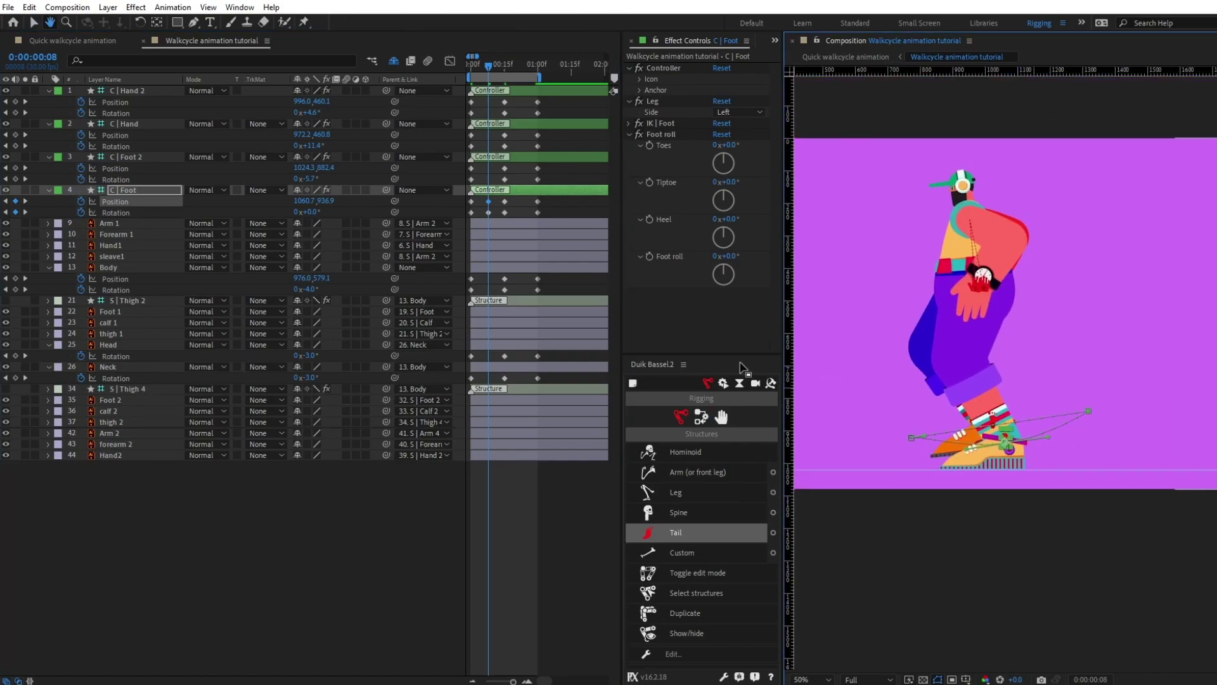
click(134, 269)
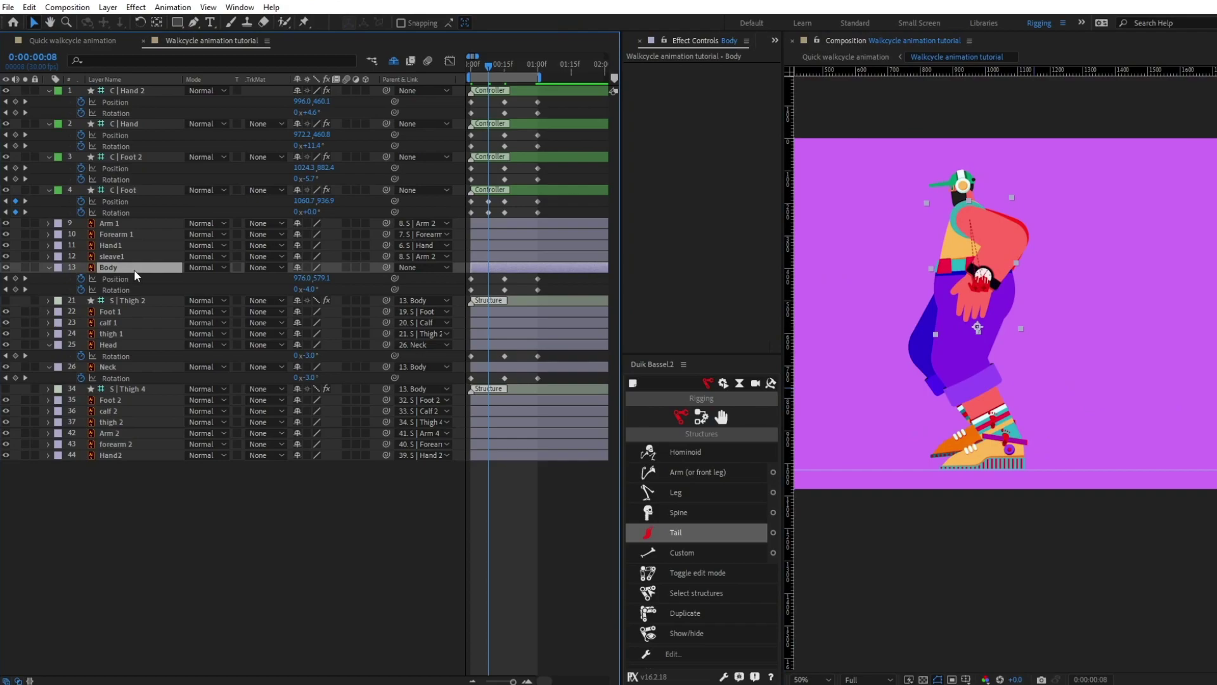
key(Up)
key(Up)
key(Up)
key(Up)
key(Up)
key(Up)
key(Up)
key(Up)
key(Up)
key(Up)
key(Up)
key(Up)
key(Up)
key(Up)
key(Up)
key(Up)
key(Up)
key(Up)
key(Up)
key(Up)
key(Up)
key(Up)
key(Up)
key(Up)
key(Up)
key(Up)
key(Up)
key(Up)
key(Up)
key(Up)
key(Up)
key(Up)
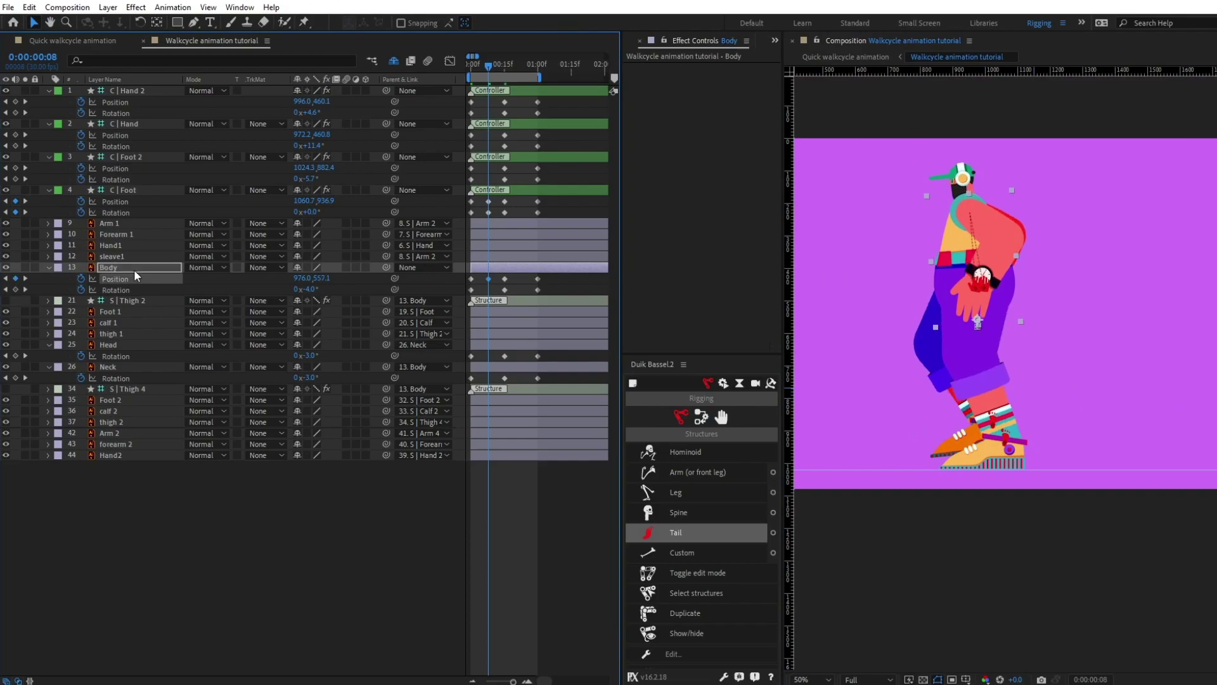
key(Right)
key(Right)
key(Right)
key(Right)
key(Right)
key(Right)
key(Right)
key(Right)
key(Right)
key(Right)
key(Right)
key(Right)
key(Right)
key(Right)
key(Right)
key(Right)
key(Right)
key(Right)
key(Right)
key(Right)
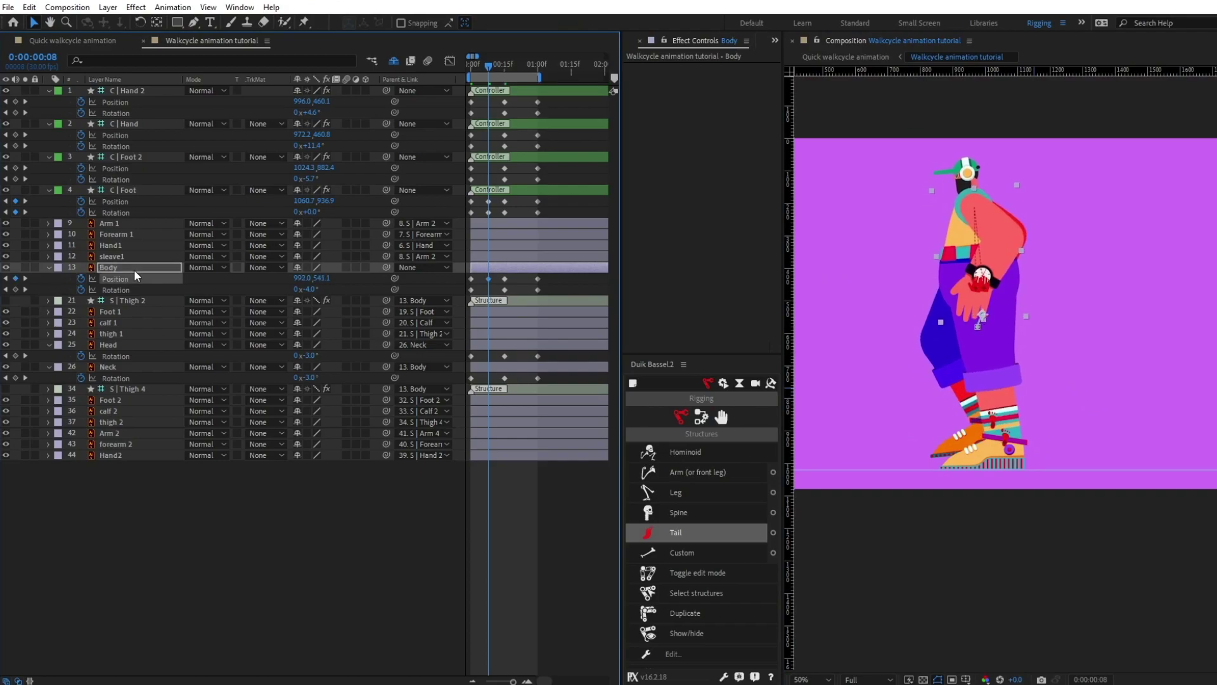
key(Down)
key(Down)
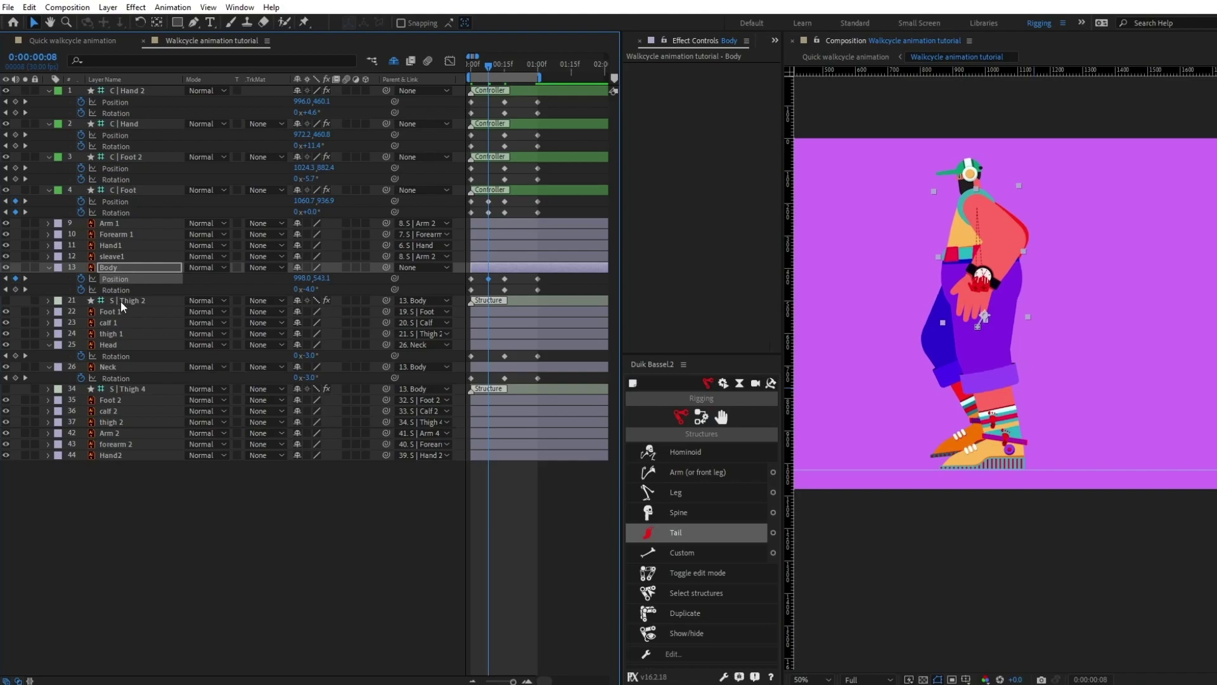
- Lift the C | Foot 2 controller to position 1074.3, 781.4 and rotate it to -57.7° for the passing pose at 0:00:00:08
click(139, 158)
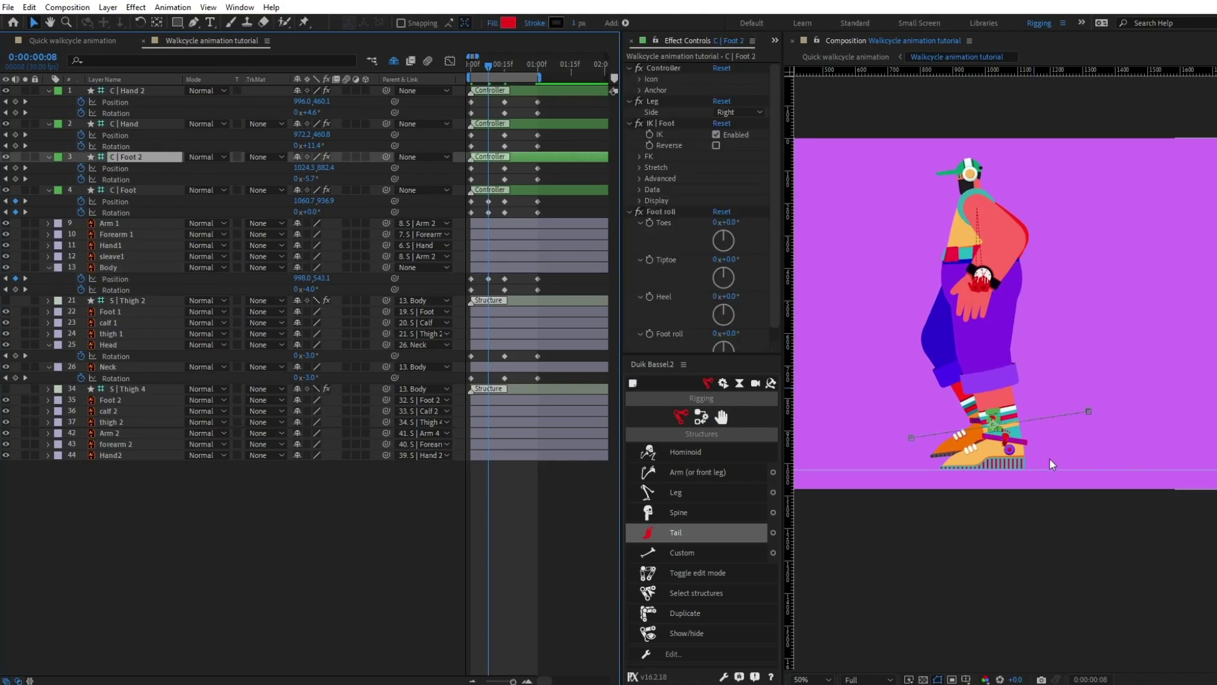
key(period)
drag(974, 471, 970, 411)
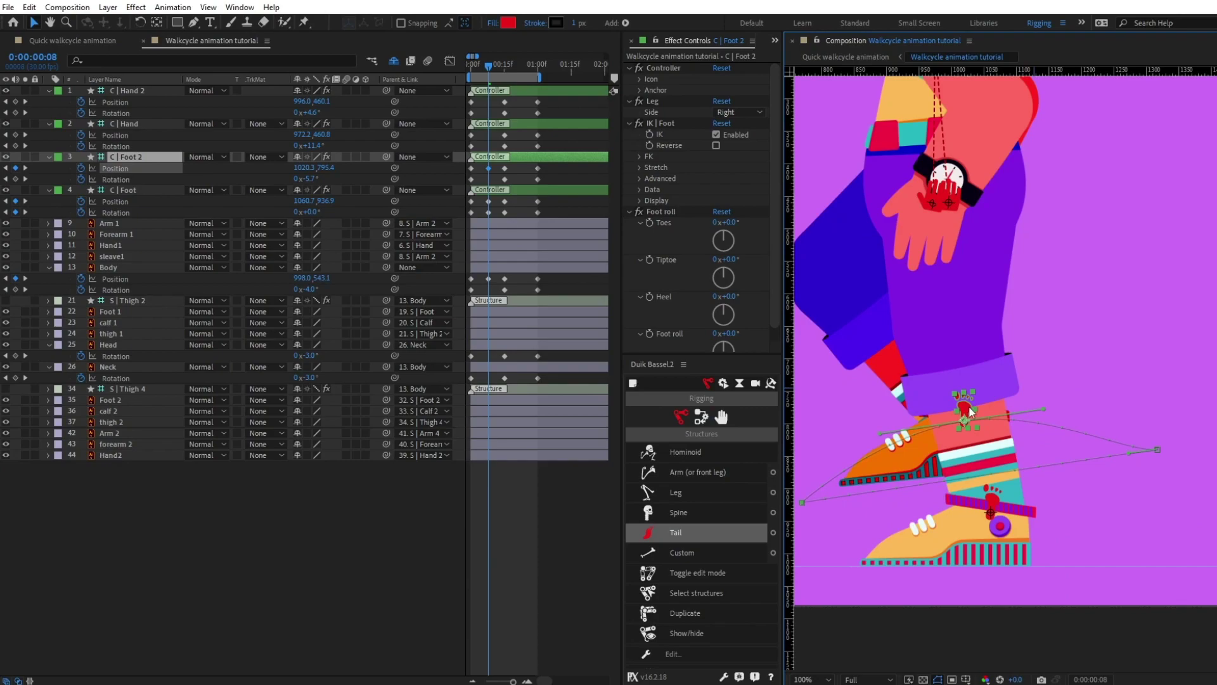
drag(311, 181, 288, 188)
key(comma)
click(1084, 412)
key(Up)
key(Up)
key(Up)
key(Up)
key(Up)
key(Up)
key(Up)
key(Right)
drag(1019, 411, 1035, 411)
key(period)
key(comma)
key(period)
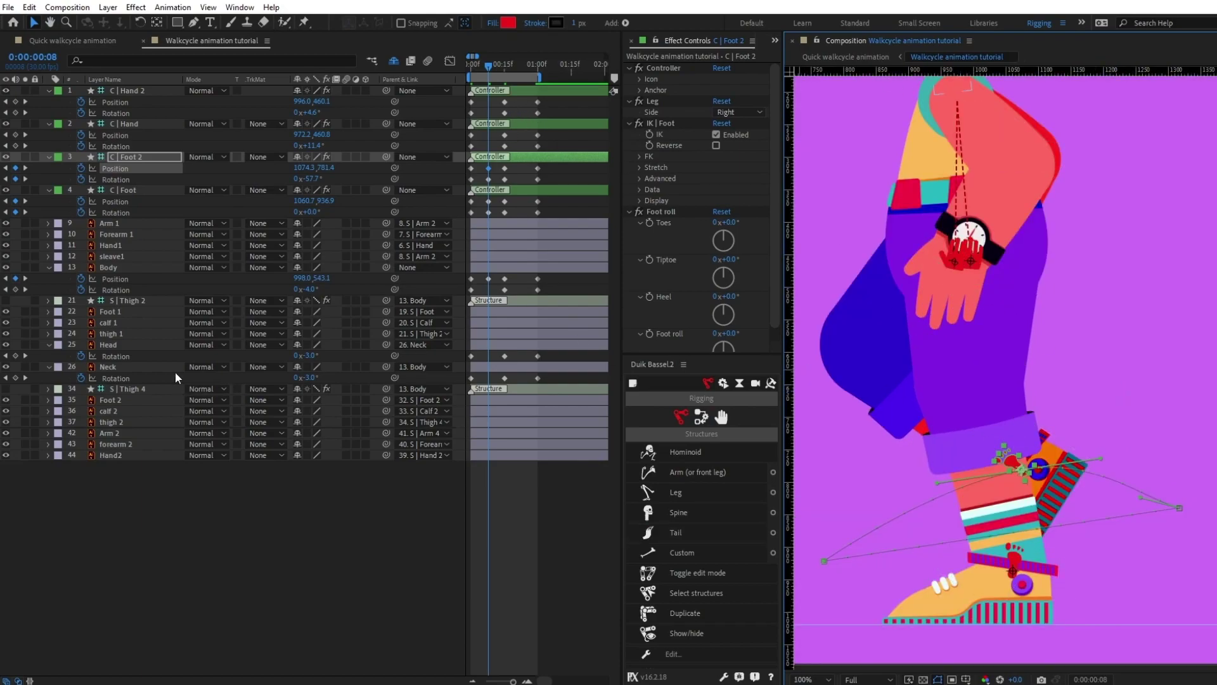
- Set the rotation of the Body, Head and Neck layers to 0° at 0:00:00:08
click(308, 289)
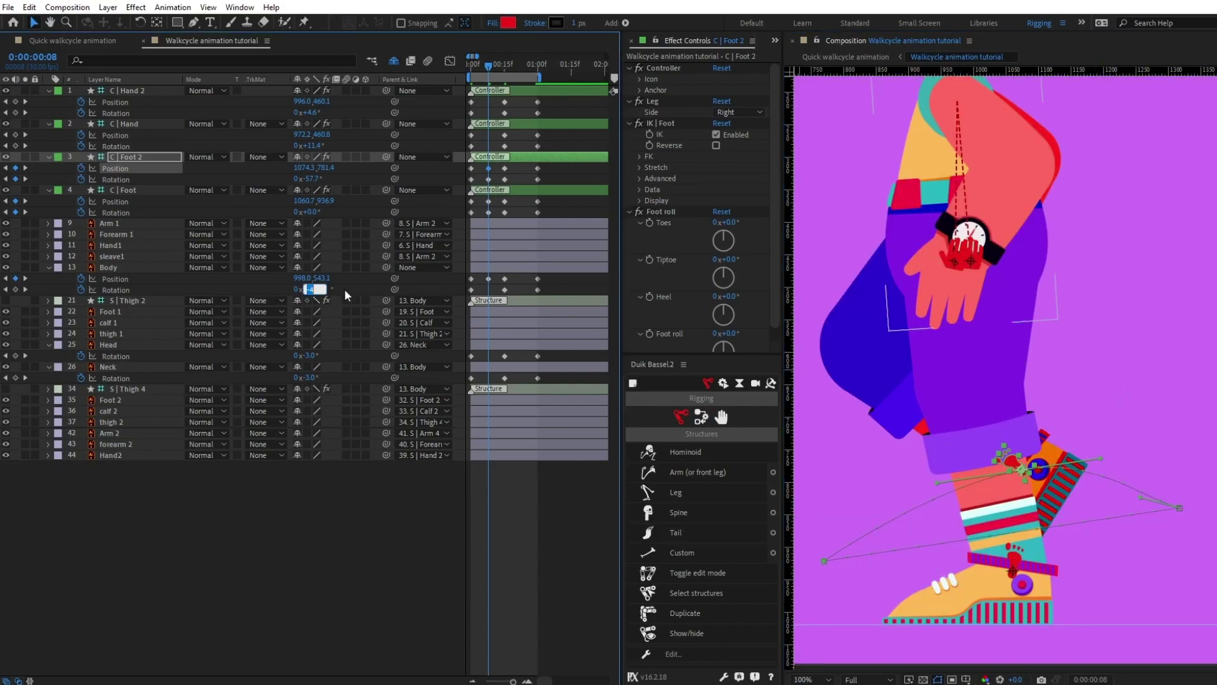
text(0)
key(Return)
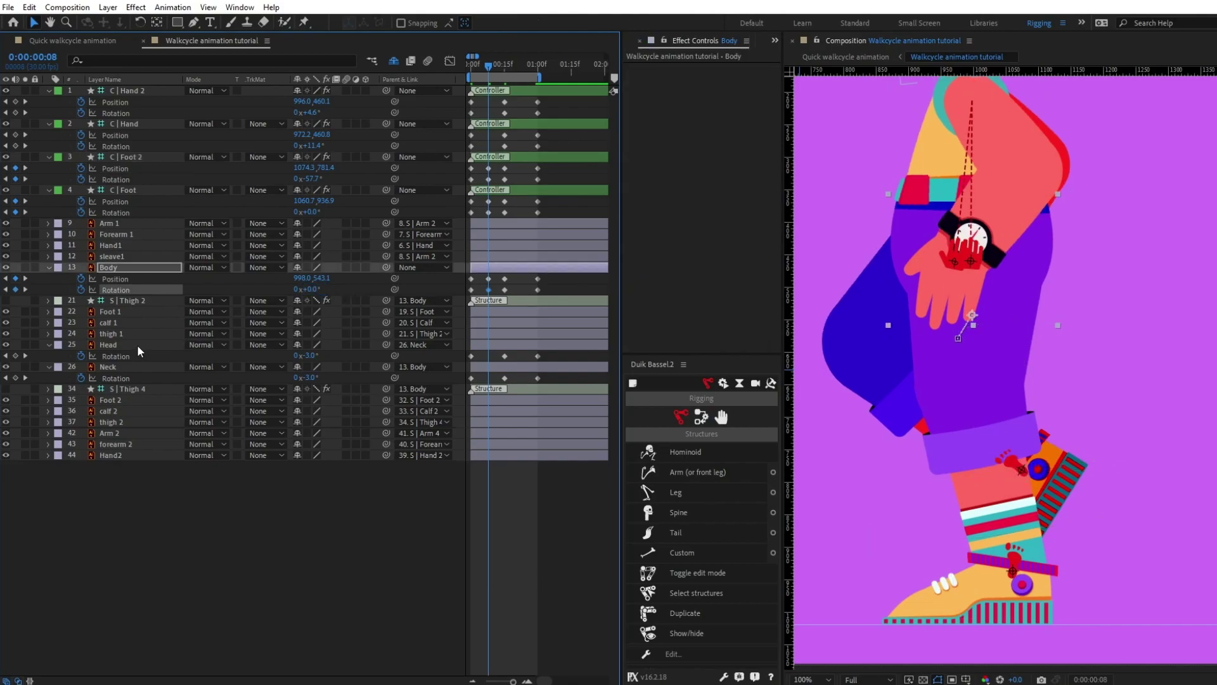
click(137, 344)
ctrl+click(124, 366)
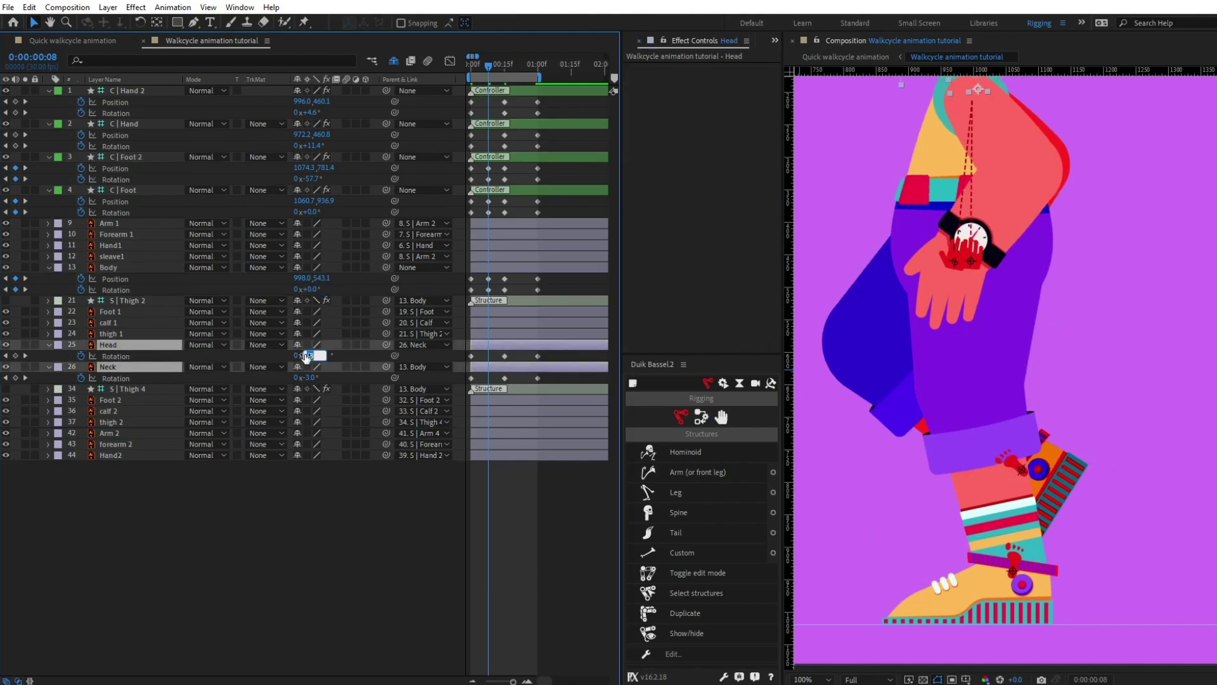
text(0)
key(Return)
- Lower the C | Hand and C | Hand 2 controllers together to a Y position of about 507 at 0:00:00:08, nearly straightening the arms
scroll(896, 438, down, 2)
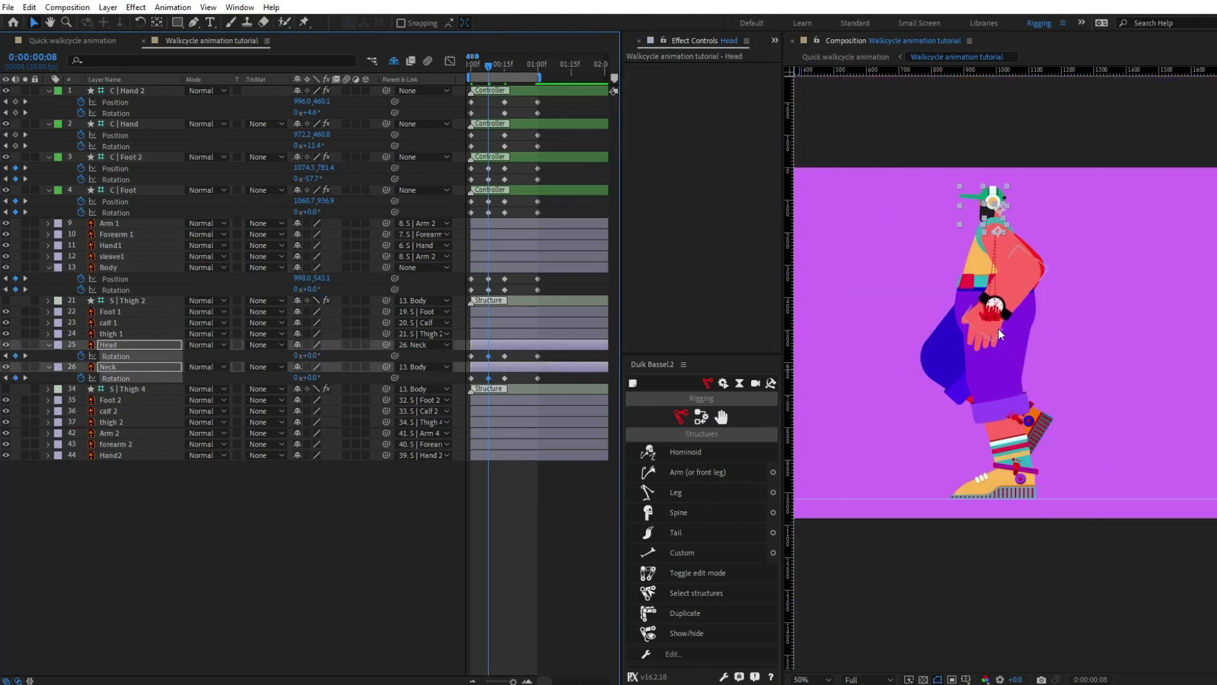
click(139, 123)
ctrl+click(150, 88)
scroll(1056, 299, up, 2)
key(Down)
key(Down)
key(Down)
key(Down)
key(Down)
key(Down)
key(Down)
key(Down)
key(Down)
key(Down)
key(Down)
key(Down)
key(Down)
key(Down)
key(Down)
key(Down)
key(Down)
key(Down)
key(Down)
key(Down)
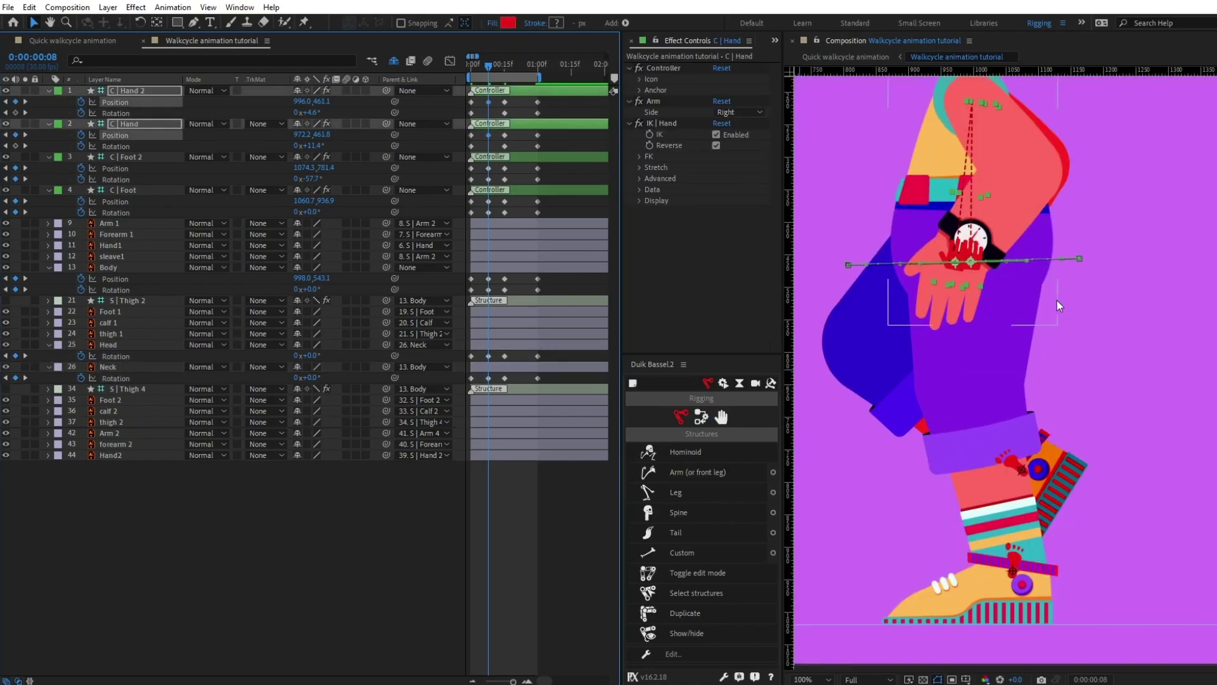
key(Up)
key(Up)
key(Up)
key(Up)
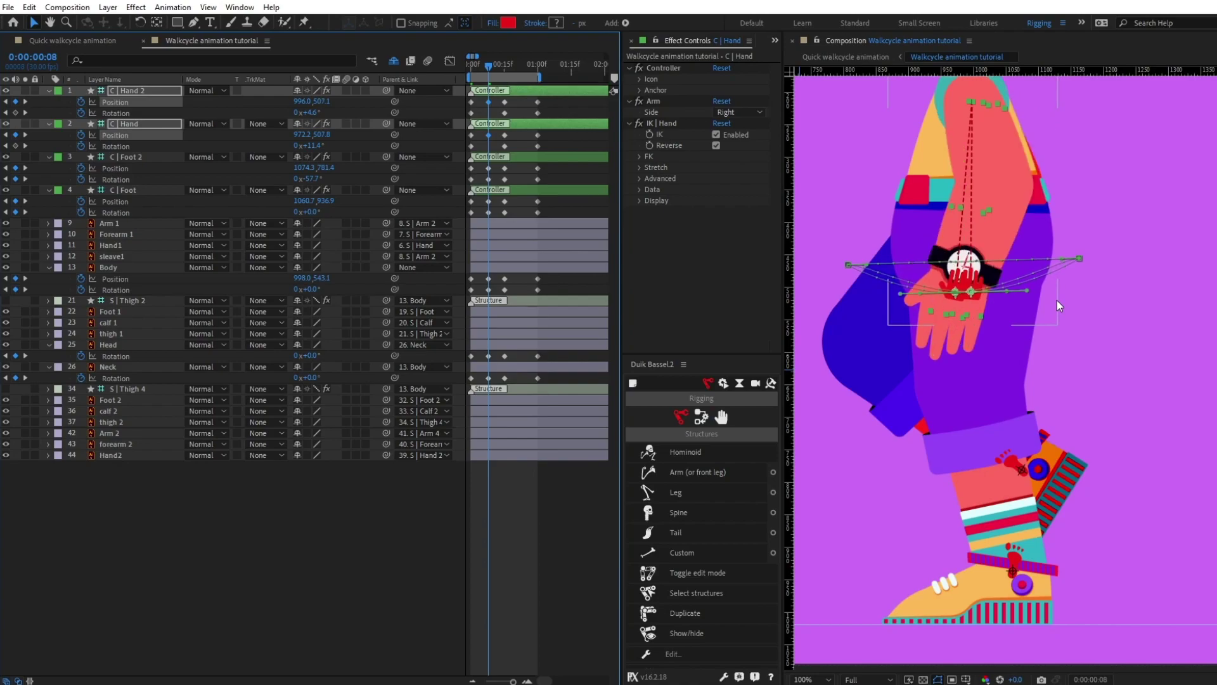
key(Down)
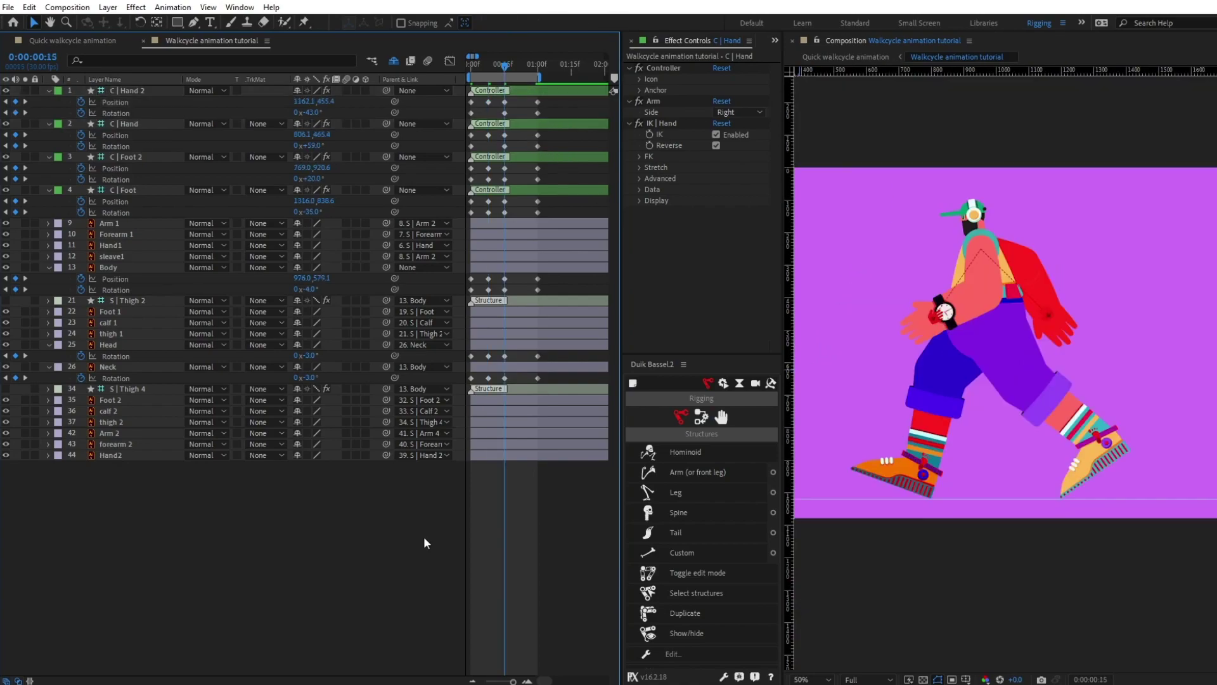
- Copy the Body layer's position and rotation keyframes from 0:00:00:08 to 0:00:00:23 for the second passing pose
click(32, 56)
text(+8)
key(Return)
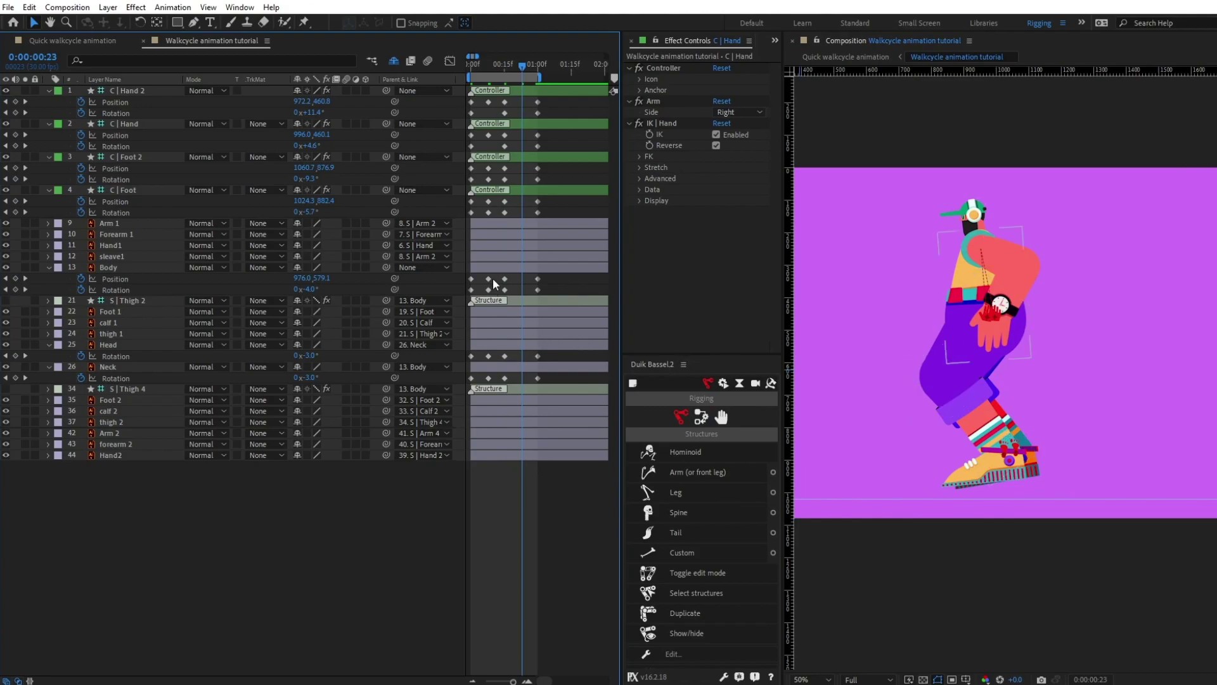
drag(497, 277, 483, 296)
key(ctrl+c)
key(ctrl+v)
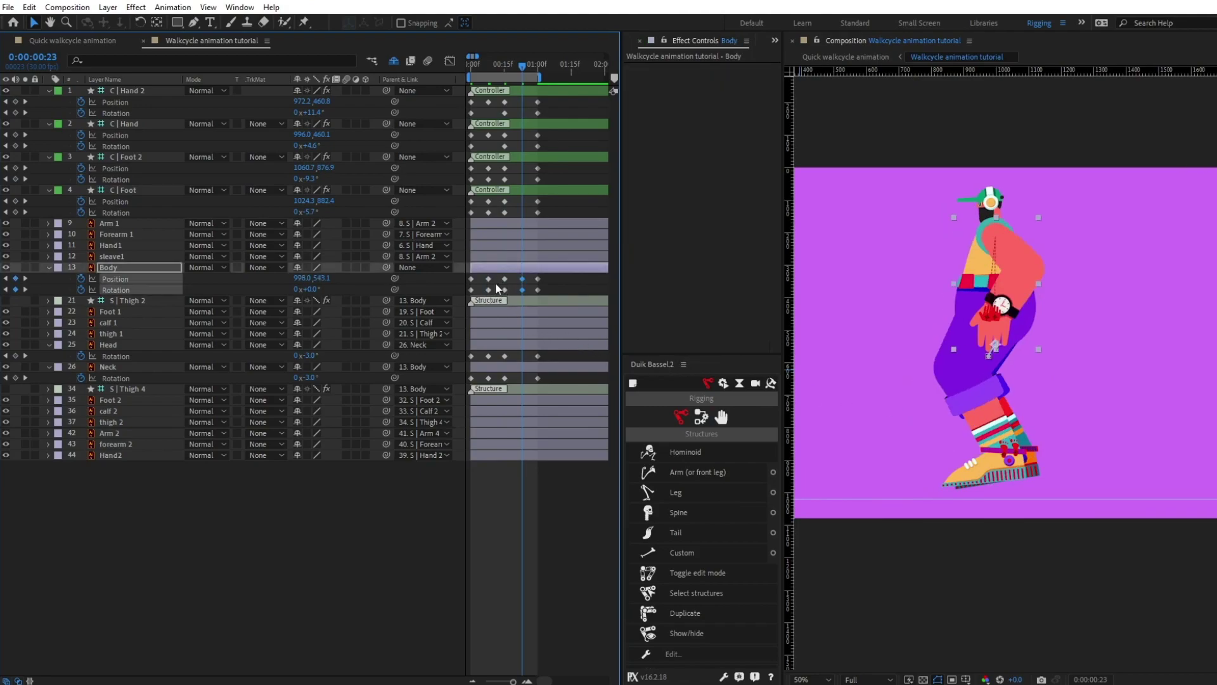
- Copy the Head and Neck rotation keyframes from 0:00:00:08 to 0:00:00:23
drag(495, 355, 483, 387)
key(ctrl+c)
key(ctrl+v)
key(ctrl+c)
key(ctrl+v)
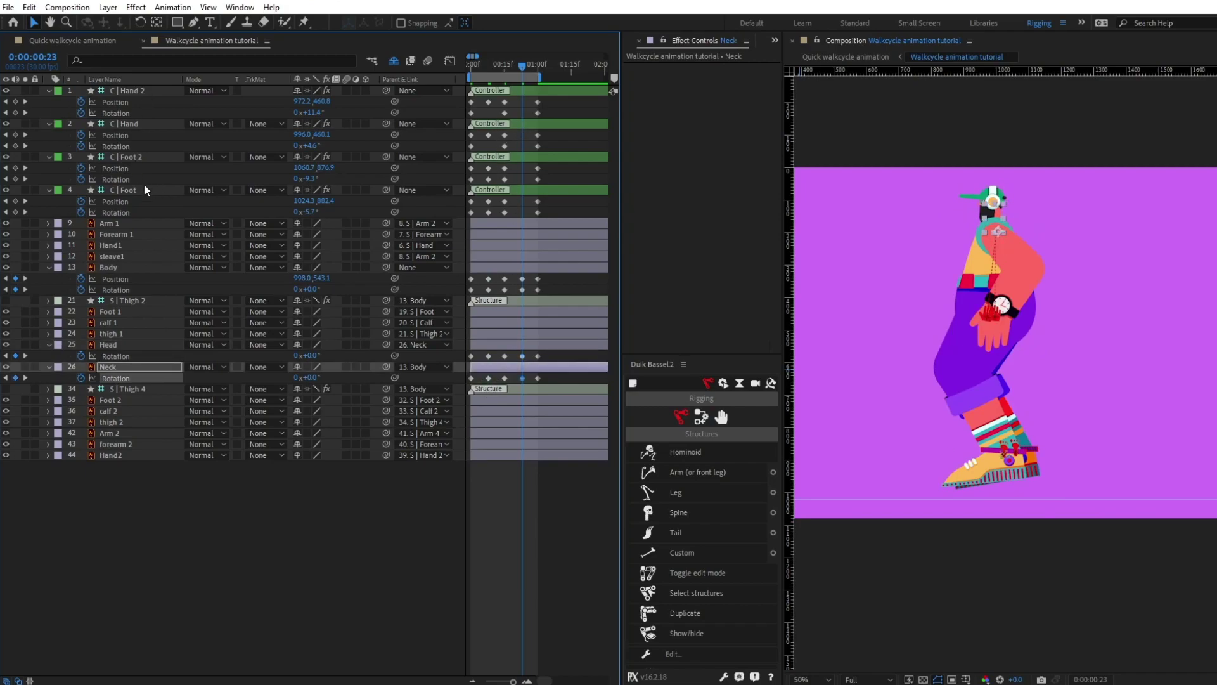
- Swap the feet at 0:00:00:23 by copying the 0:00:00:08 keyframes of C | Foot 2 to C | Foot, and those of C | Foot to C | Foot 2
click(139, 159)
drag(495, 166, 483, 189)
click(528, 189)
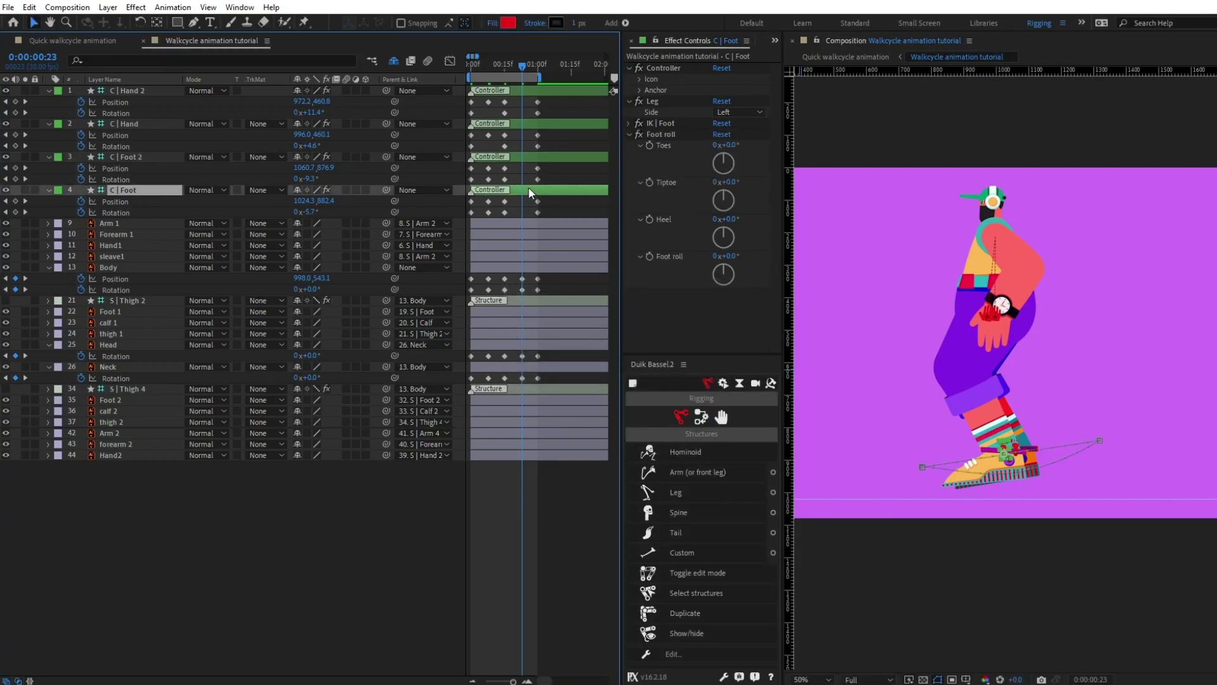
key(ctrl+v)
drag(499, 198, 485, 217)
click(531, 158)
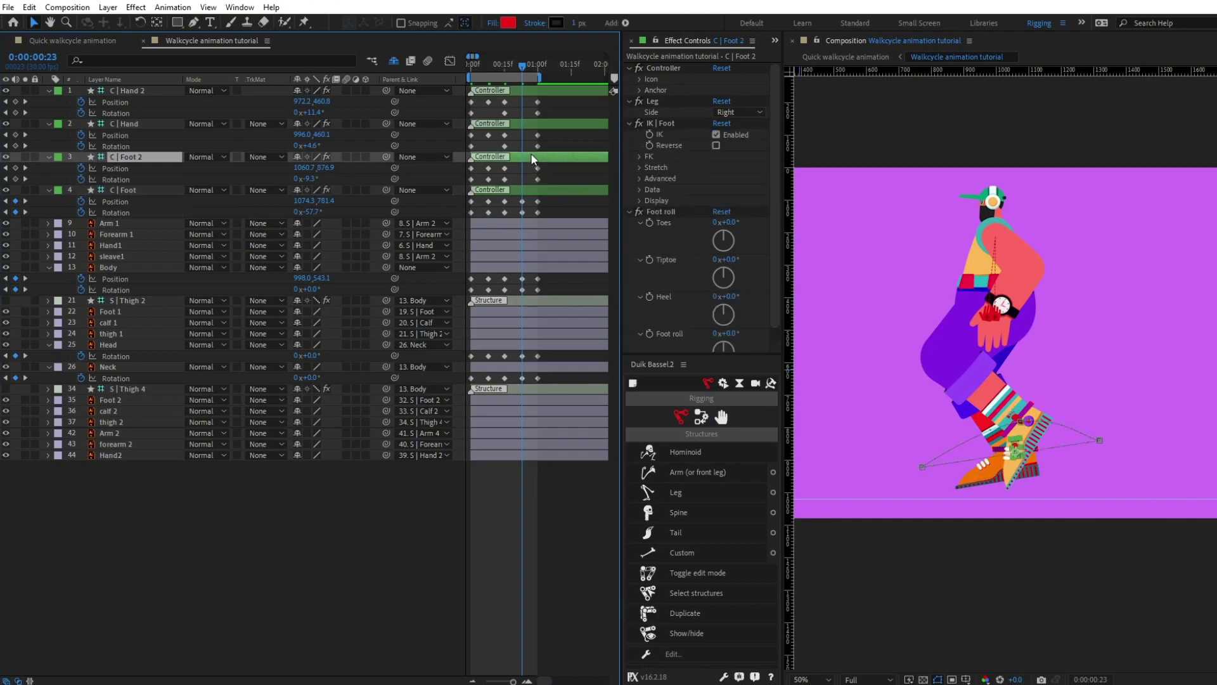
key(ctrl+v)
- Copy the position keyframes of C | Hand 2 and C | Hand from 0:00:00:08 to 0:00:00:23
click(488, 101)
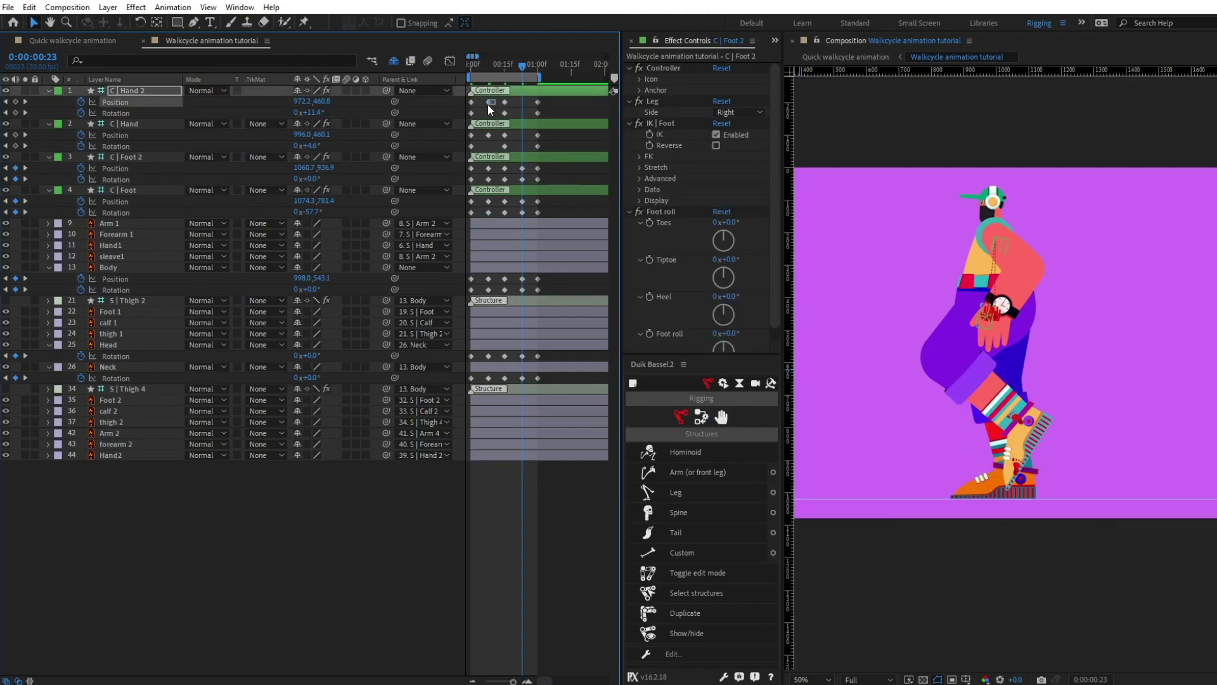
key(ctrl+v)
click(488, 135)
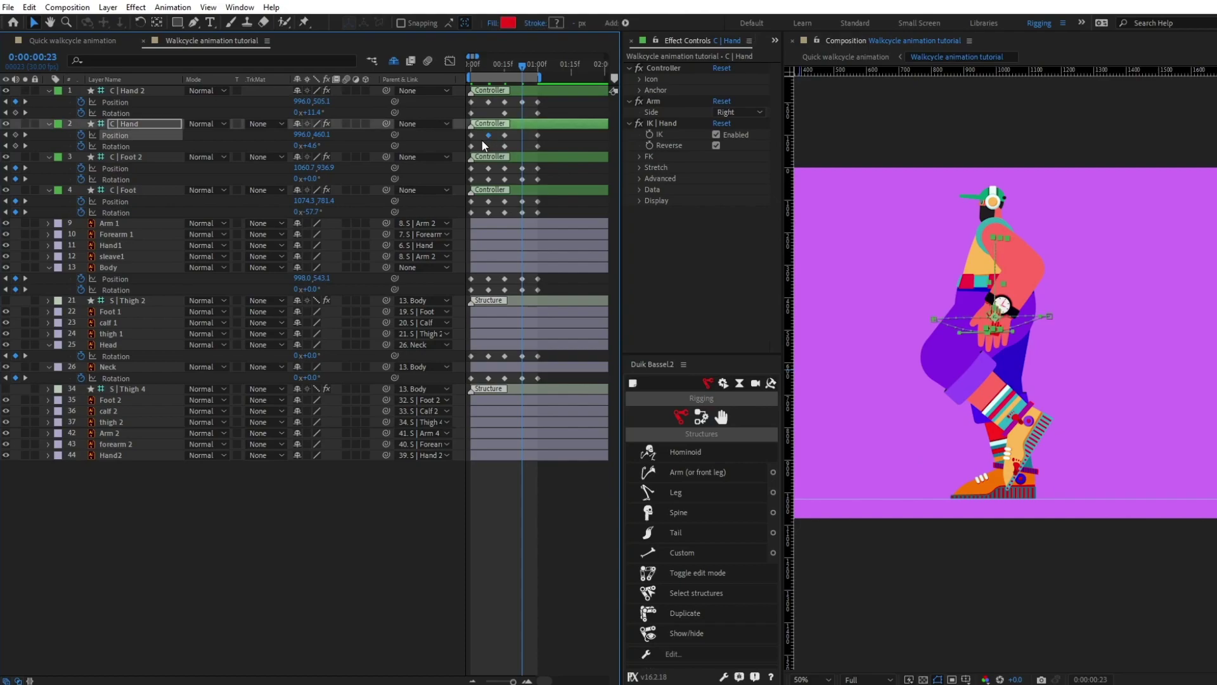
- Reshape C | Hand 2's motion path at the passing-pose position keyframes into a smooth arc using the curve handles
scroll(1025, 369, up, 4)
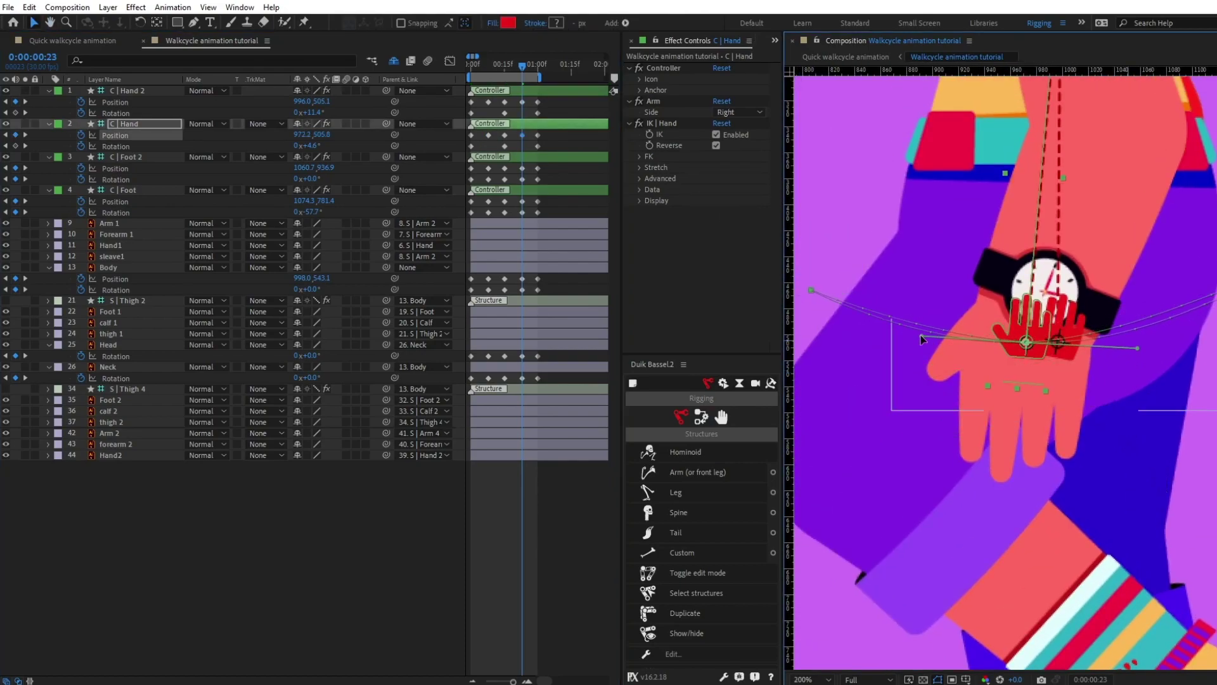
click(515, 100)
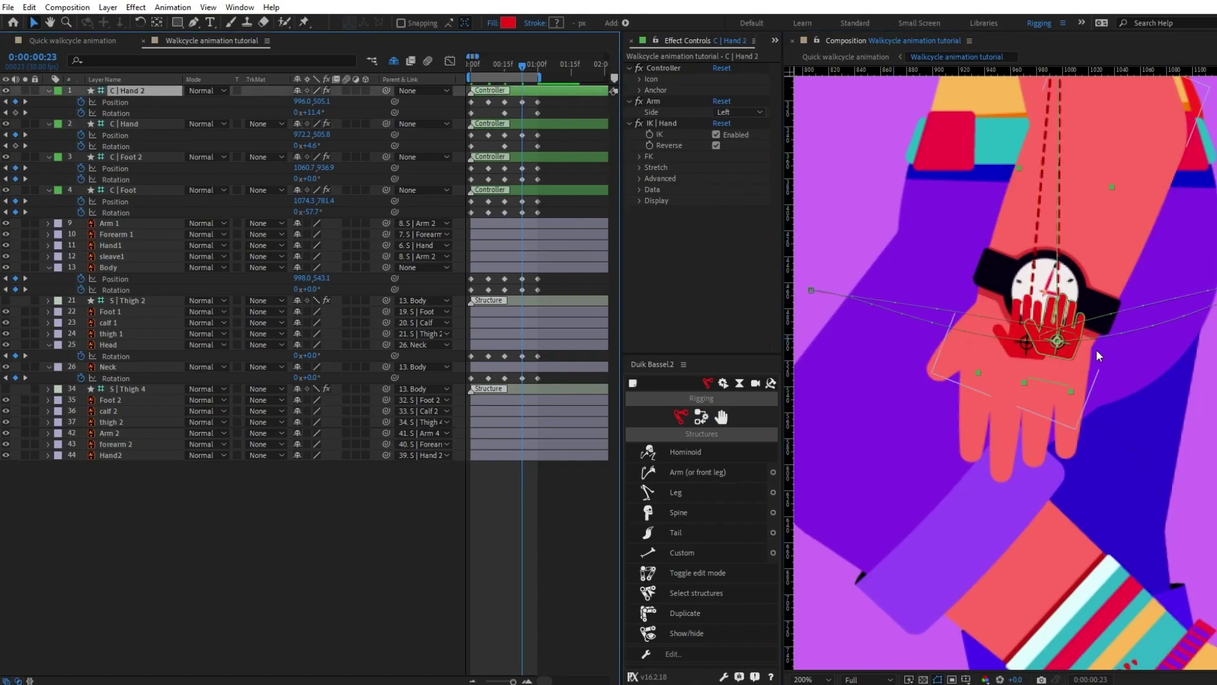
scroll(850, 281, down, 2)
scroll(952, 297, up, 1)
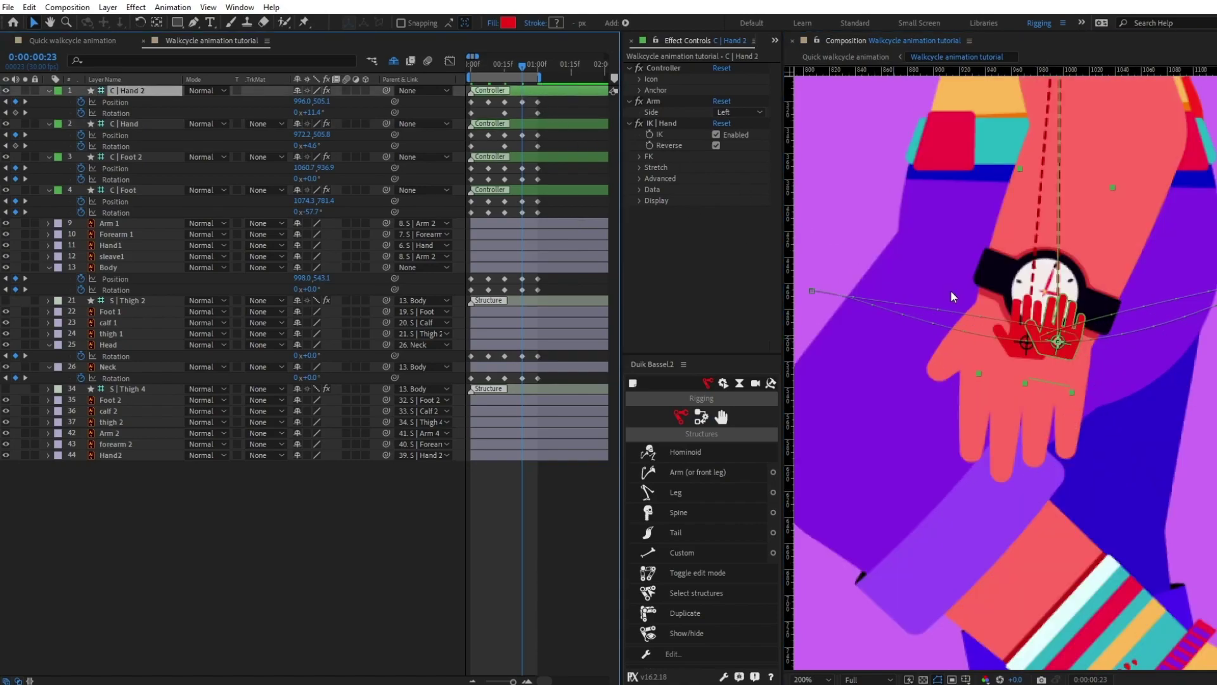
click(1057, 343)
drag(1168, 336, 1029, 301)
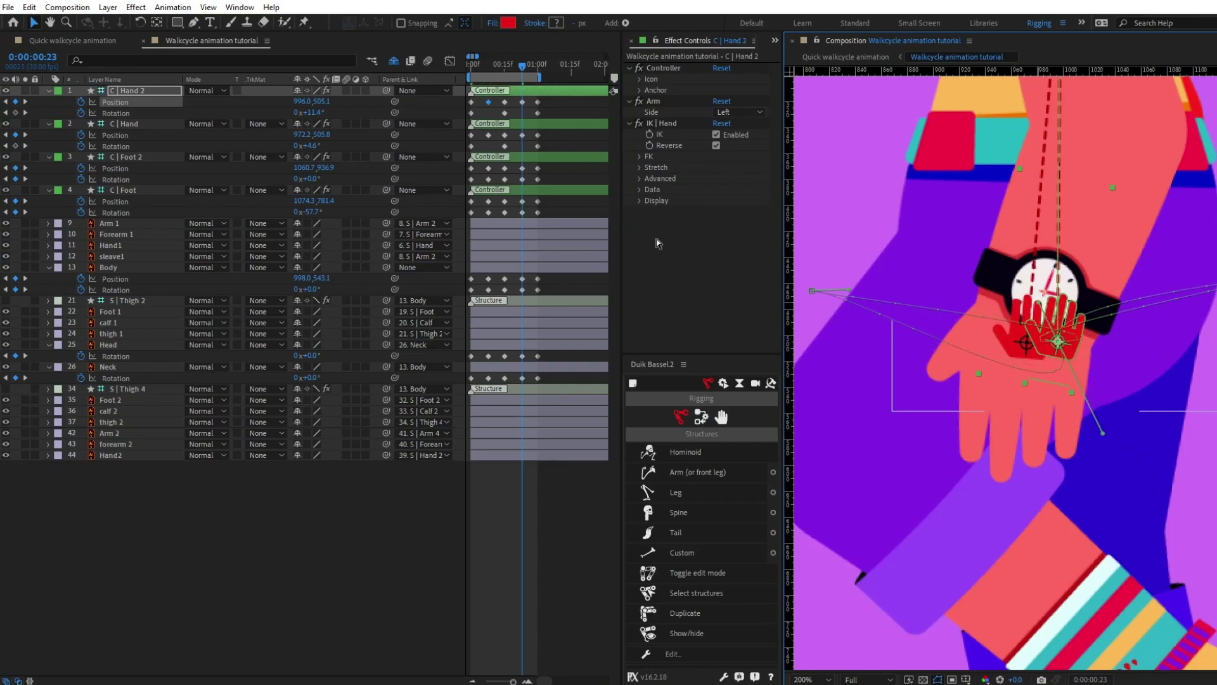
click(522, 102)
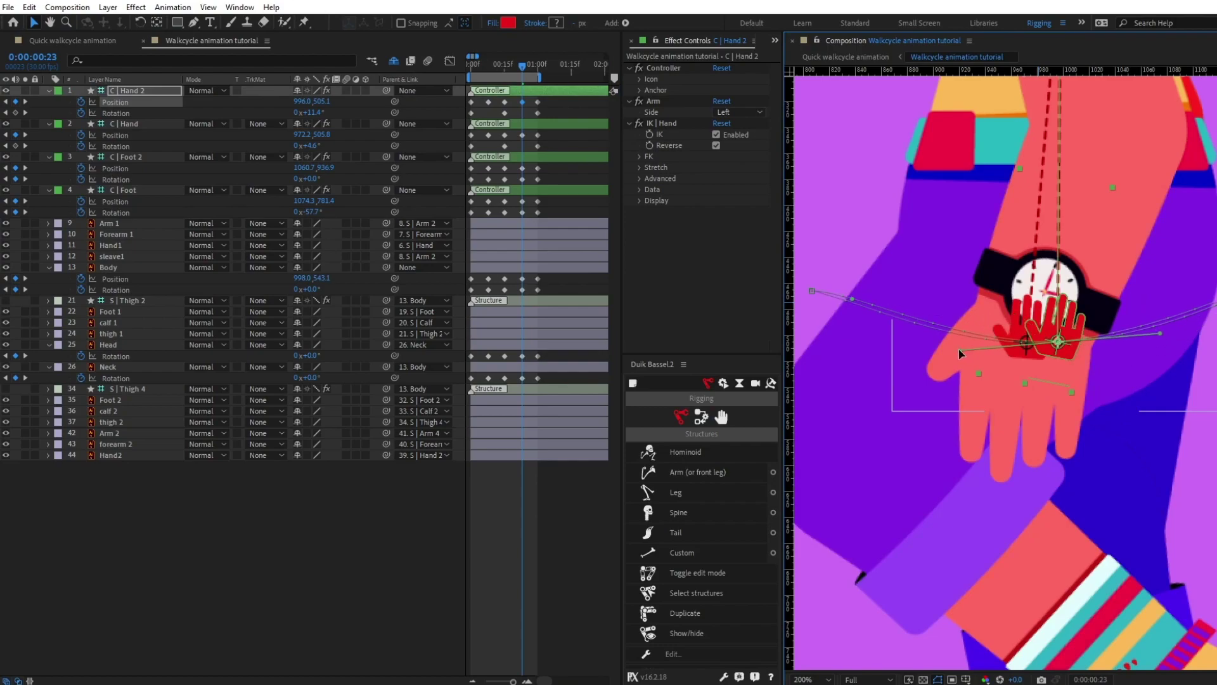
scroll(960, 350, down, 2)
scroll(960, 350, up, 1)
drag(959, 350, 858, 211)
- Plant the C | Foot controller flat on the ground line at 0:00:00:03 by setting its rotation to 0° and lowering it slightly
click(534, 125)
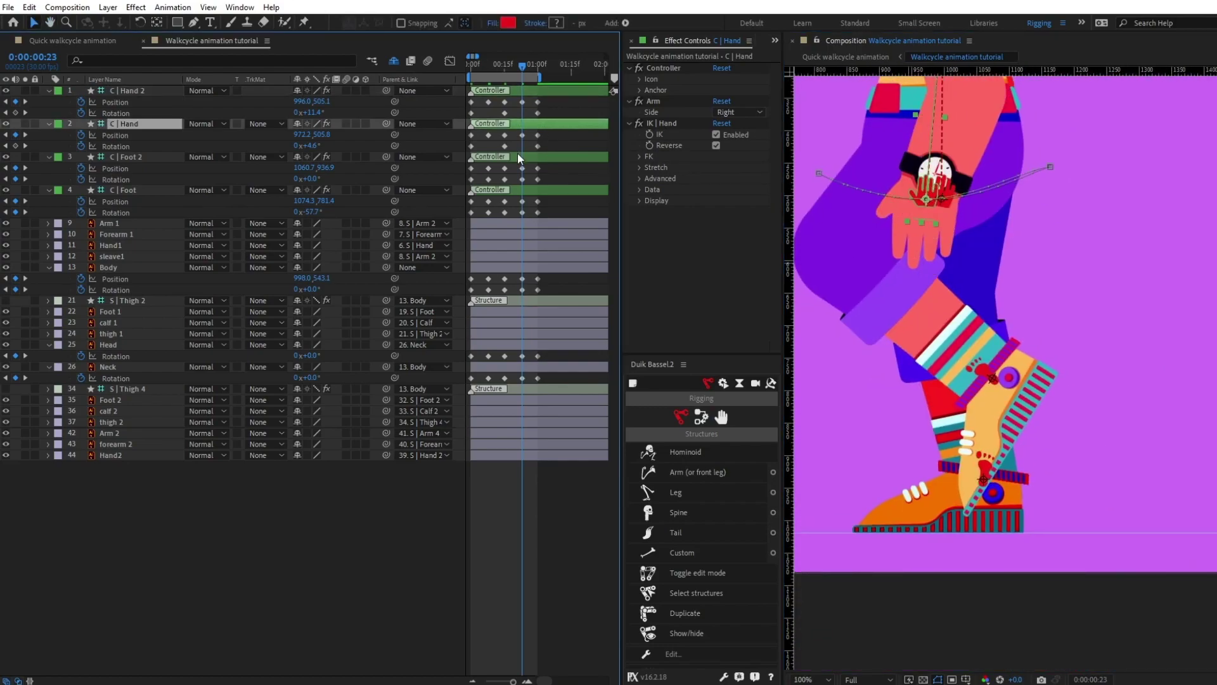
click(517, 155)
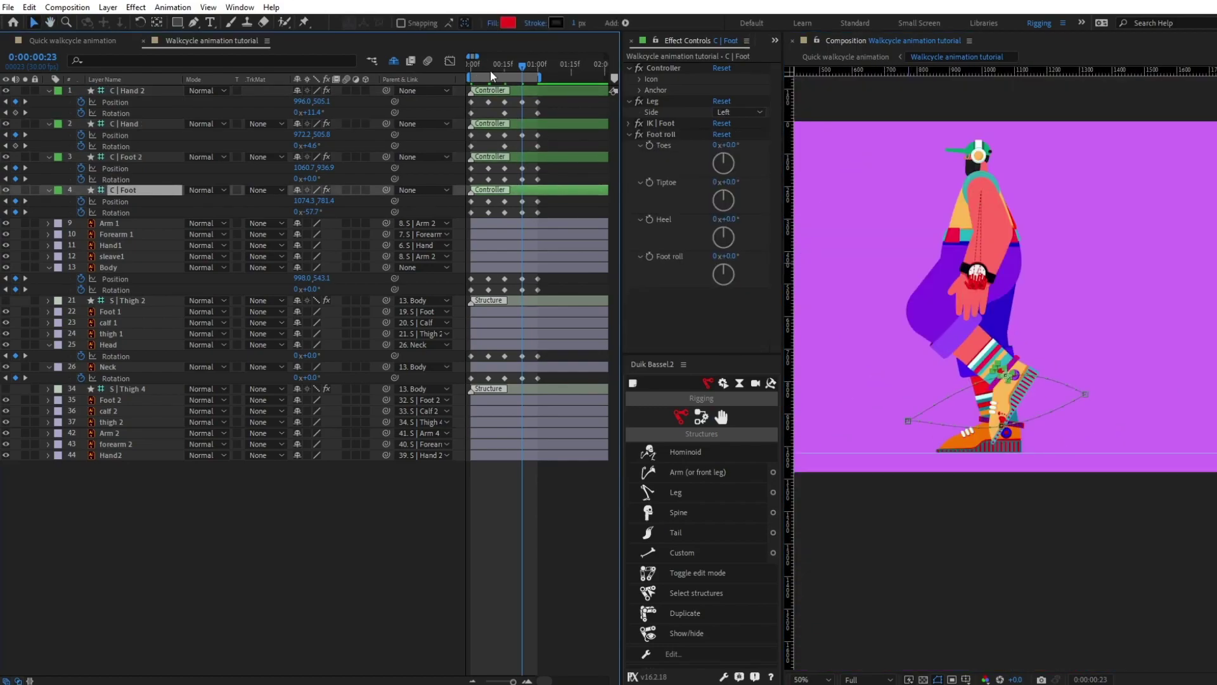
drag(491, 69, 462, 67)
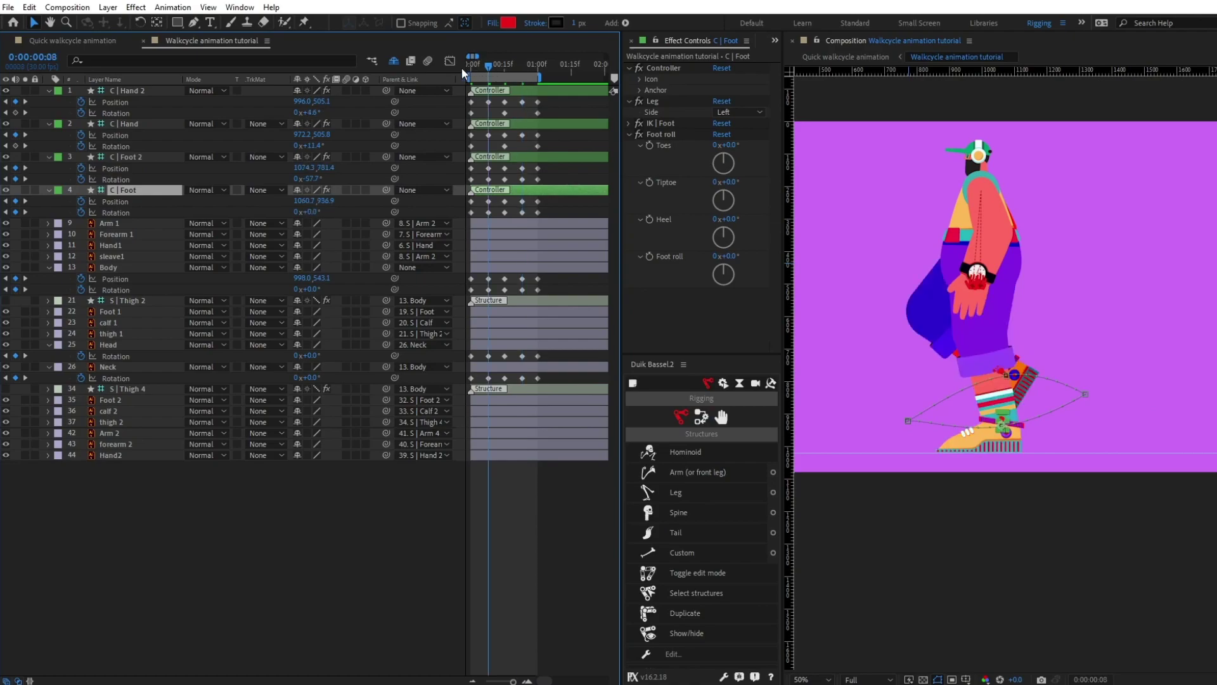
key(Page_Down)
key(Page_Down)
key(Page_Down)
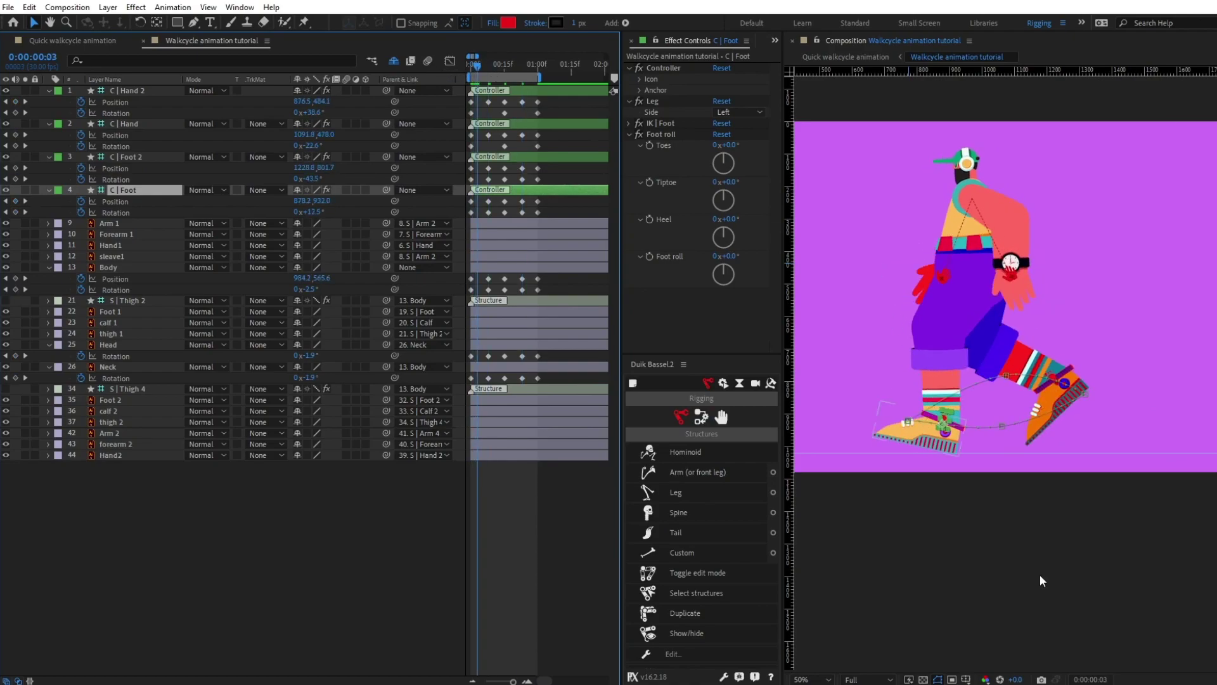
scroll(1046, 494, up, 2)
drag(875, 469, 971, 451)
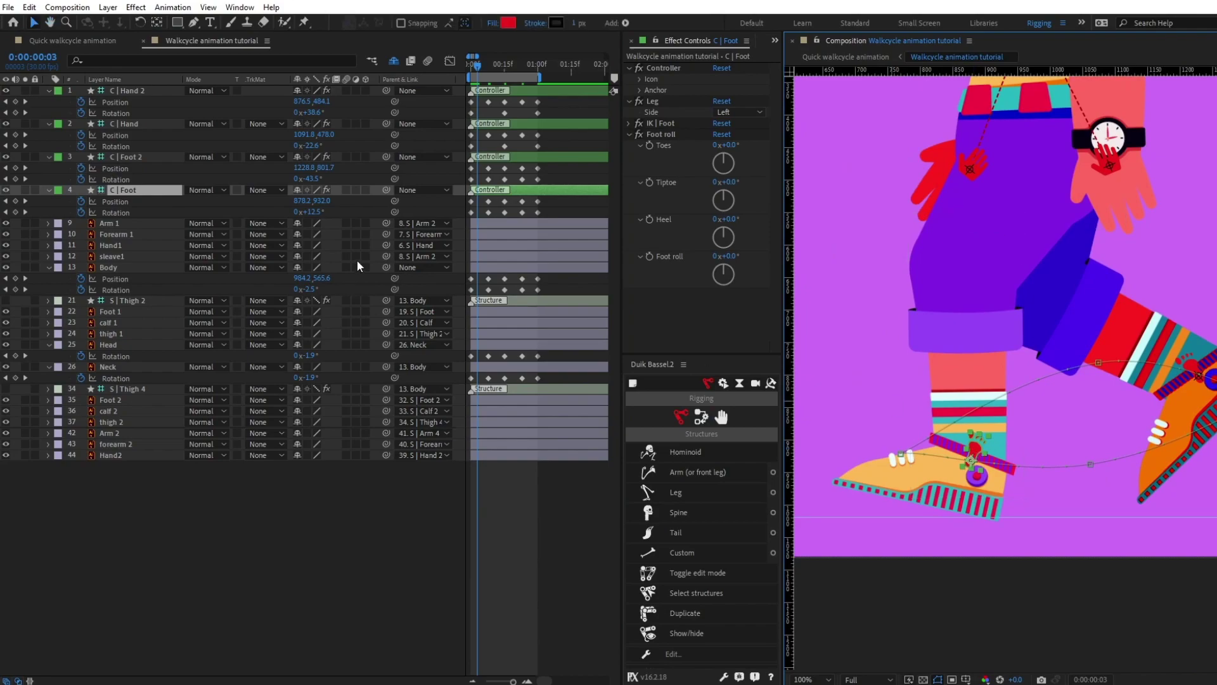
click(312, 211)
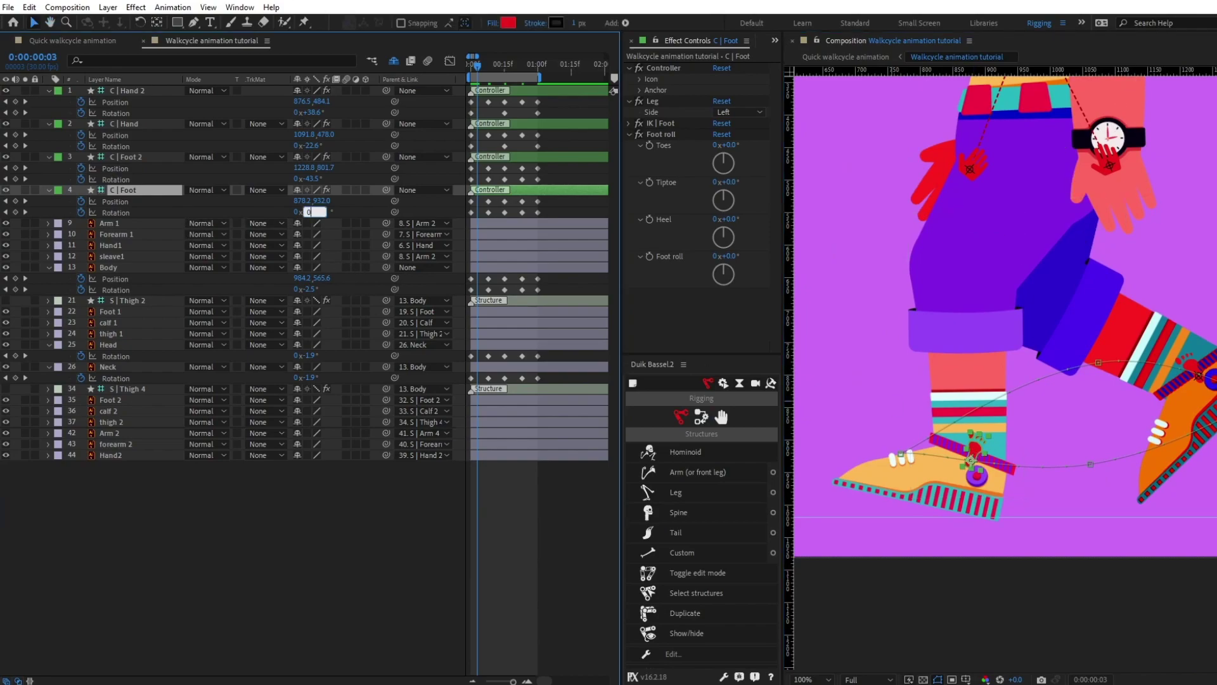
key(Return)
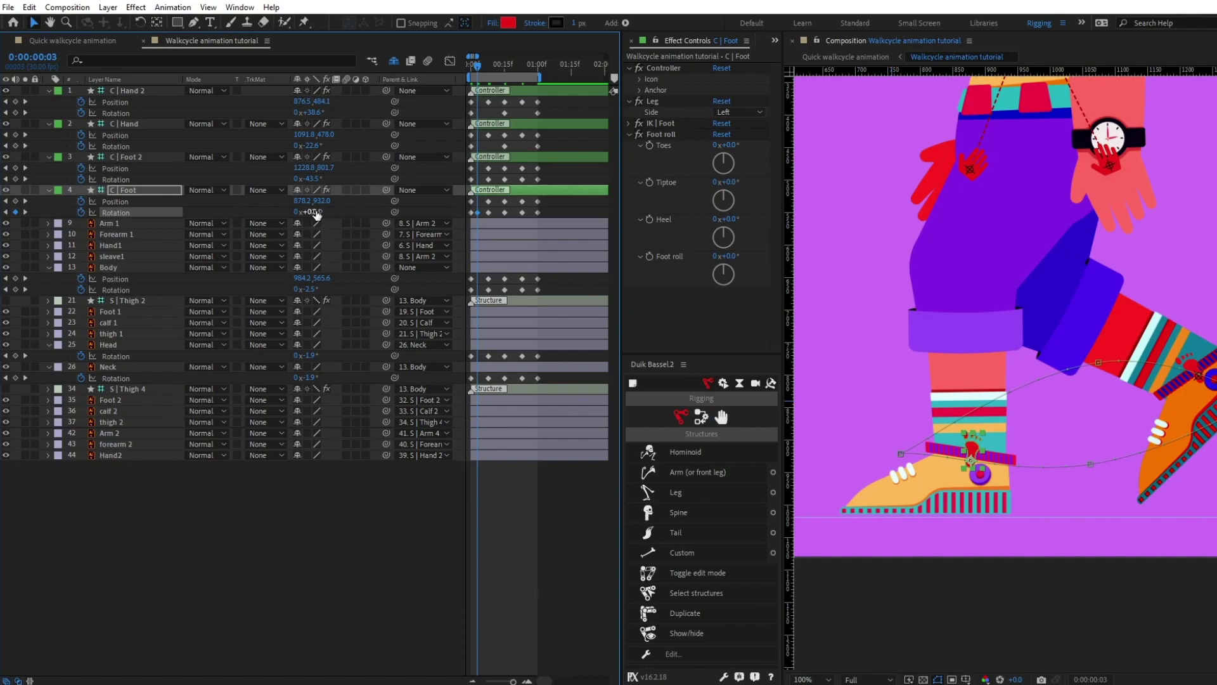
key(Down)
key(Down)
key(Down)
key(Down)
key(Down)
key(equal)
- Raise the C | Foot controller to a Y position of 938.2 at 0:00:00:06 so the sole meets the ground line
key(Page_Down)
key(Page_Down)
key(Page_Down)
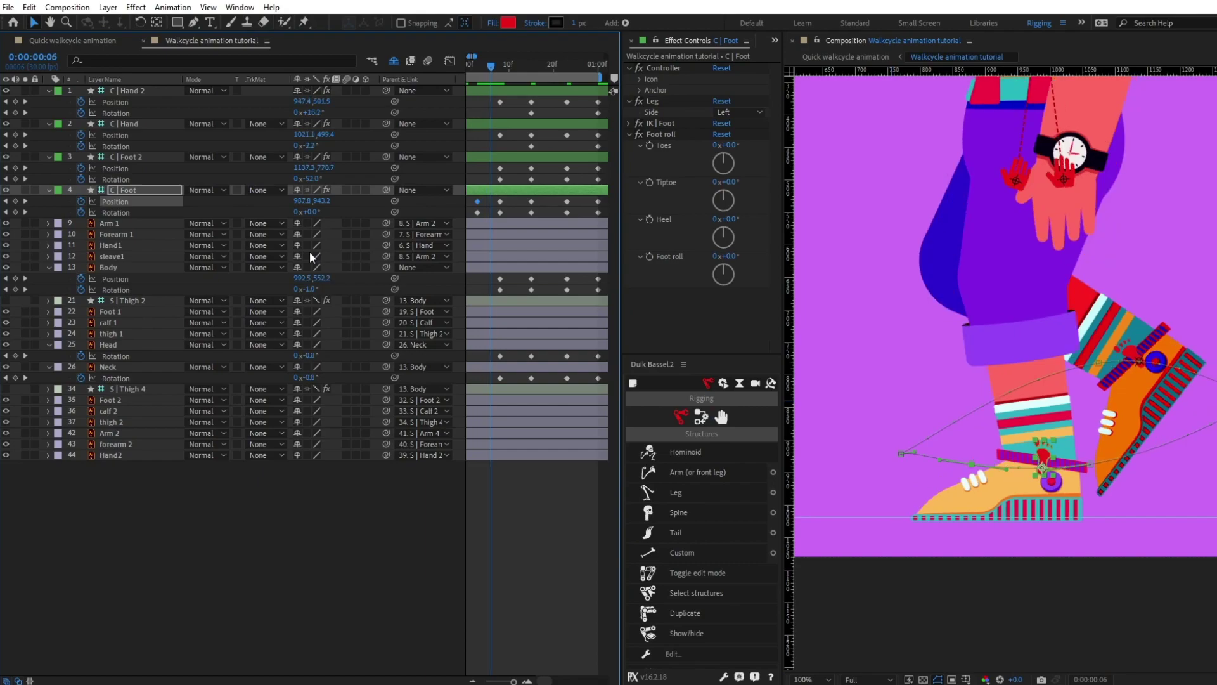
key(Up)
key(Up)
key(Up)
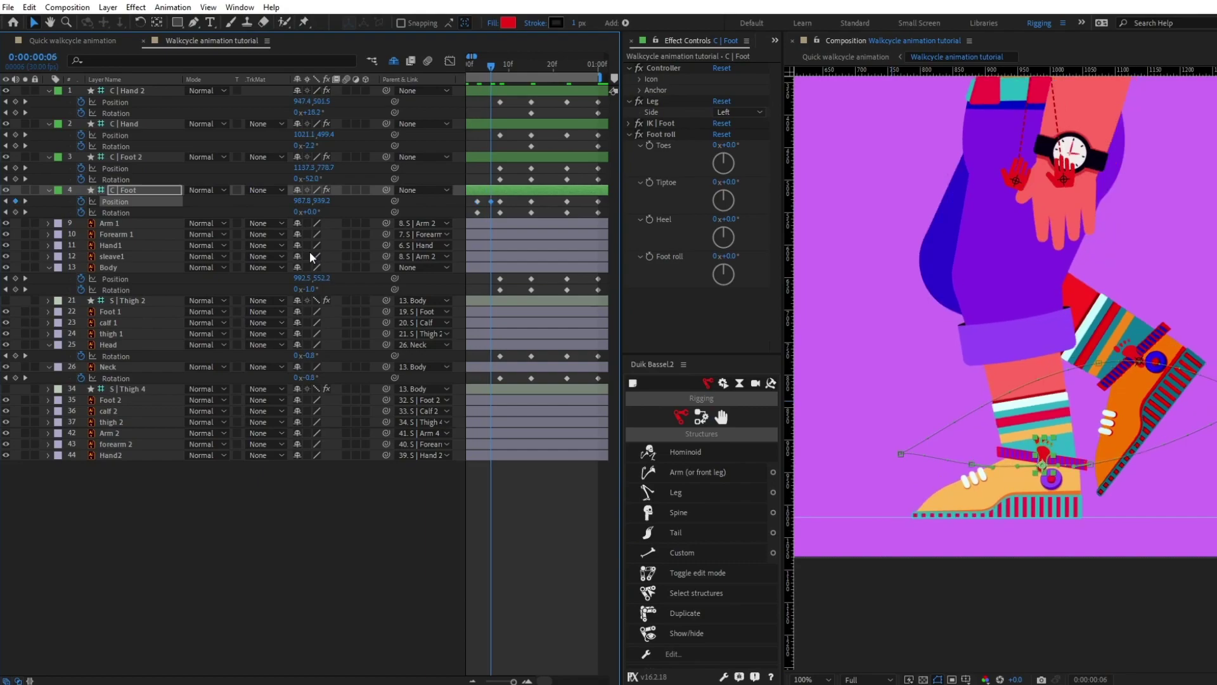
- Try to plant C | Foot flat on the ground at 0:00:00:12 with rotation 0° and a Y position of 936.2
key(Page_Down)
key(Page_Down)
key(Page_Down)
key(Page_Down)
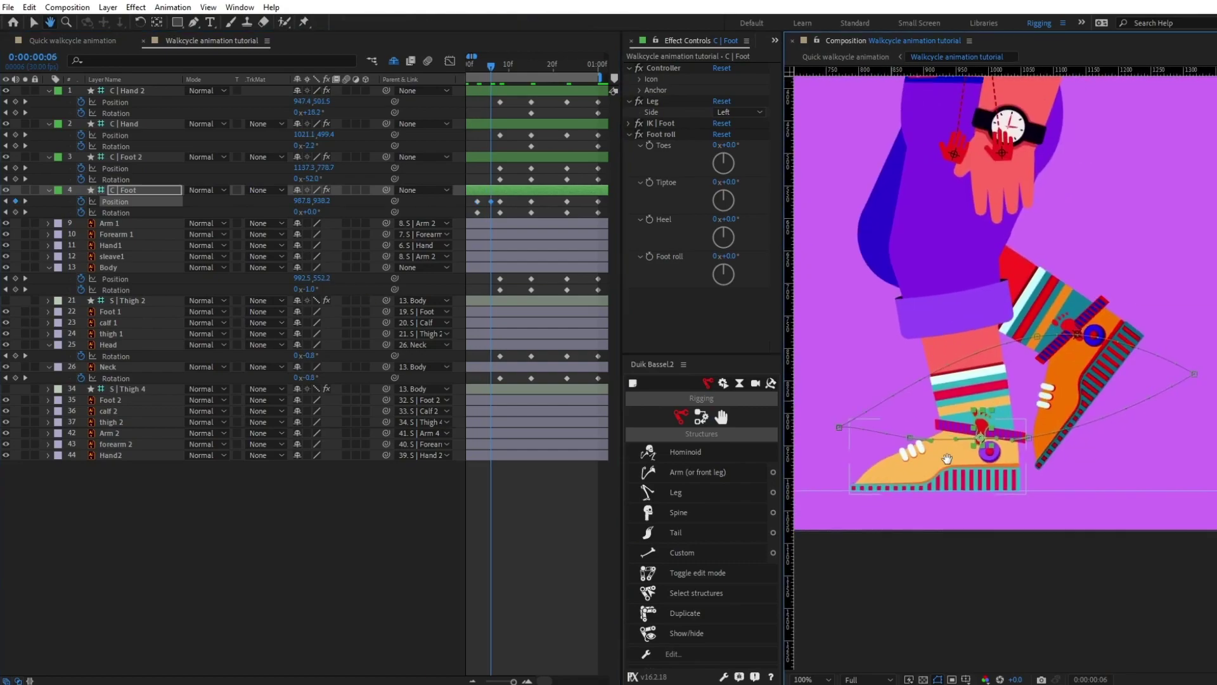
key(Page_Down)
key(Page_Down)
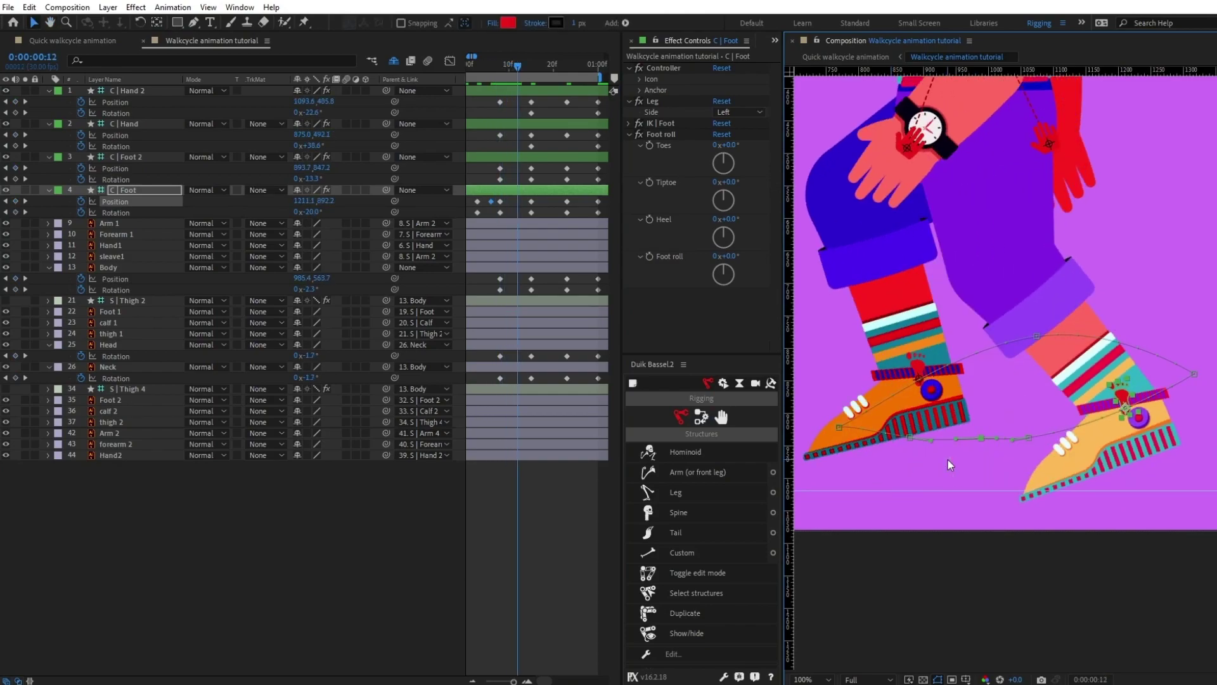
click(312, 213)
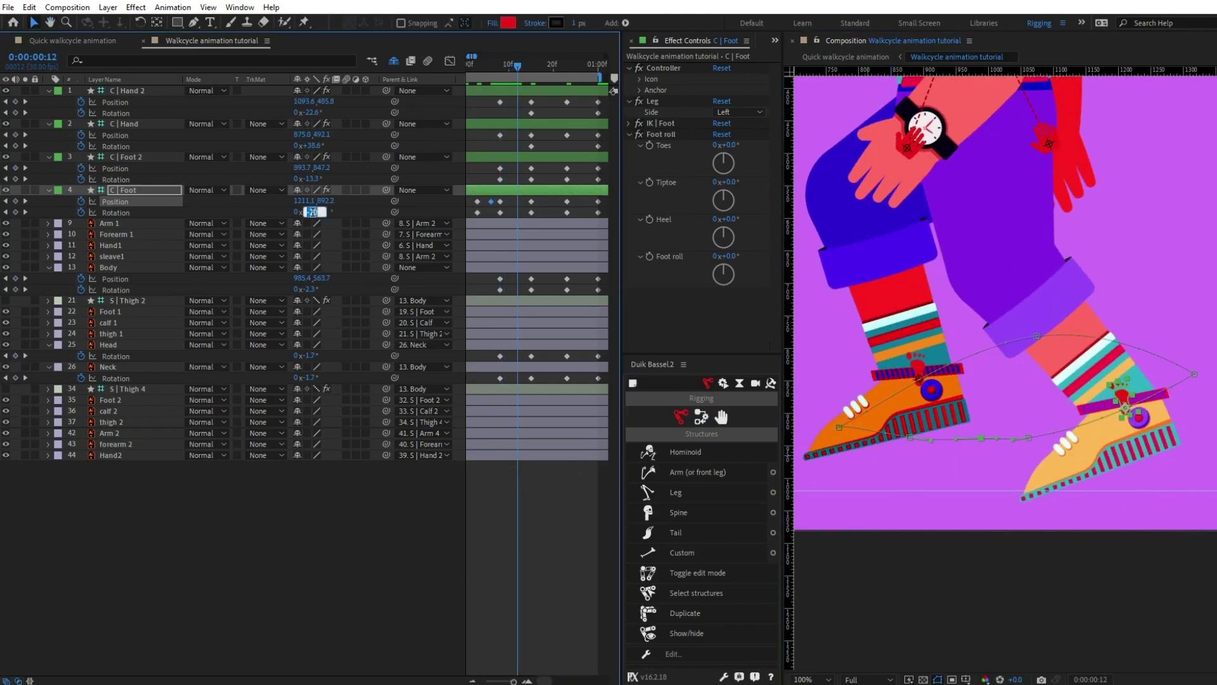
text(0)
key(Return)
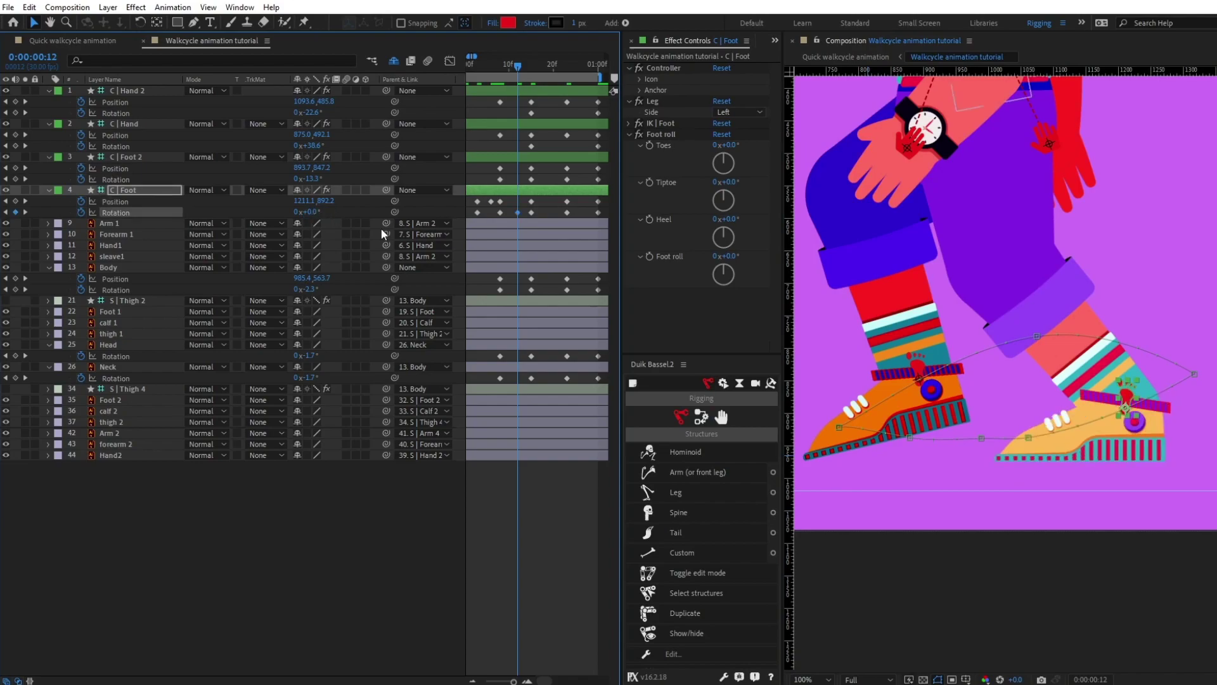
key(Down)
key(Down)
key(Down)
key(Down)
key(Down)
key(Down)
key(Down)
key(Down)
key(Down)
key(Down)
key(Down)
key(Down)
key(Down)
key(Down)
key(Down)
key(Down)
key(Down)
key(Down)
key(Down)
key(Down)
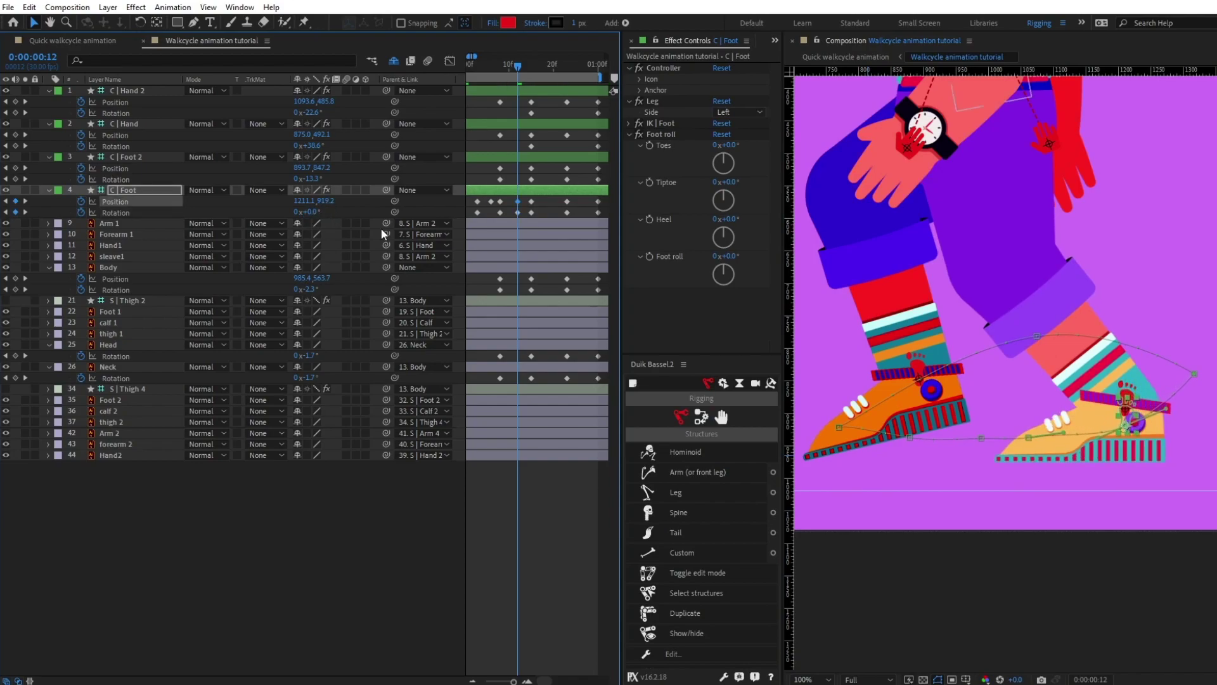
key(shift+Down)
key(Down)
key(Down)
key(Down)
key(Down)
key(Down)
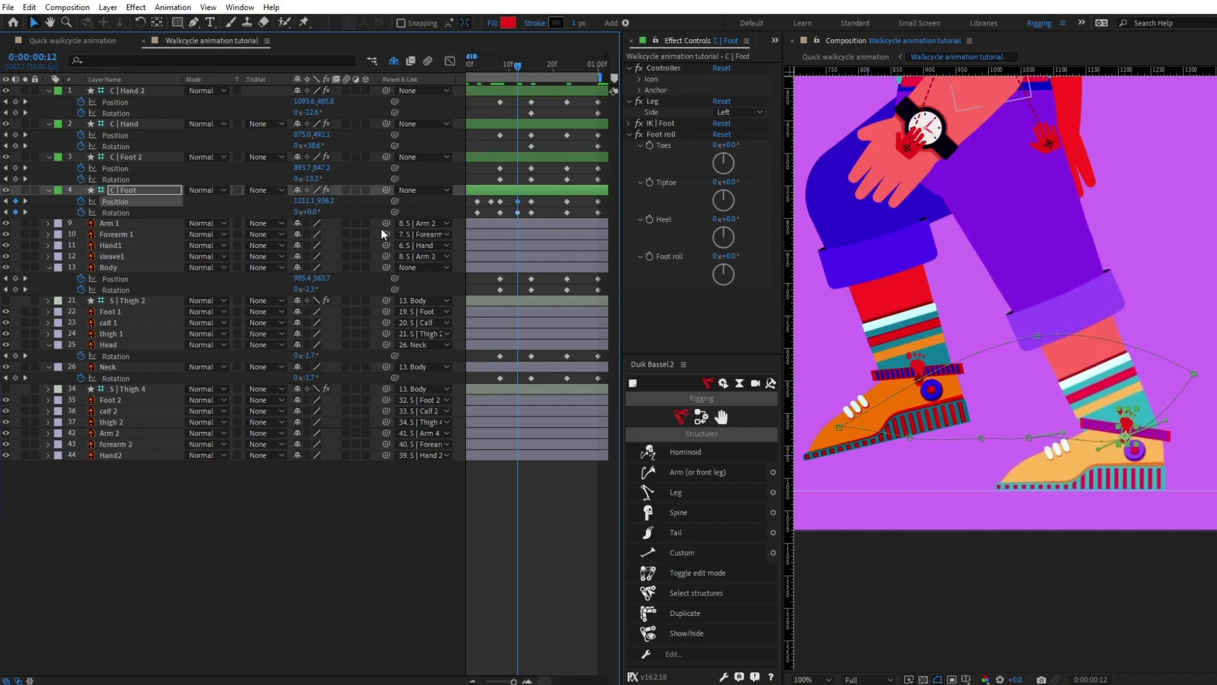
- Tilt C | Foot toe-down at 0:00:00:12 and raise it to a Y position of 910.2 so the toe touches the ground line
drag(307, 212, 309, 214)
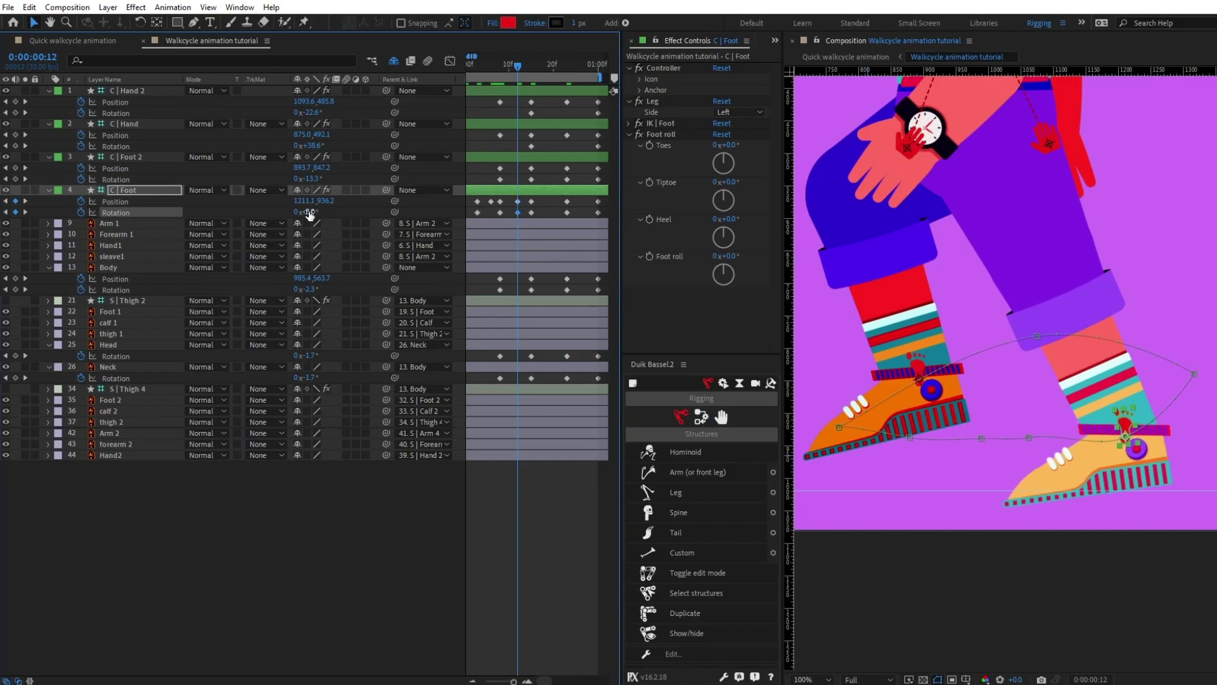
key(shift+Up)
key(shift+Up)
key(Up)
key(Up)
key(Up)
key(Up)
key(Up)
key(Up)
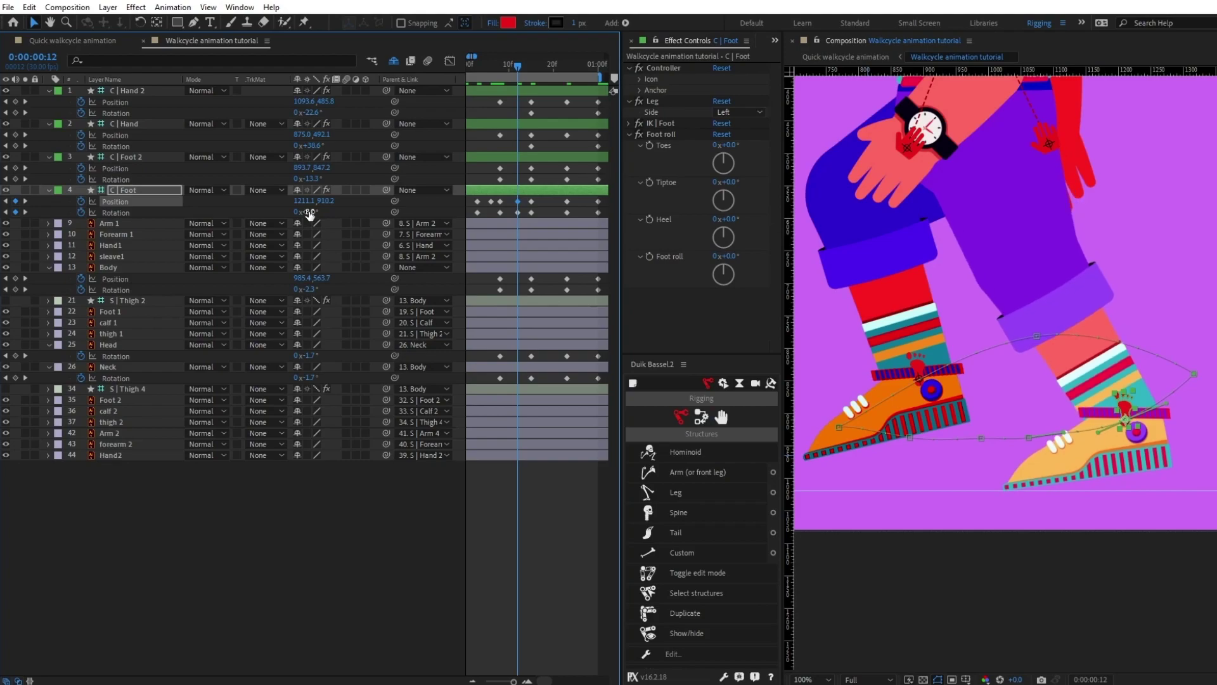
- Set C | Foot's rotation to 0° at 0:00:00:10 and lower it until the sole rests on the ground line
key(Page_Up)
key(Page_Up)
text(0)
key(Return)
key(Down)
key(Down)
key(Down)
key(Down)
key(Down)
key(Down)
key(Down)
key(Down)
key(Down)
- Key C | Foot's position at 0:00:00:13 and 0:00:00:14 so the toe stays on the ground line up to the contact pose
key(Page_Down)
key(Page_Down)
key(Page_Down)
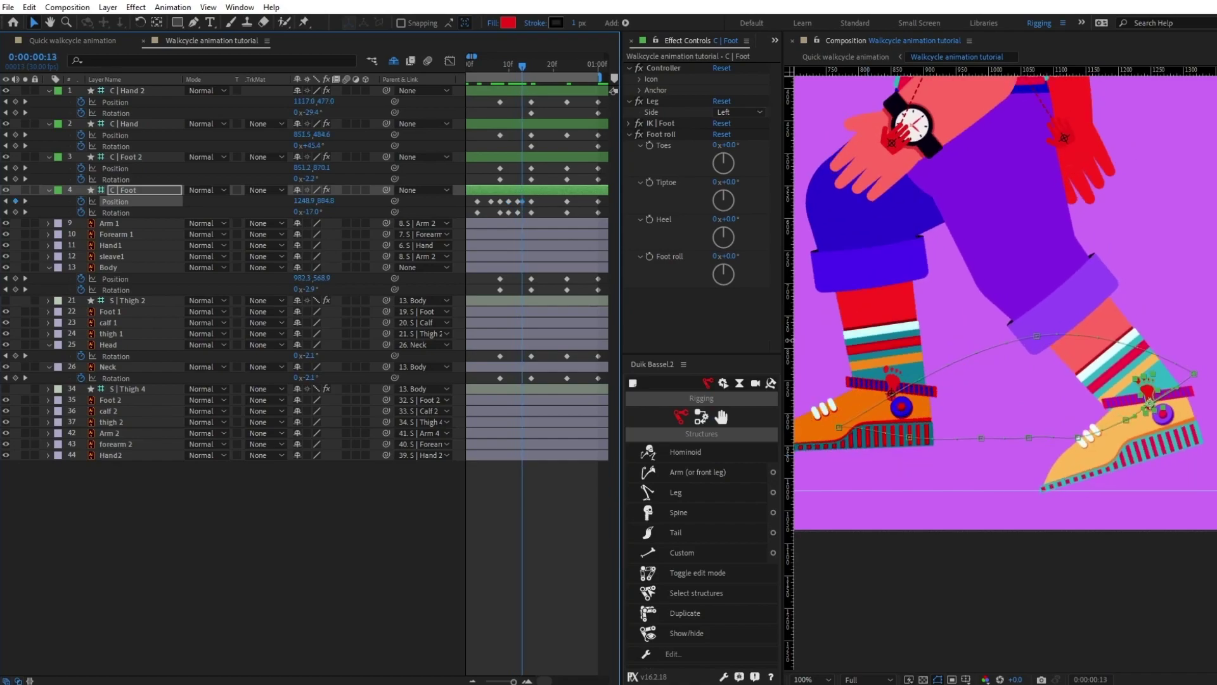
key(Page_Down)
key(Page_Down)
drag(1044, 418, 1095, 439)
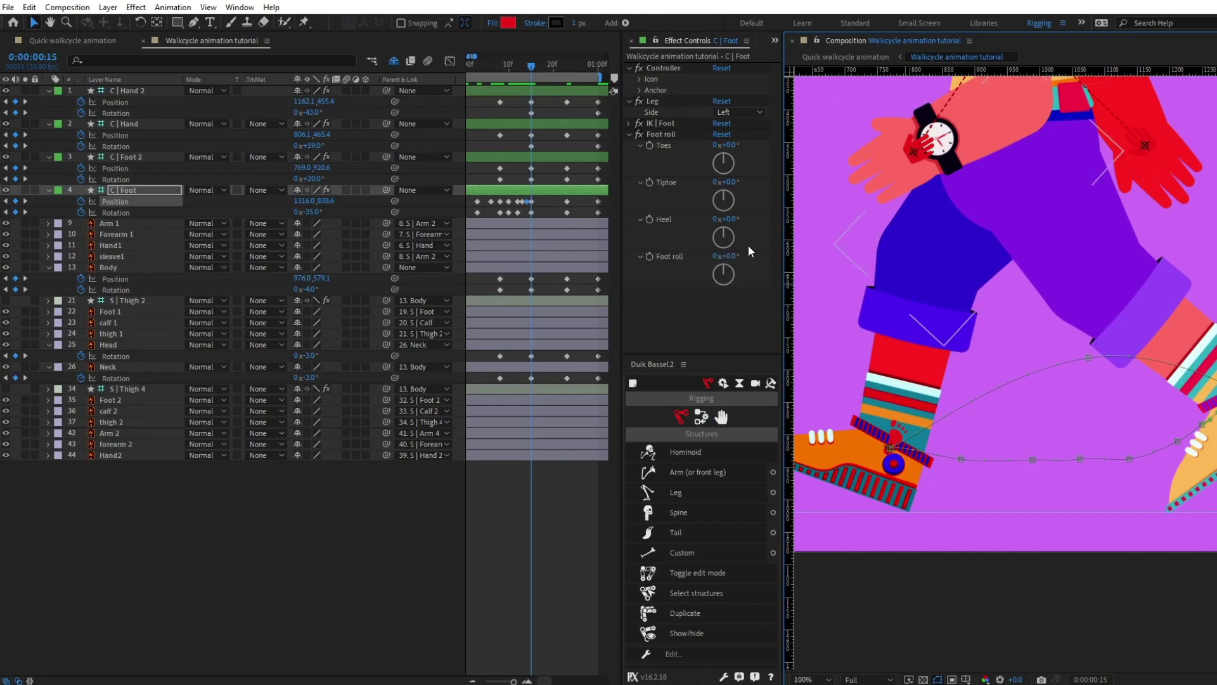
scroll(1078, 314, down, 2)
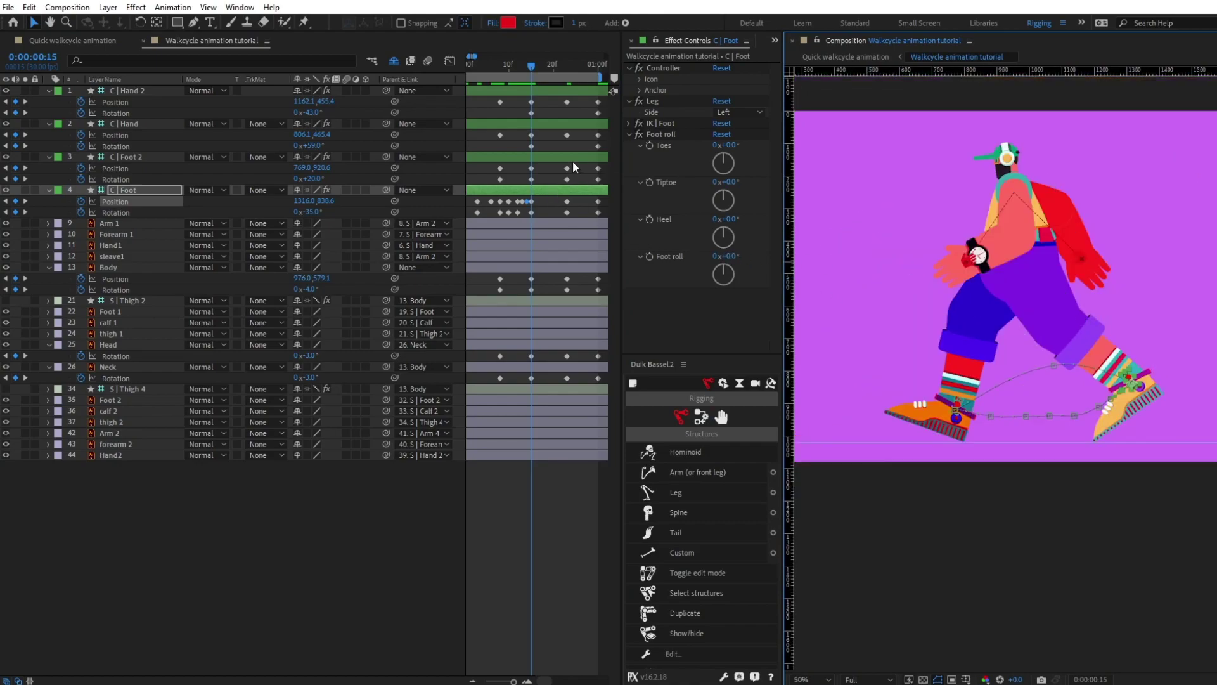
- Raise C | Foot 2 to a Y position of 923.9 at 0:00:00:16 so the heel rests on the ground line
click(548, 164)
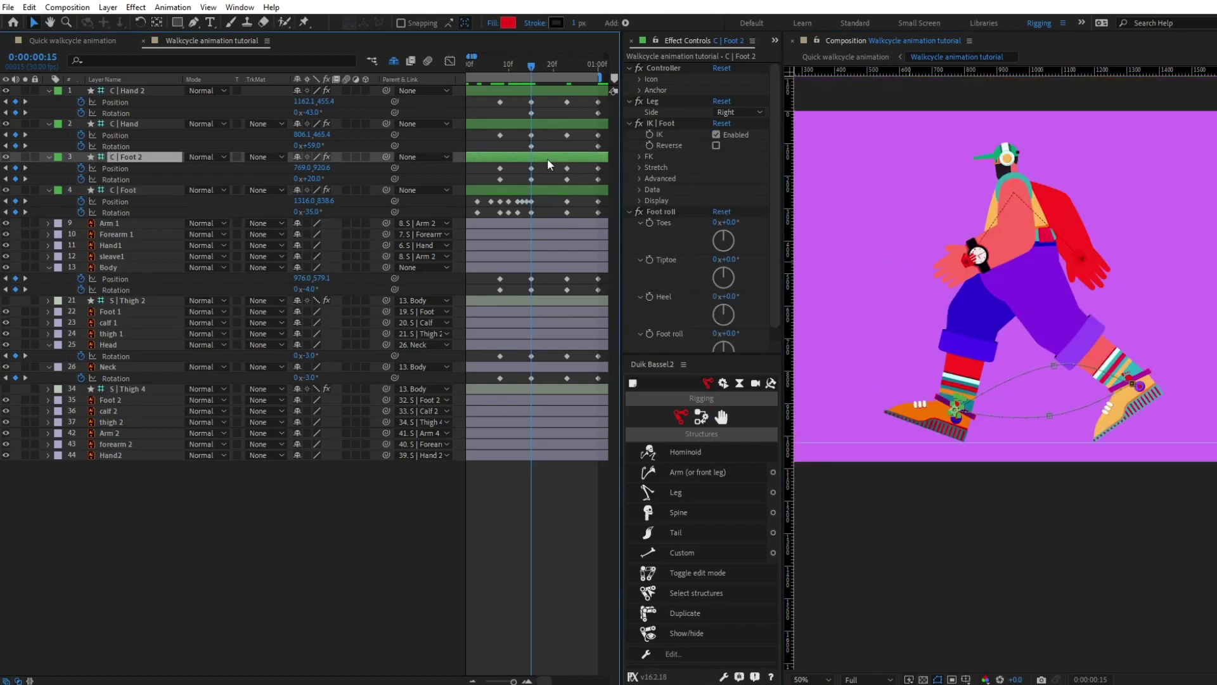
key(Page_Down)
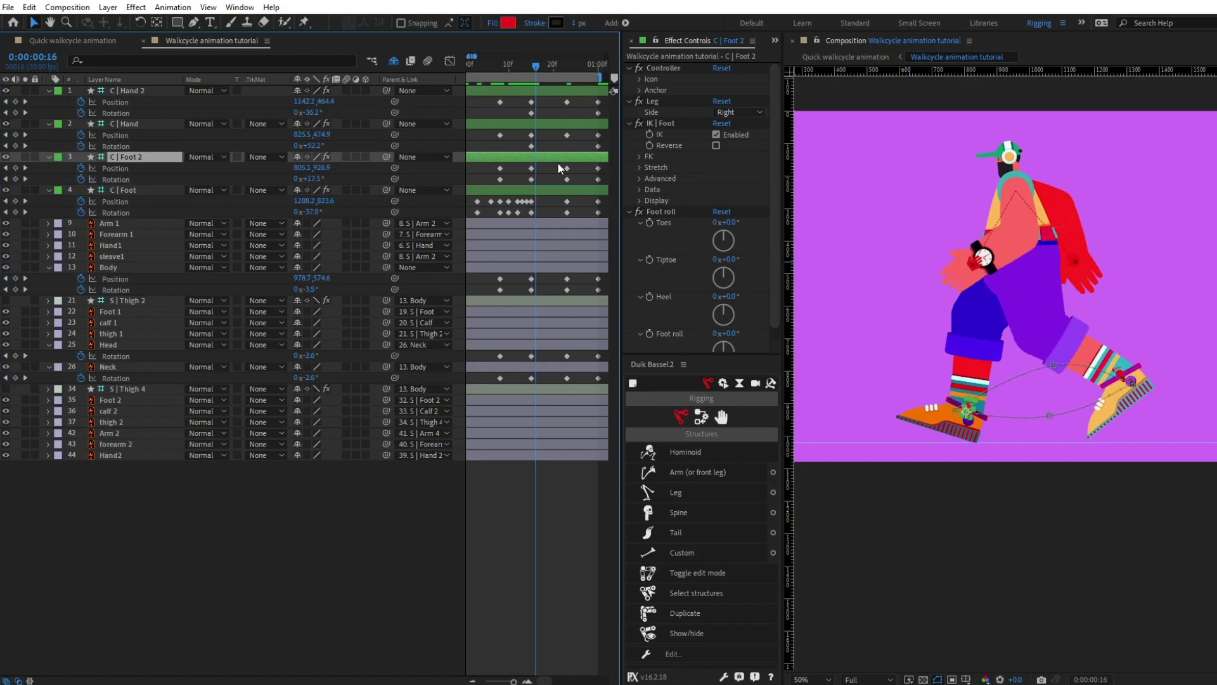
key(period)
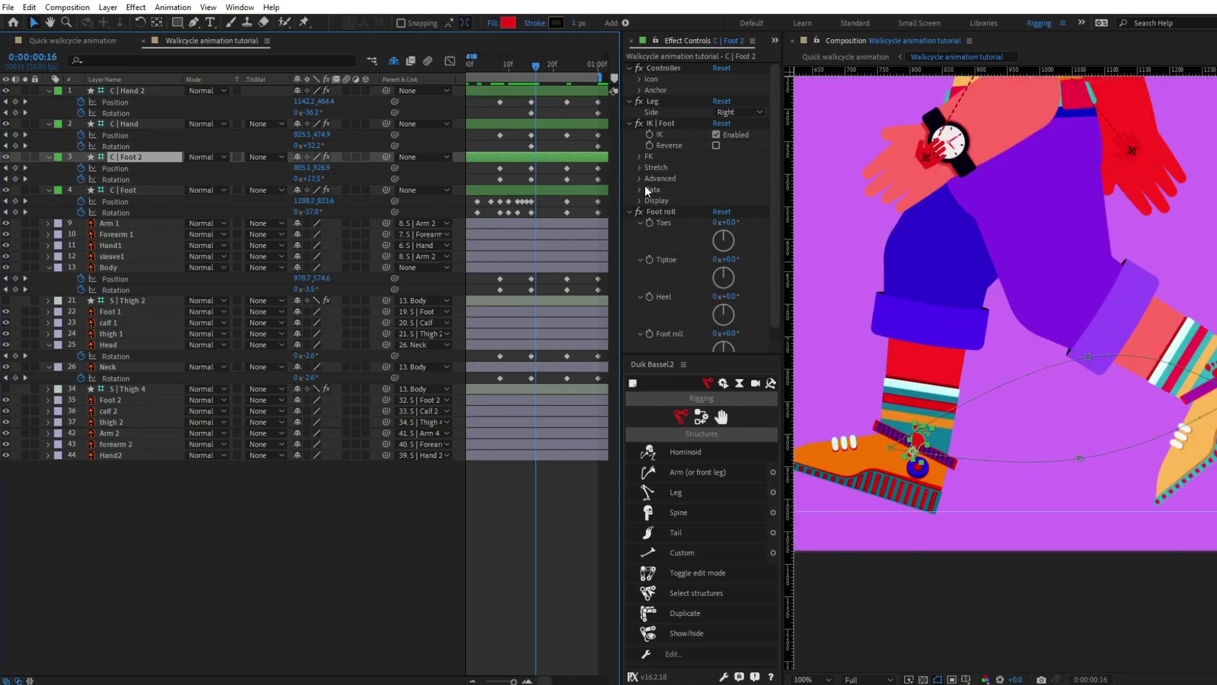
key(Up)
key(Up)
key(Up)
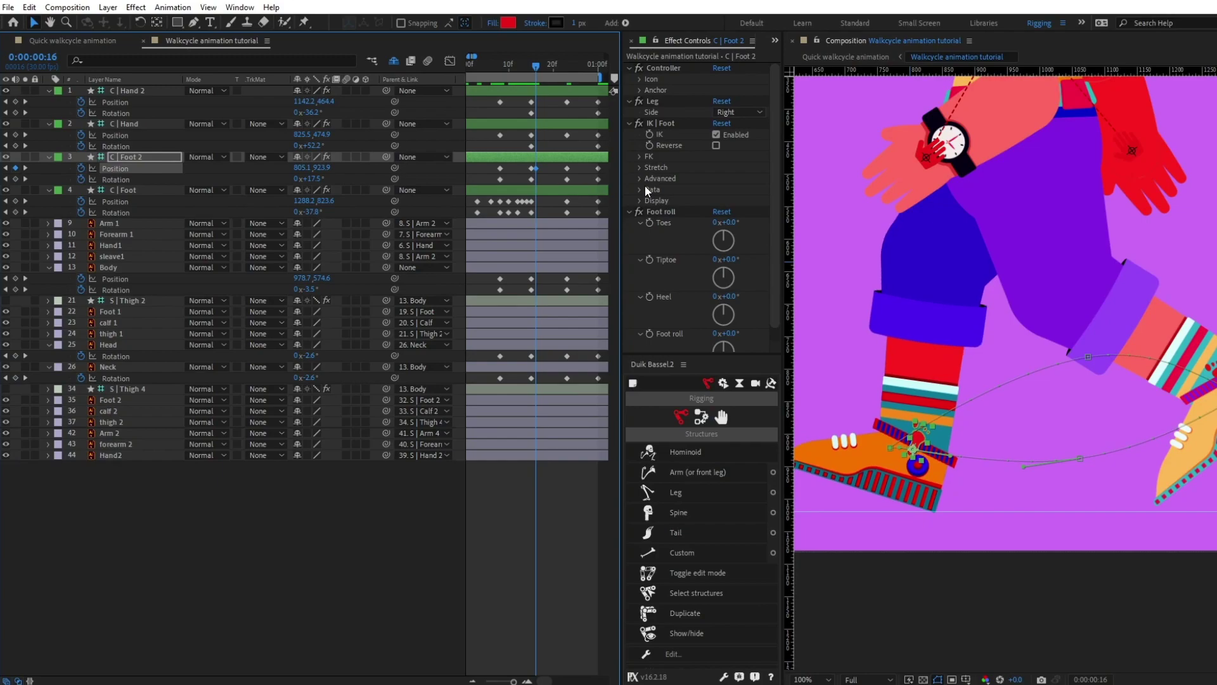
- Lay C | Foot 2 flat on the ground line at 0:00:00:18 with a rotation of 0°
key(Page_Down)
key(Page_Down)
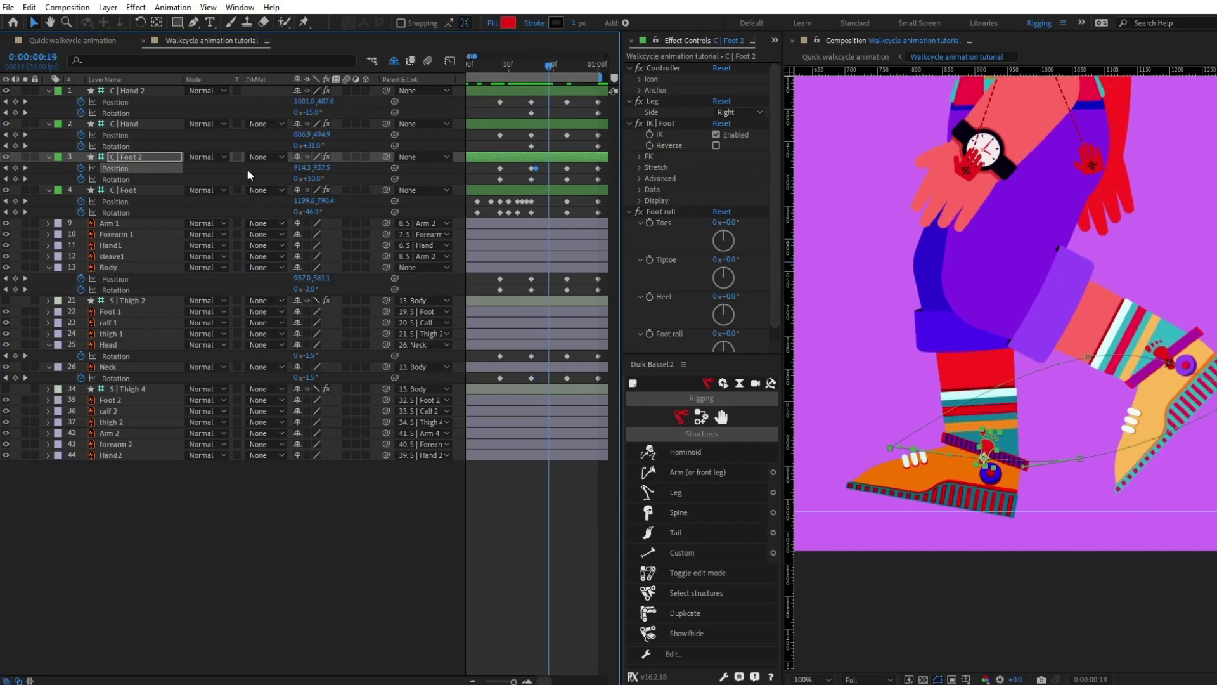
key(Return)
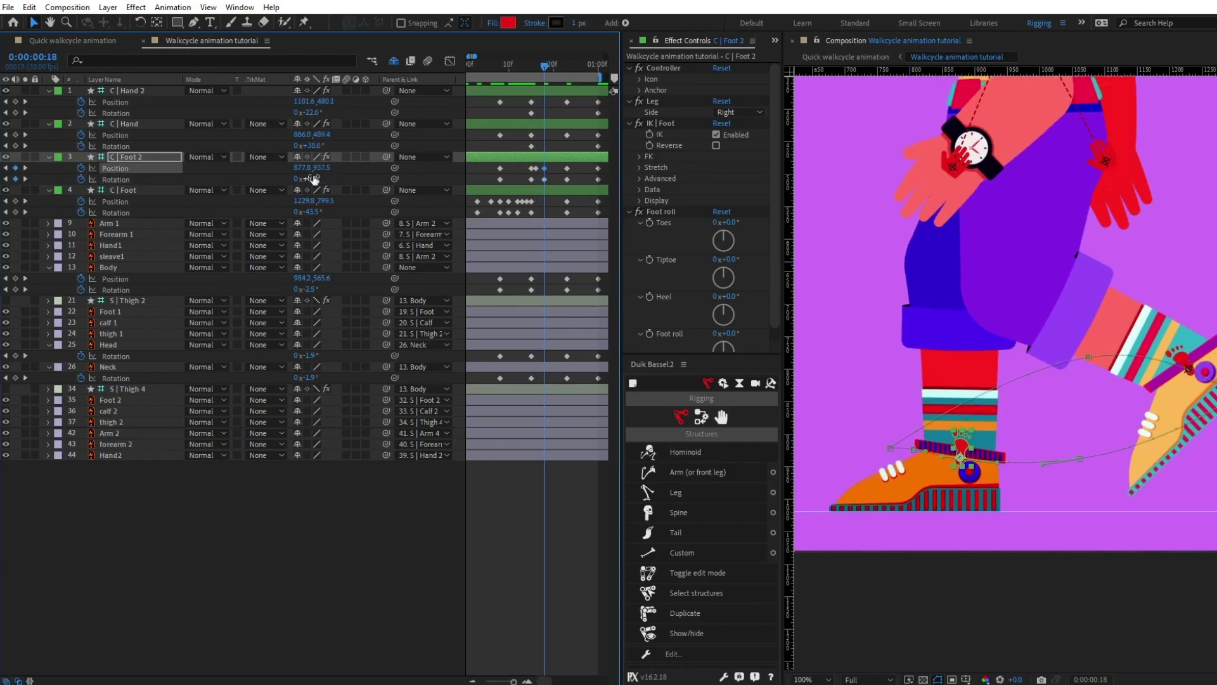
- Key C | Foot 2's position at 0:00:00:19 and 0:00:00:22 so the sole stays on the ground line
key(Page_Up)
key(Page_Down)
key(Page_Down)
key(Page_Down)
key(Page_Down)
key(Page_Down)
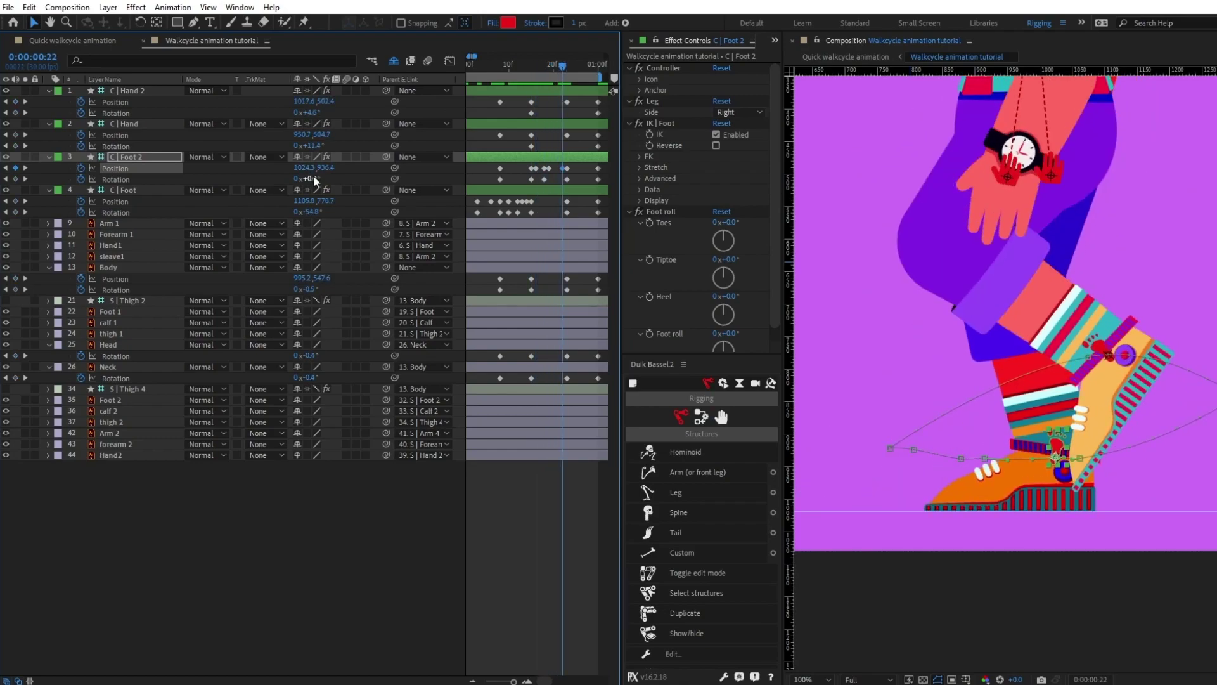
- Try to raise C | Foot 2 to a Y position of 923.7 at 0:00:00:24 so the toe meets the ground line
key(Page_Down)
key(Page_Down)
key(Up)
key(Up)
key(Up)
key(Up)
key(Up)
key(Up)
key(Up)
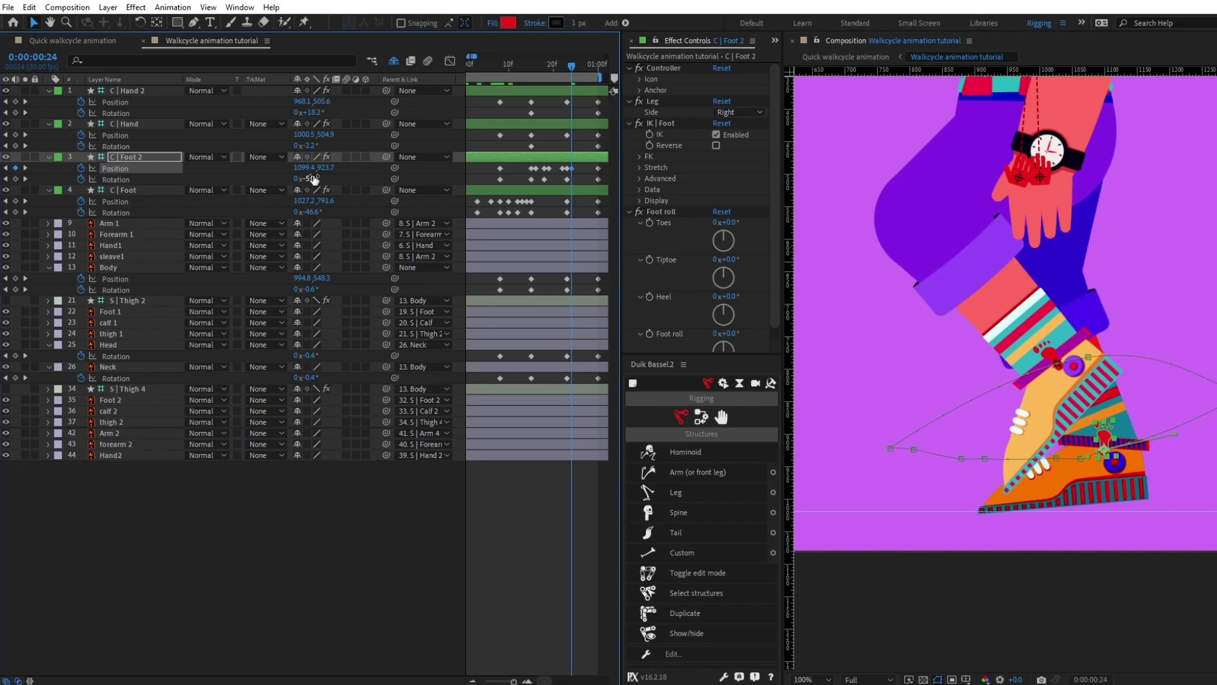
click(524, 180)
- Set C | Foot 2's rotation to 0° at 0:00:00:25 and lower it until the sole rests on the ground line
key(Page_Down)
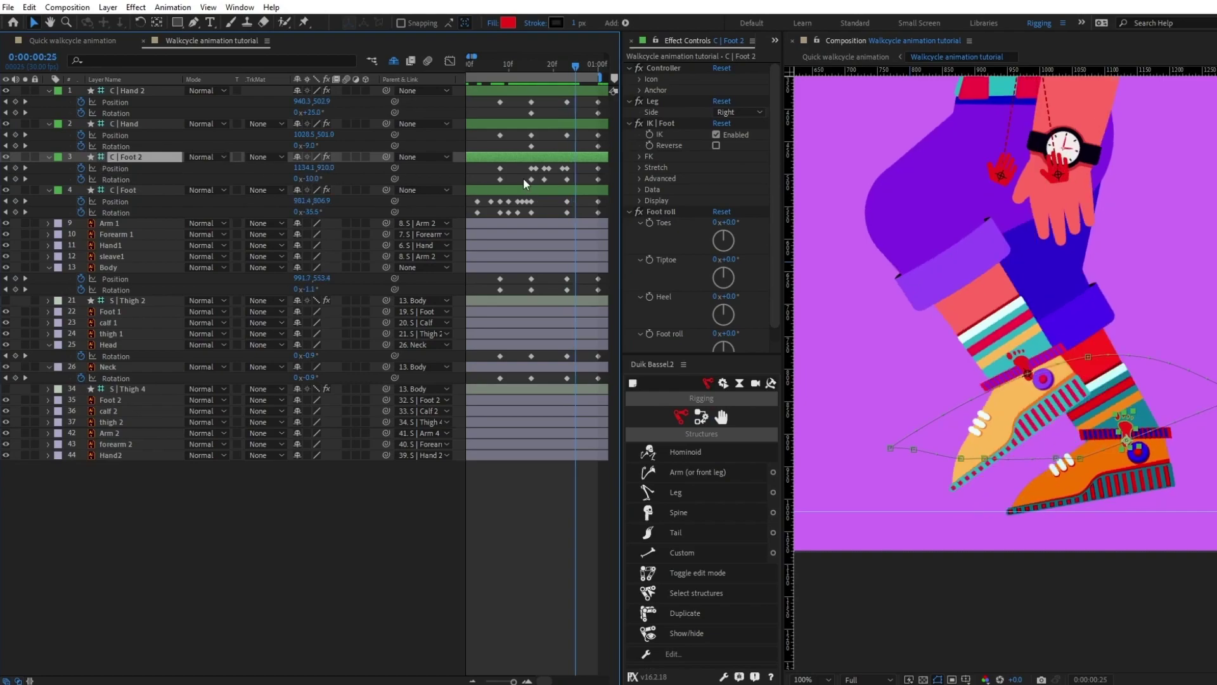
text(0)
key(Return)
key(Down)
key(shift+Down)
key(shift+Down)
key(Down)
key(Down)
key(Down)
key(Down)
key(Down)
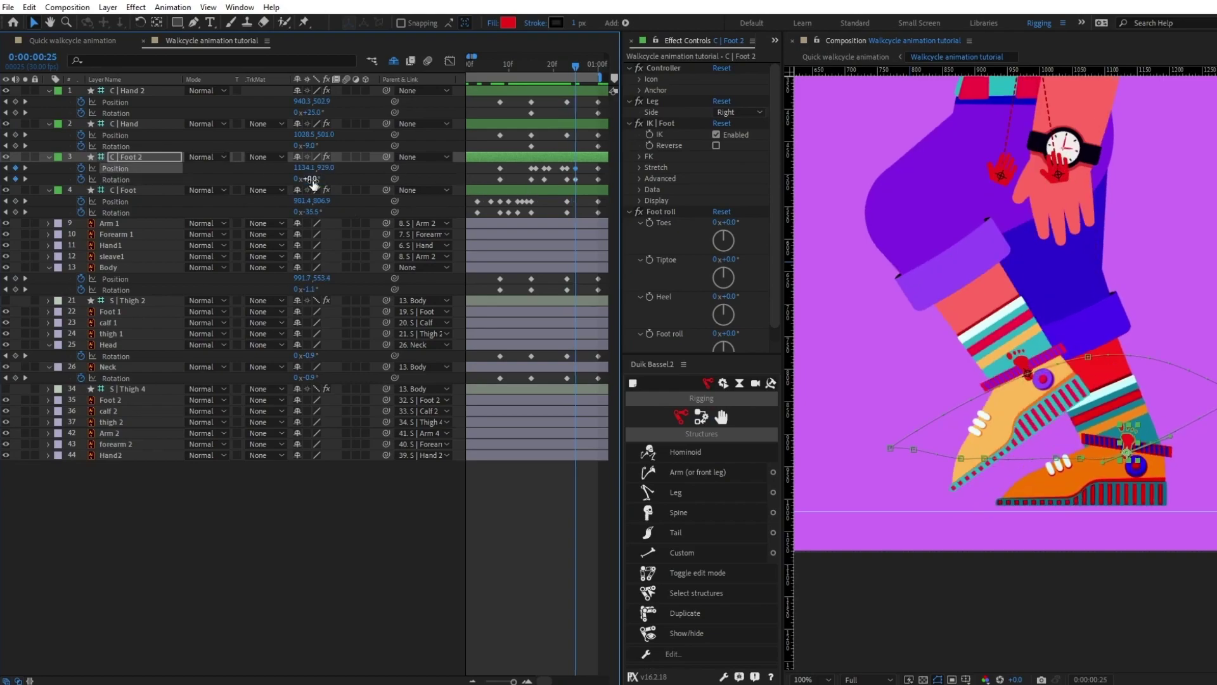
- Key C | Foot 2's position at 0:00:00:26 and 0:00:00:28 so the toe stays on the ground line
key(Page_Down)
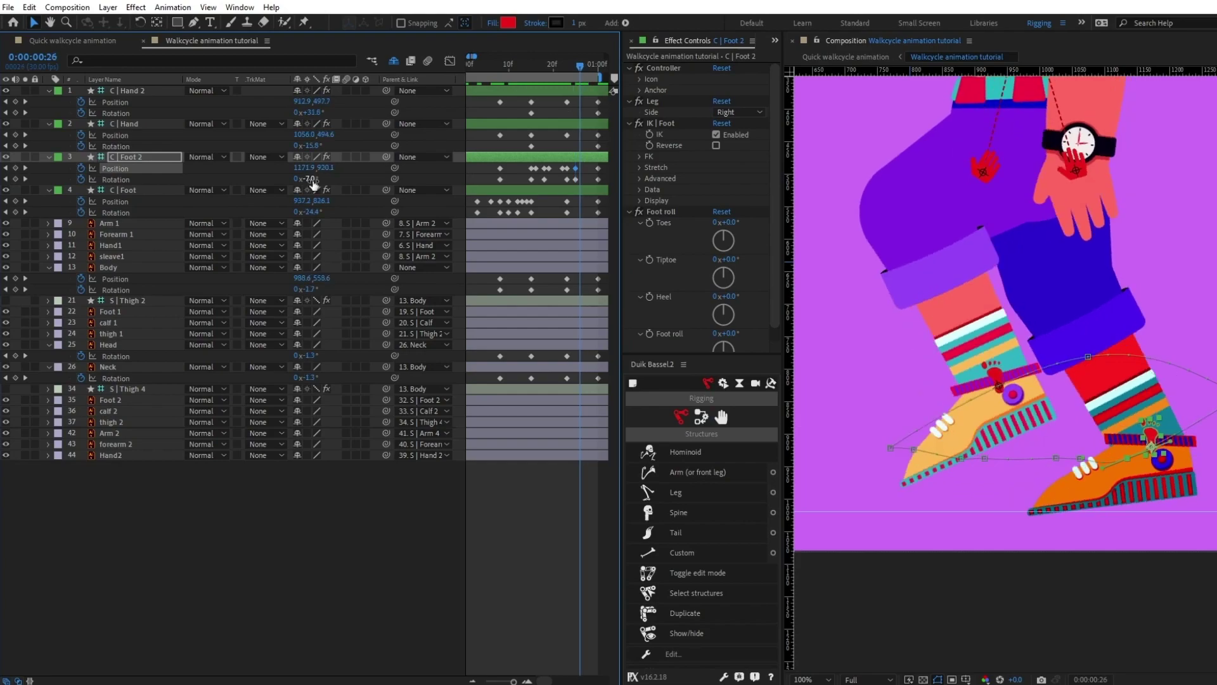
key(Page_Down)
key(Page_Down)
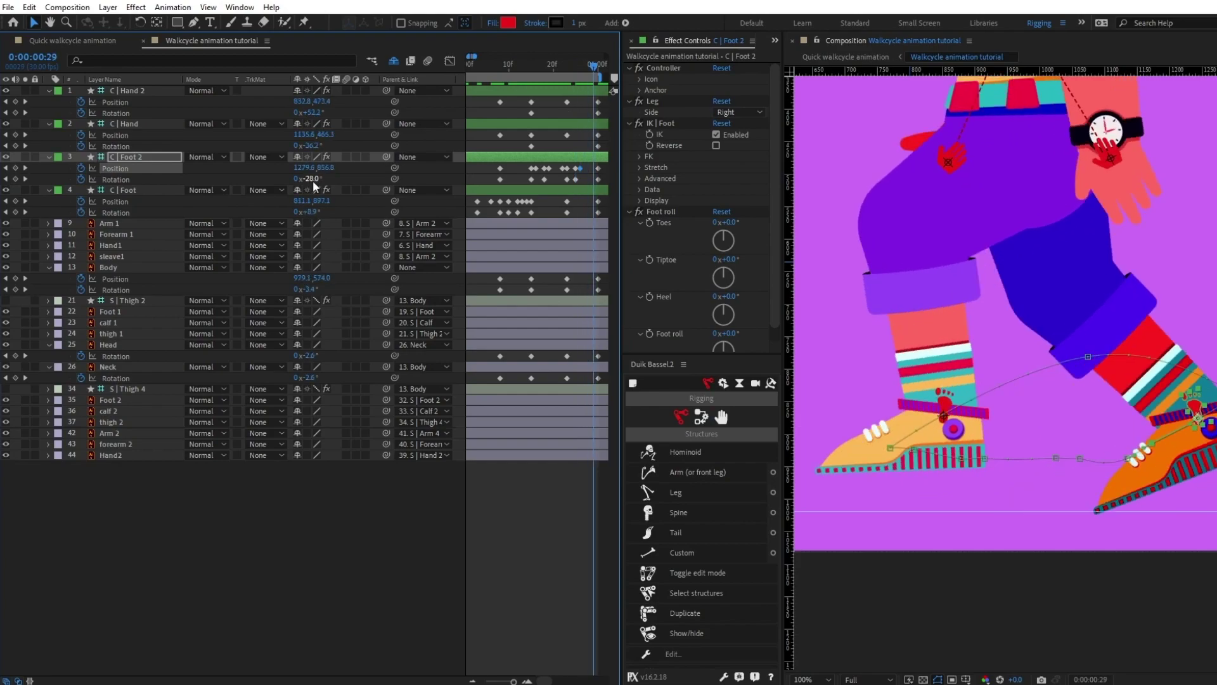
key(Up)
key(Up)
key(Up)
- View the whole character at the final contact pose and play back the walk cycle
scroll(1006, 374, down, 1)
drag(1006, 374, 1006, 389)
key(Page_Down)
key(Page_Down)
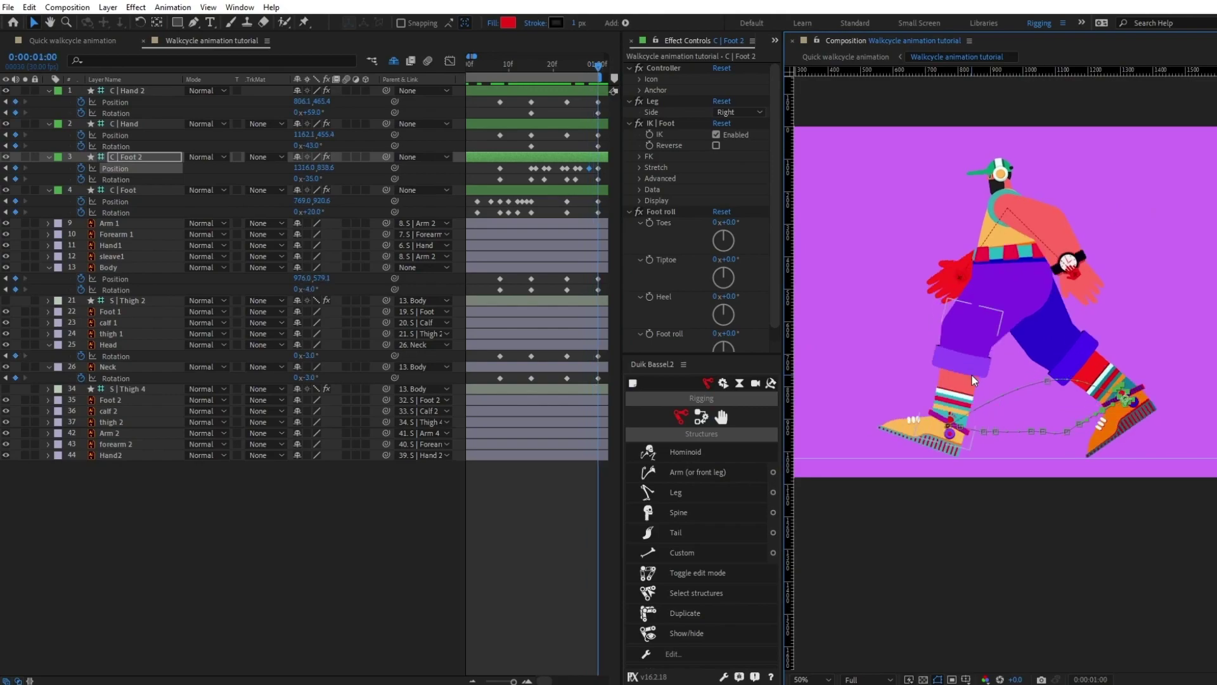
key(space)
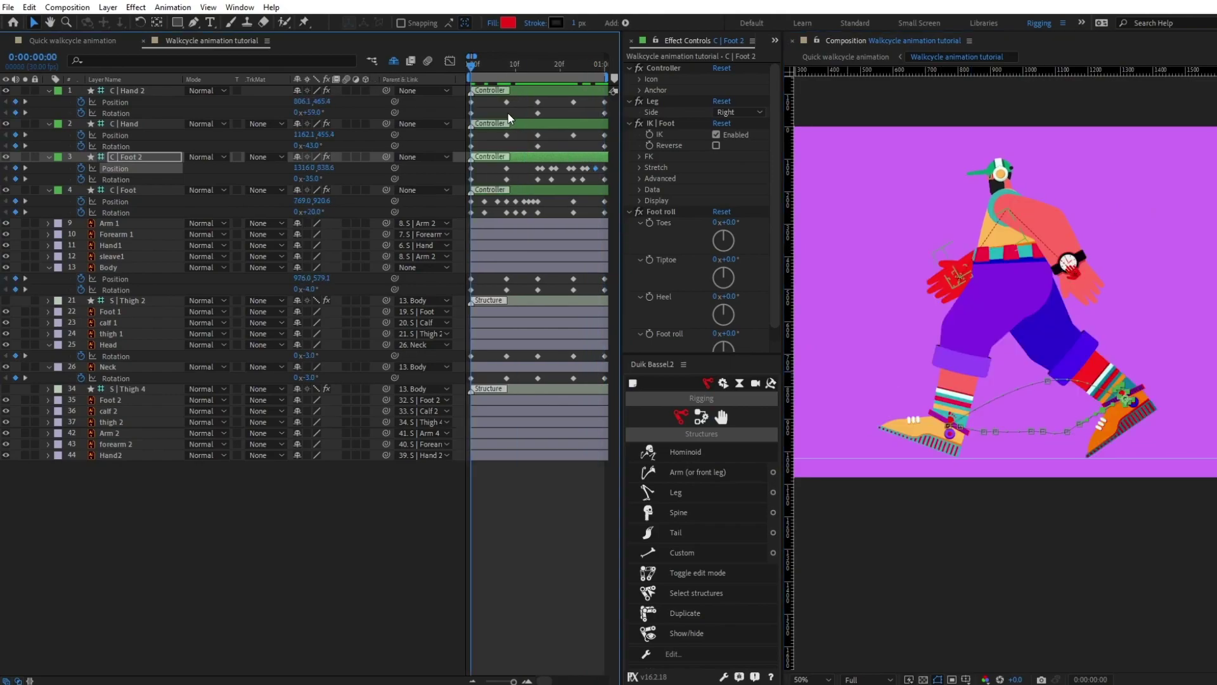
- Apply Easy Ease Out to the hand and foot controllers' first position and rotation keyframes at 0:00:00:00
drag(479, 99, 443, 218)
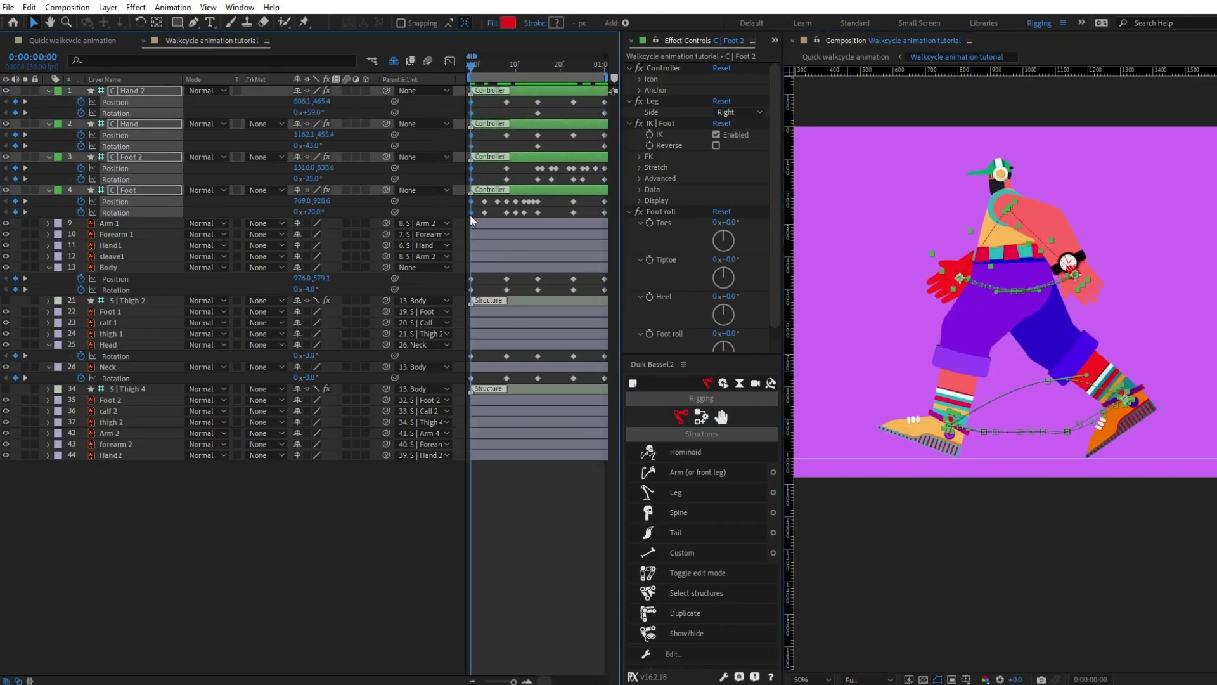
right_click(471, 214)
mouse_move(545, 375)
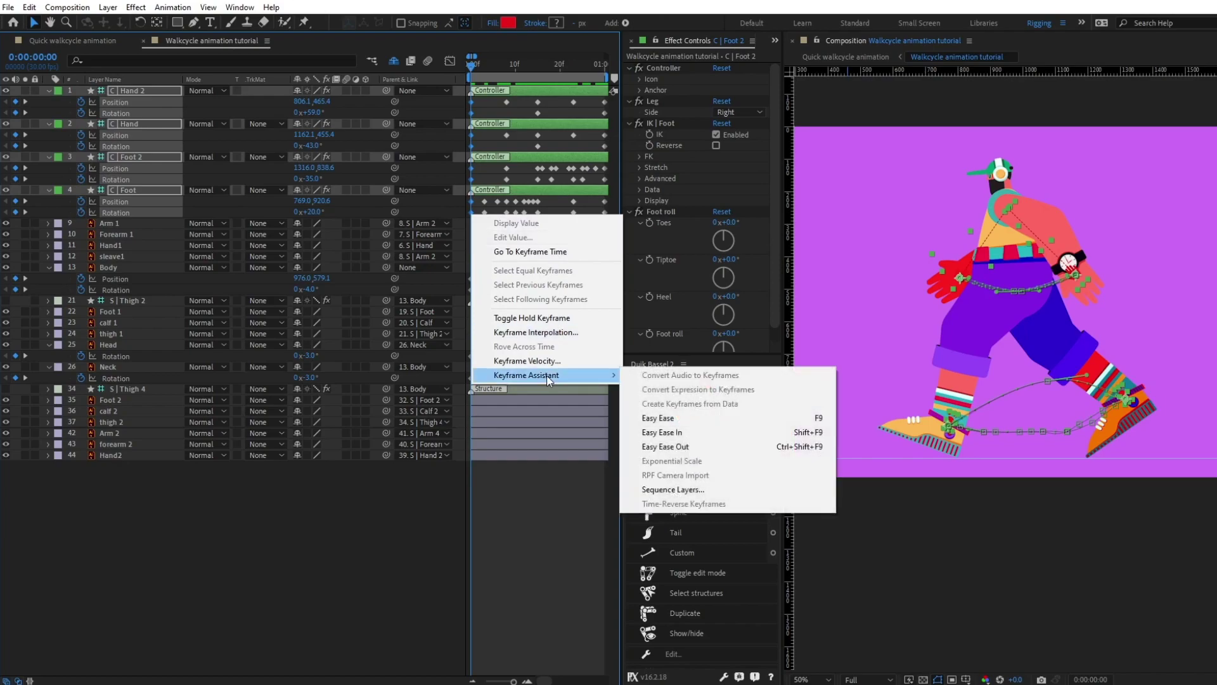
click(670, 446)
- Apply Easy Ease In to the hand and foot controllers' last position and rotation keyframes at 0:00:01:00
scroll(562, 503, right, 3)
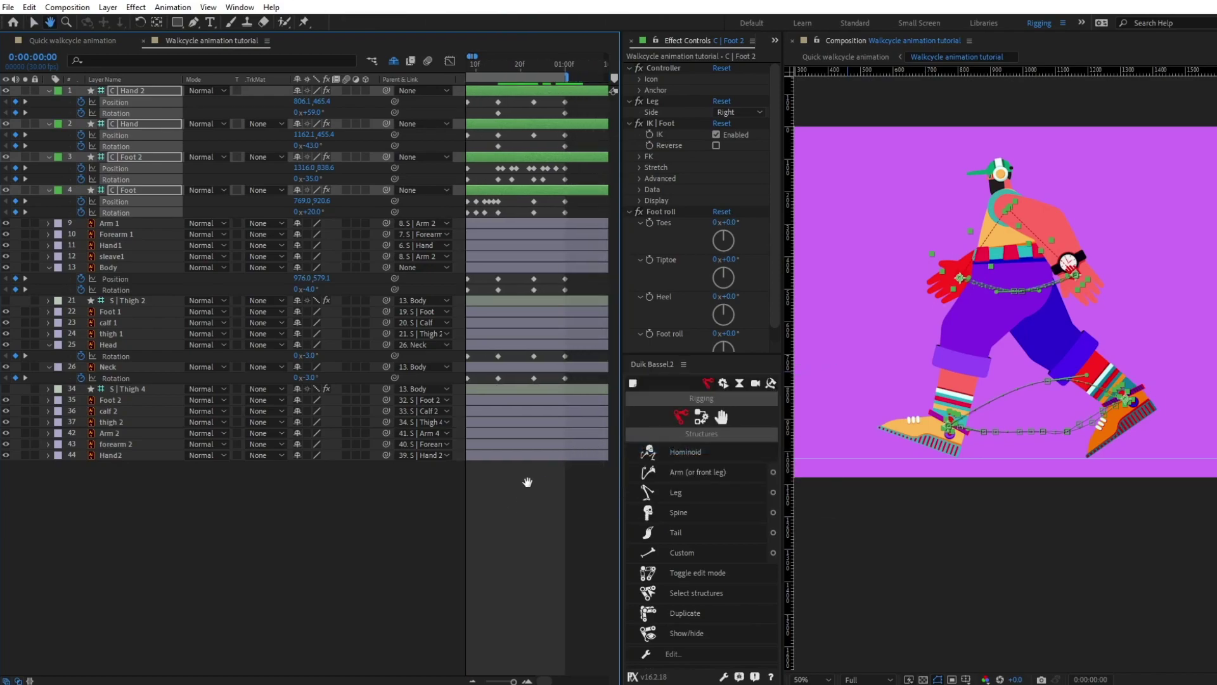
key(space)
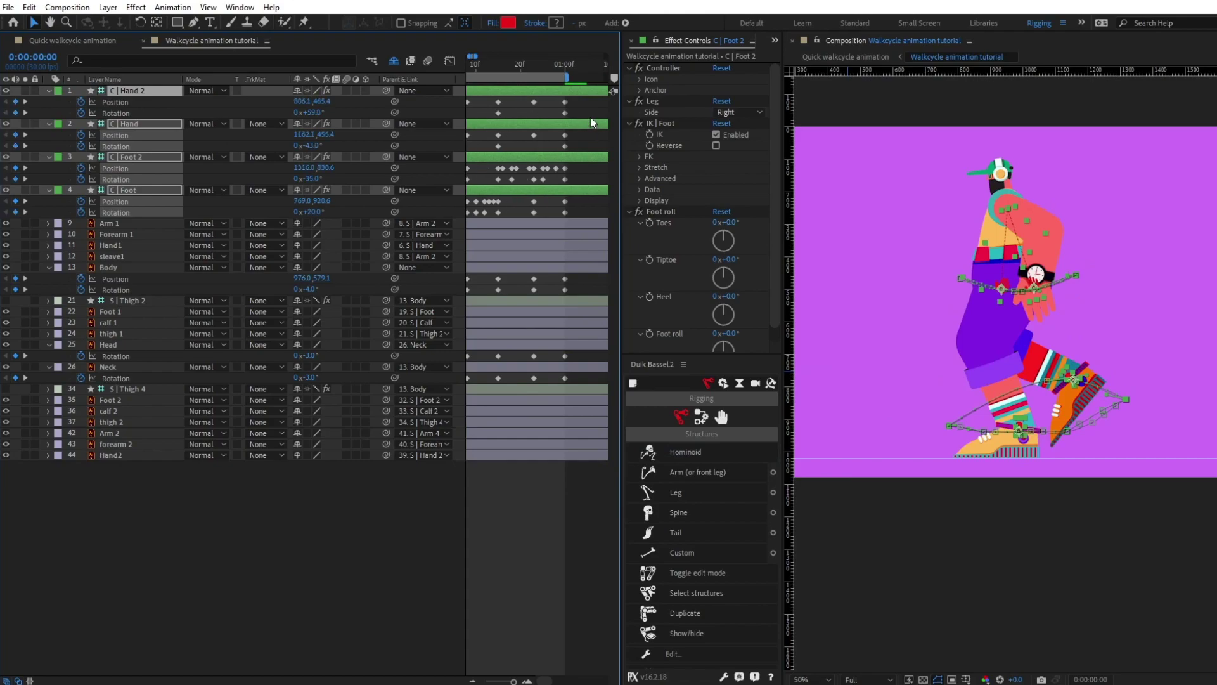
click(577, 166)
drag(591, 97, 561, 222)
right_click(565, 212)
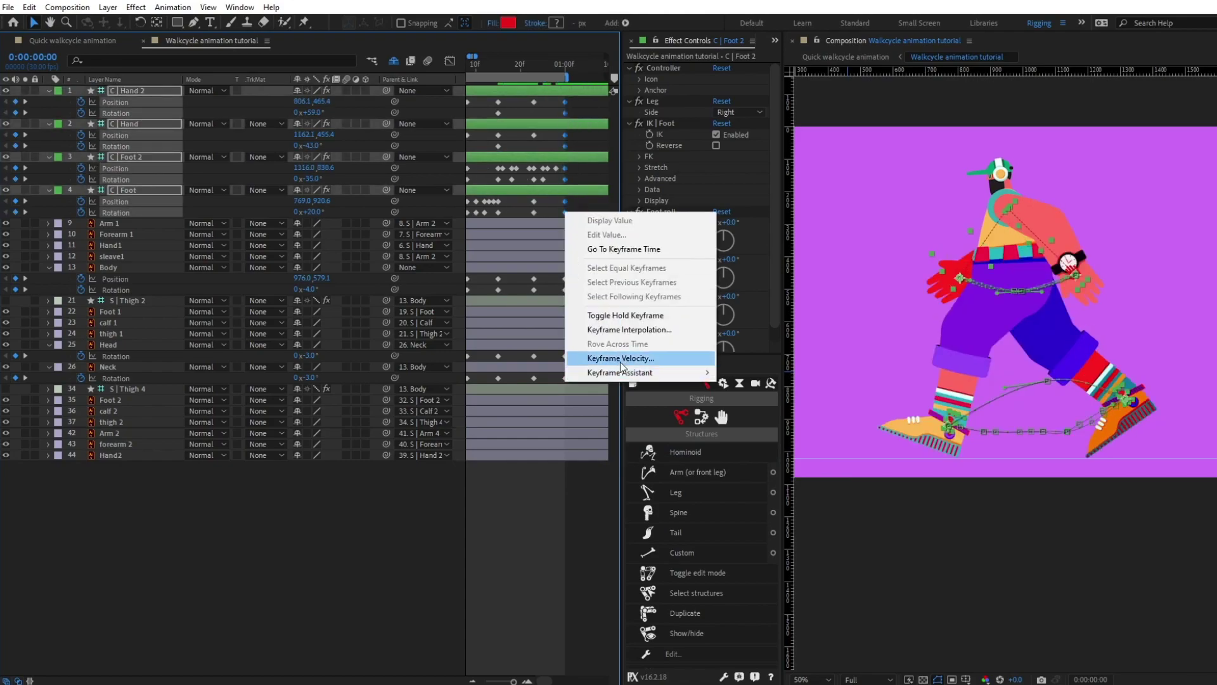
mouse_move(691, 372)
click(754, 429)
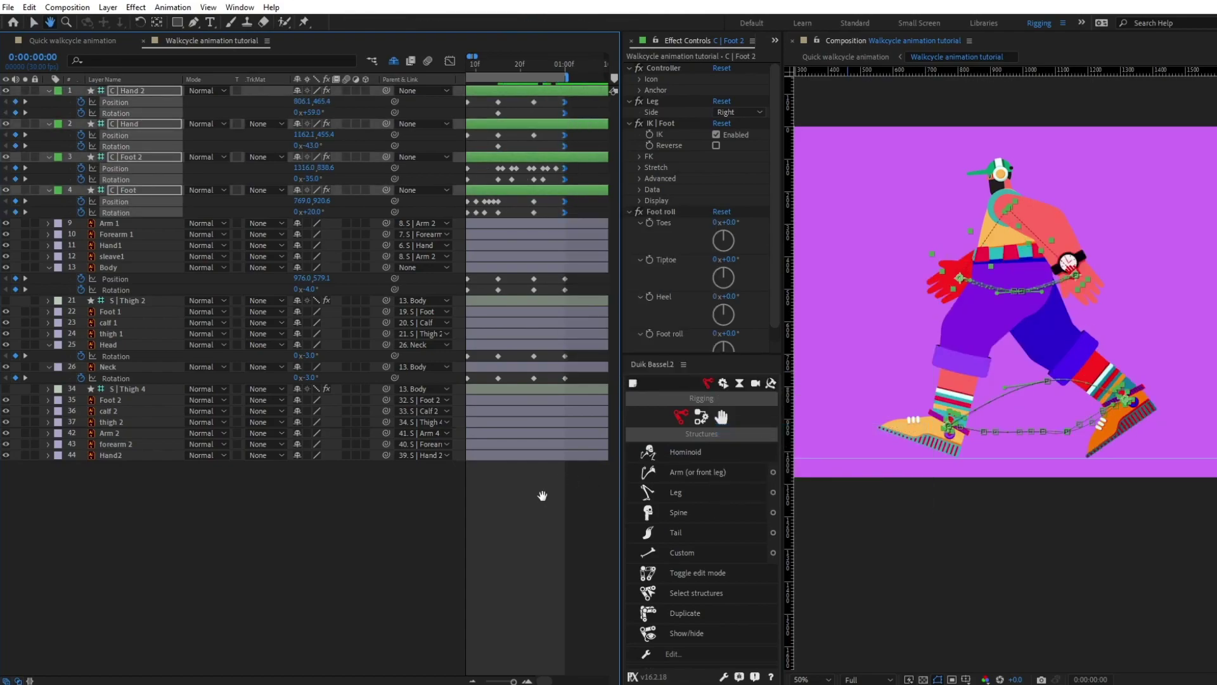
- Apply Easy Ease to the hand and foot controllers' keyframes at the middle contact pose, 0:00:00:15
scroll(579, 496, left, 3)
key(v)
drag(543, 97, 534, 227)
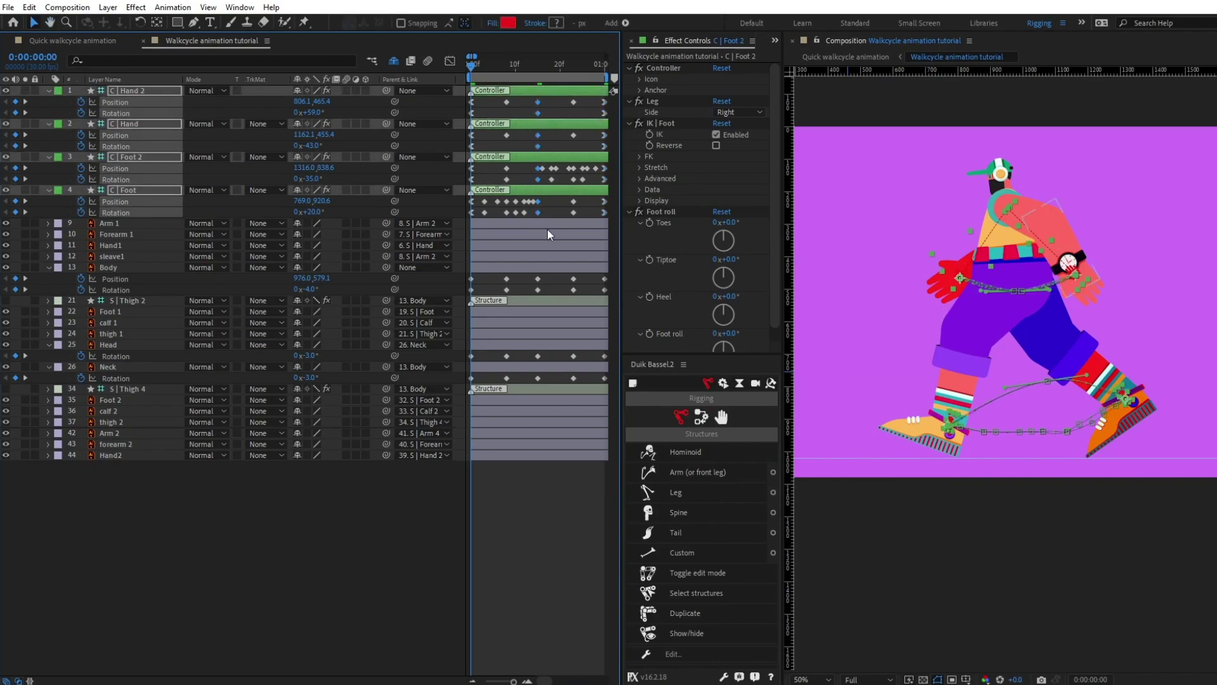
key(F9)
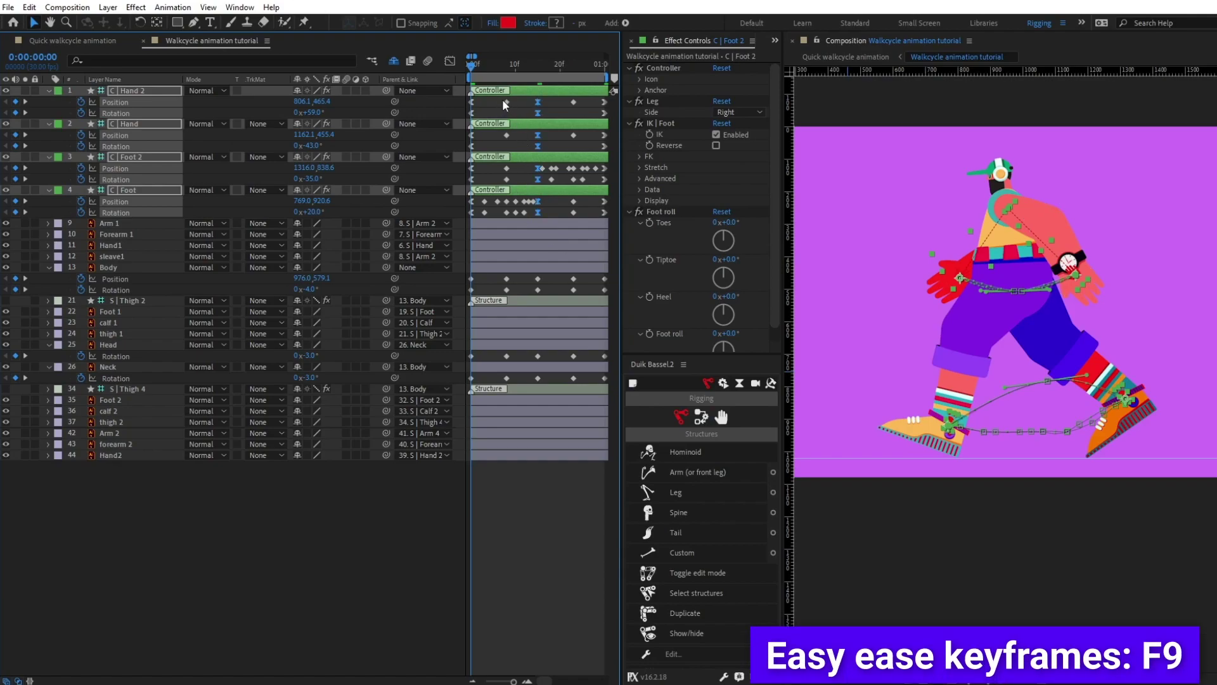
- Convert the hand and foot controllers' keyframes at both passing poses to Auto Bezier interpolation
drag(502, 99, 505, 138)
drag(506, 204, 507, 225)
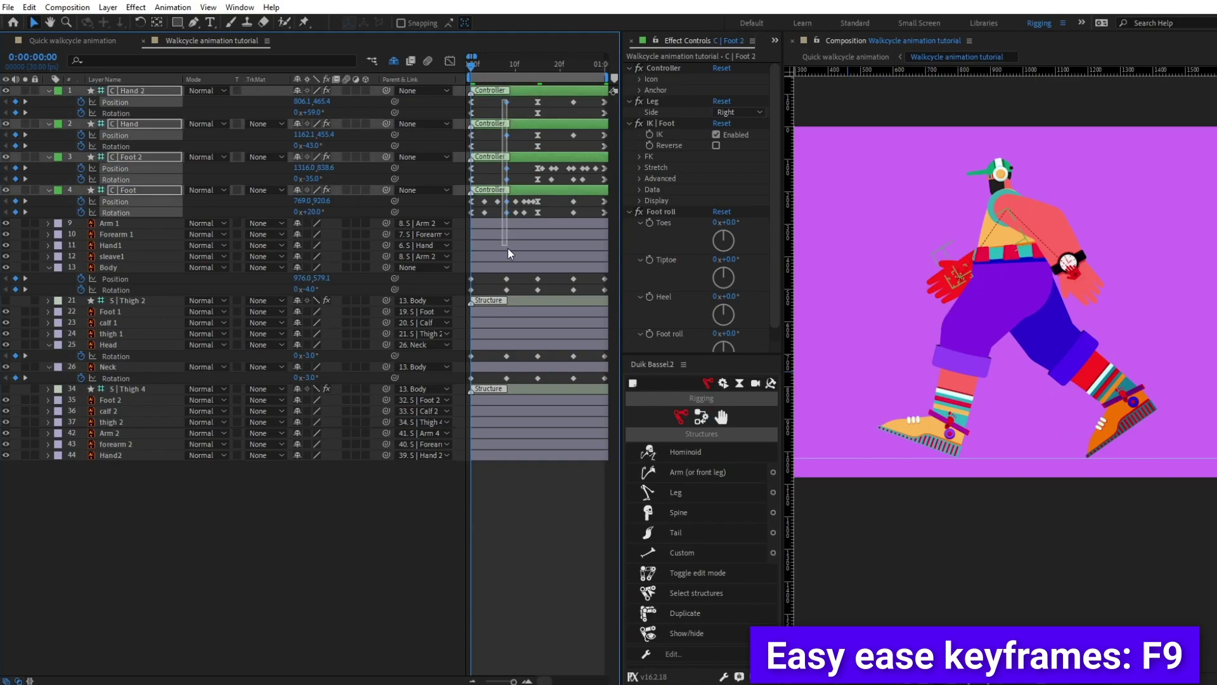
ctrl+click(507, 213)
drag(578, 99, 572, 213)
- Apply Easy Ease to all position and rotation keyframes of the Body, Head and Neck layers
key(h)
drag(559, 289, 471, 387)
key(minus)
key(v)
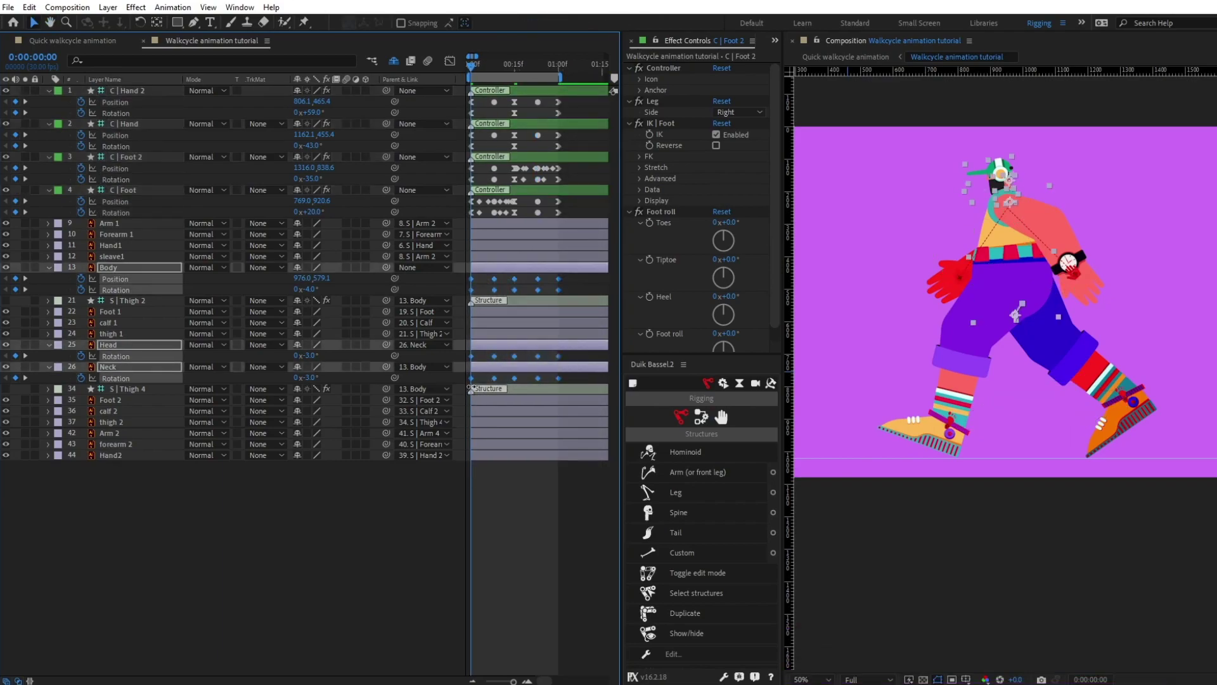
key(F9)
click(534, 531)
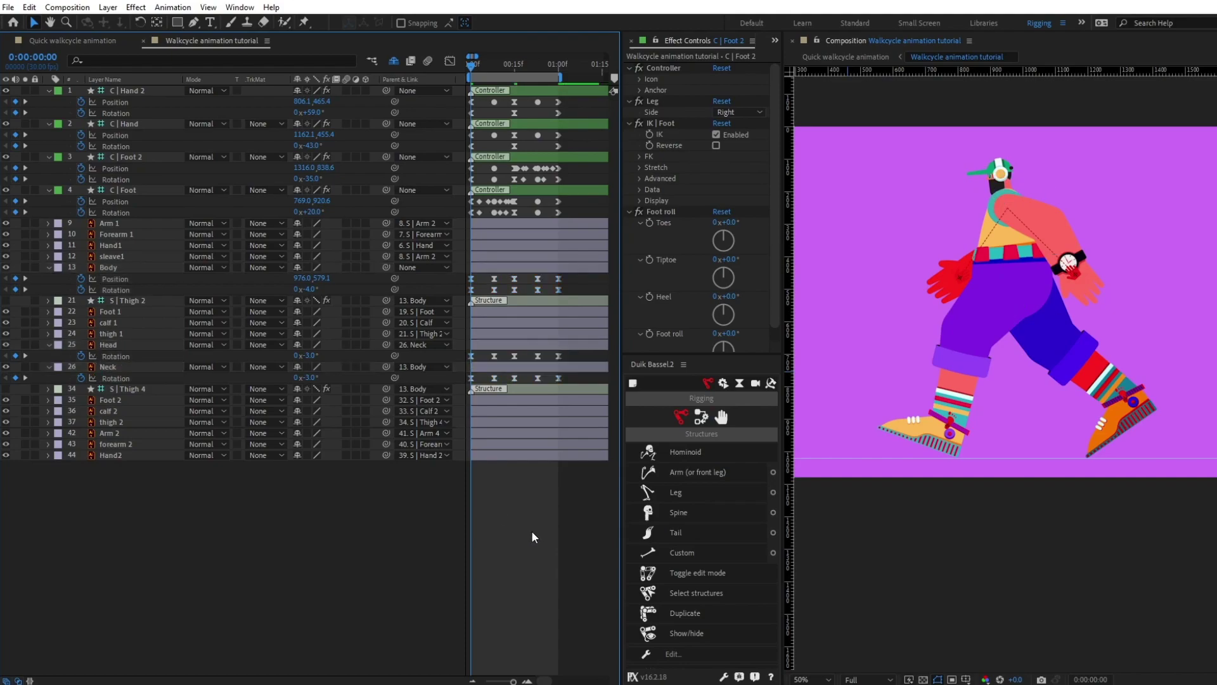
- Add the expression loopIn()+loopOut()-value; to the rotation of the Neck and Head layers
alt+click(81, 378)
text(loopIn()+loopOut()-value;)
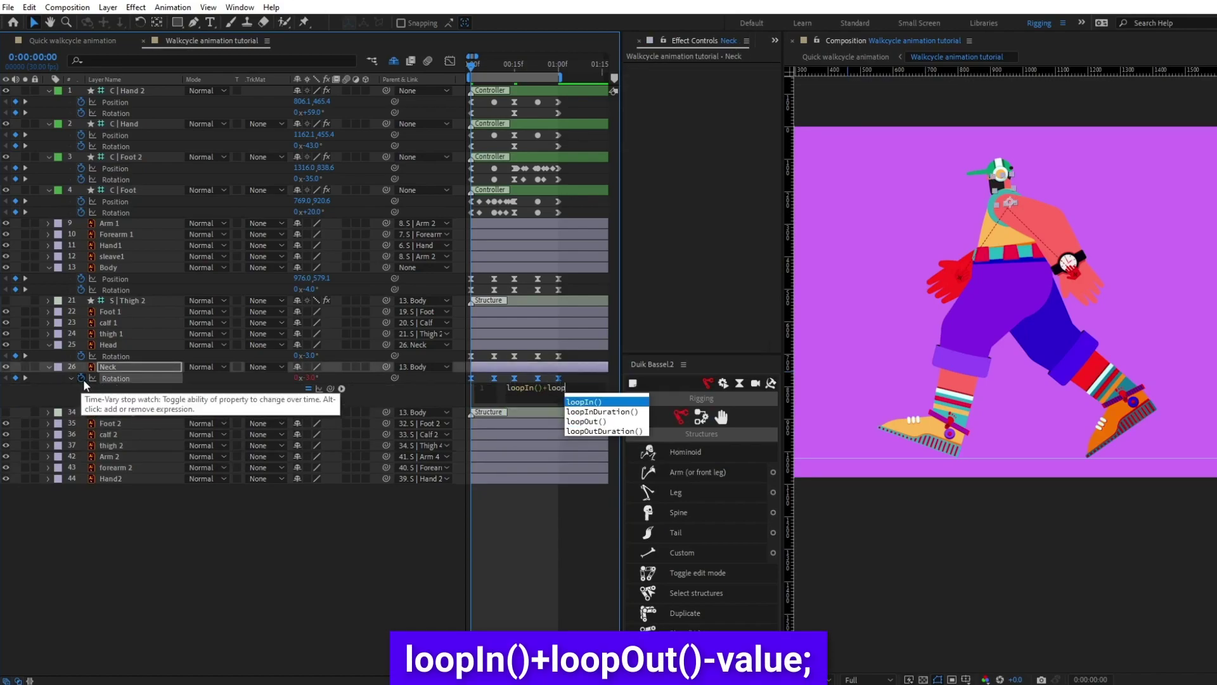
click(535, 552)
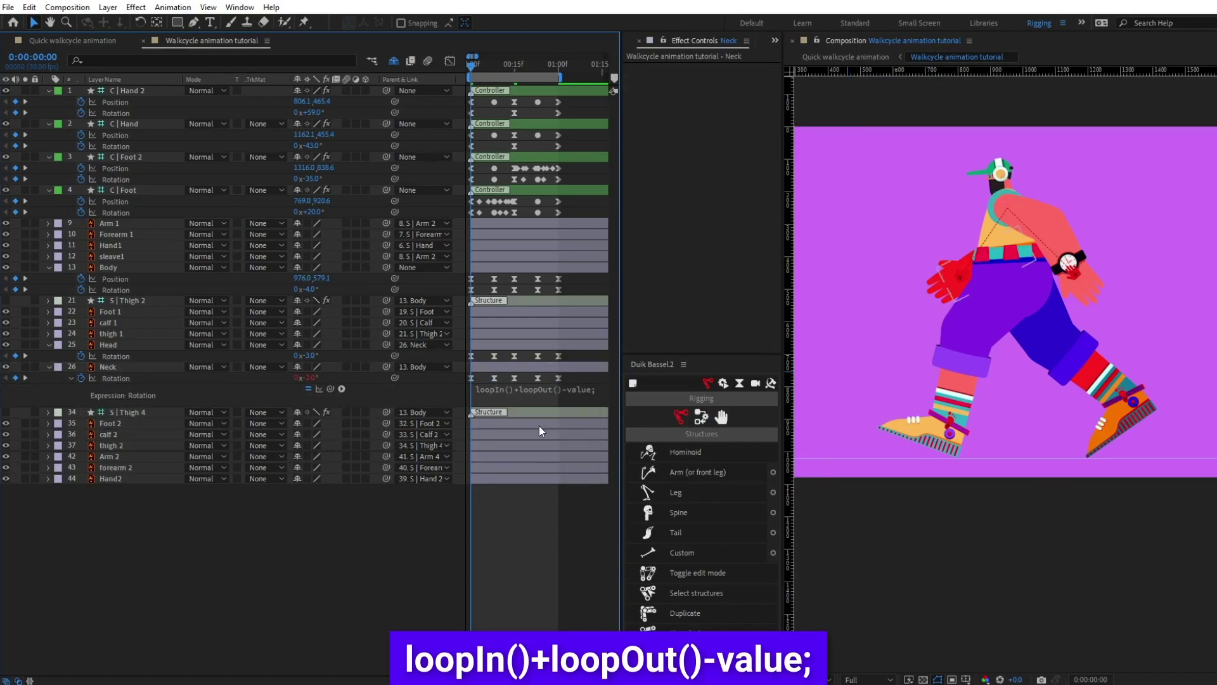
click(82, 355)
click(71, 355)
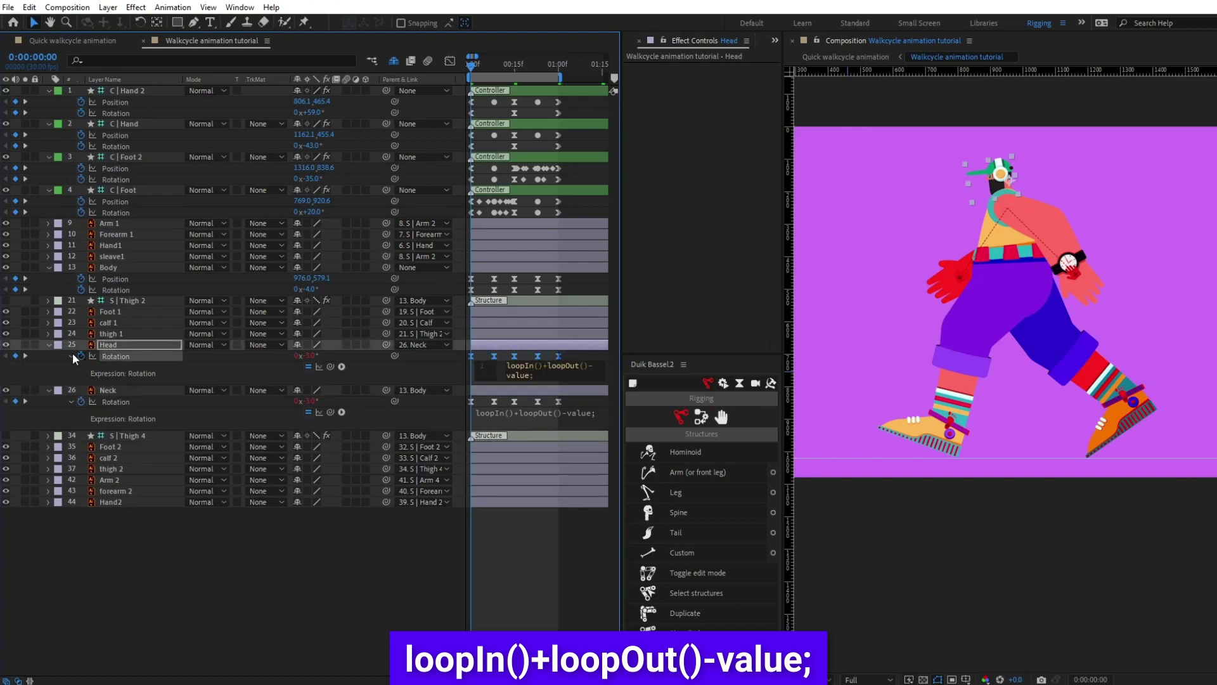
- Add the expression loopIn()+loopOut()-value; to the Body layer's rotation and position
alt+click(81, 290)
text(loopIn()+loopOut()-value;)
alt+click(81, 279)
text(loopIn()+loopOut()-value;)
click(154, 593)
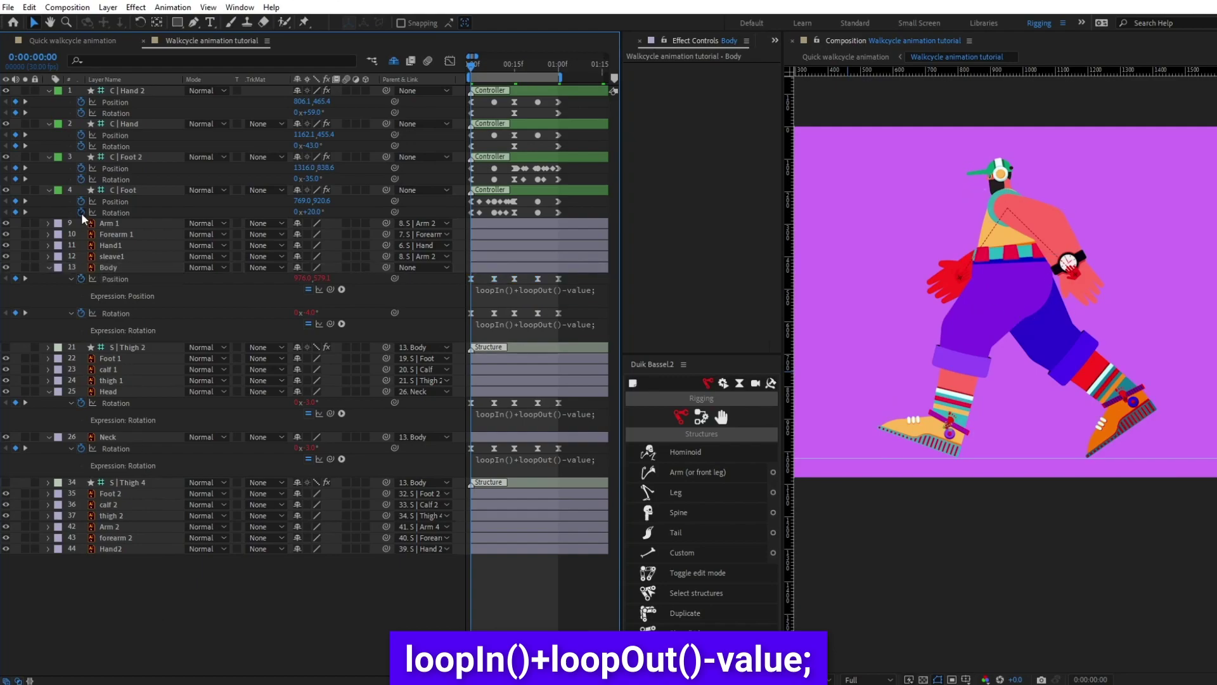
- Add the expression loopIn()+loopOut()-value; to the rotation and position of C | Foot and C | Foot 2
alt+click(81, 213)
text(loopIn()+loopOut()-value;)
alt+click(81, 201)
text(loopIn()+loopOut()-value;)
alt+click(82, 180)
text(loopIn()+loopOut()-value;)
alt+click(81, 169)
alt+click(81, 168)
text(loopIn()+loopOut()-value;)
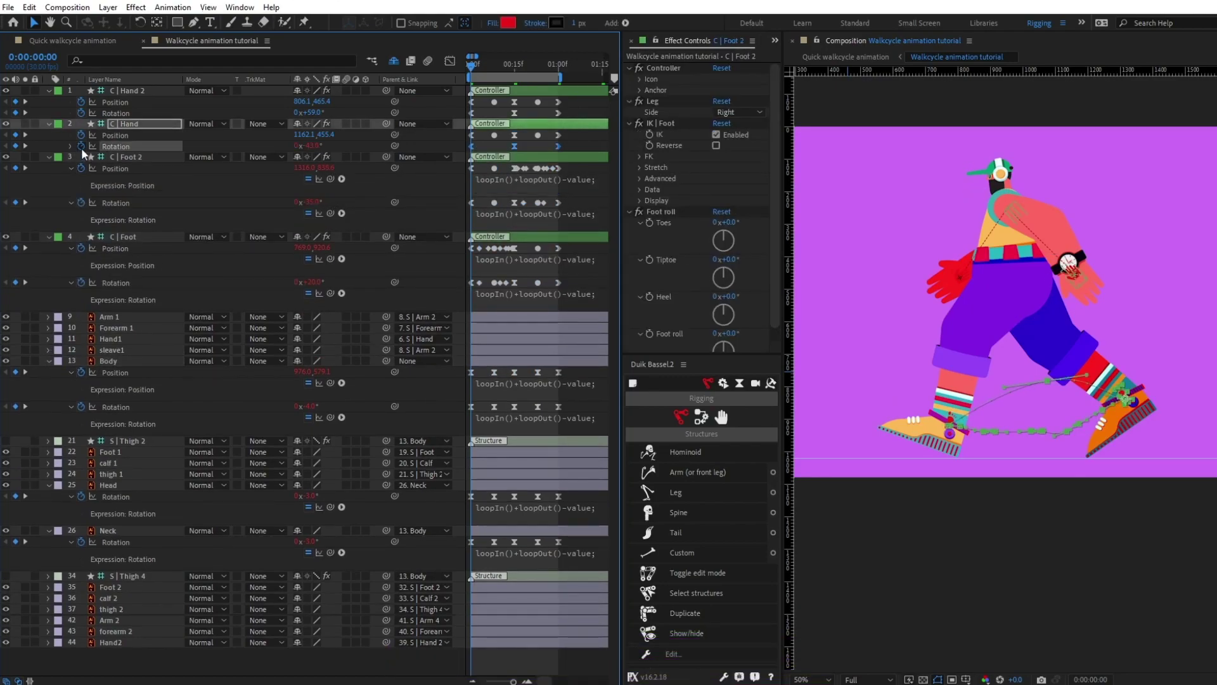
- Add the expression loopIn()+loopOut()-value; to the rotation and position of C | Hand and C | Hand 2
alt+click(81, 146)
text(loopIn()+loopOut()-value;)
alt+click(81, 135)
text(loopIn()+loopOut()-value;)
alt+click(81, 113)
text(loopIn()+loopOut()-value;)
alt+click(81, 102)
text(loopIn()+loopOut()-value;)
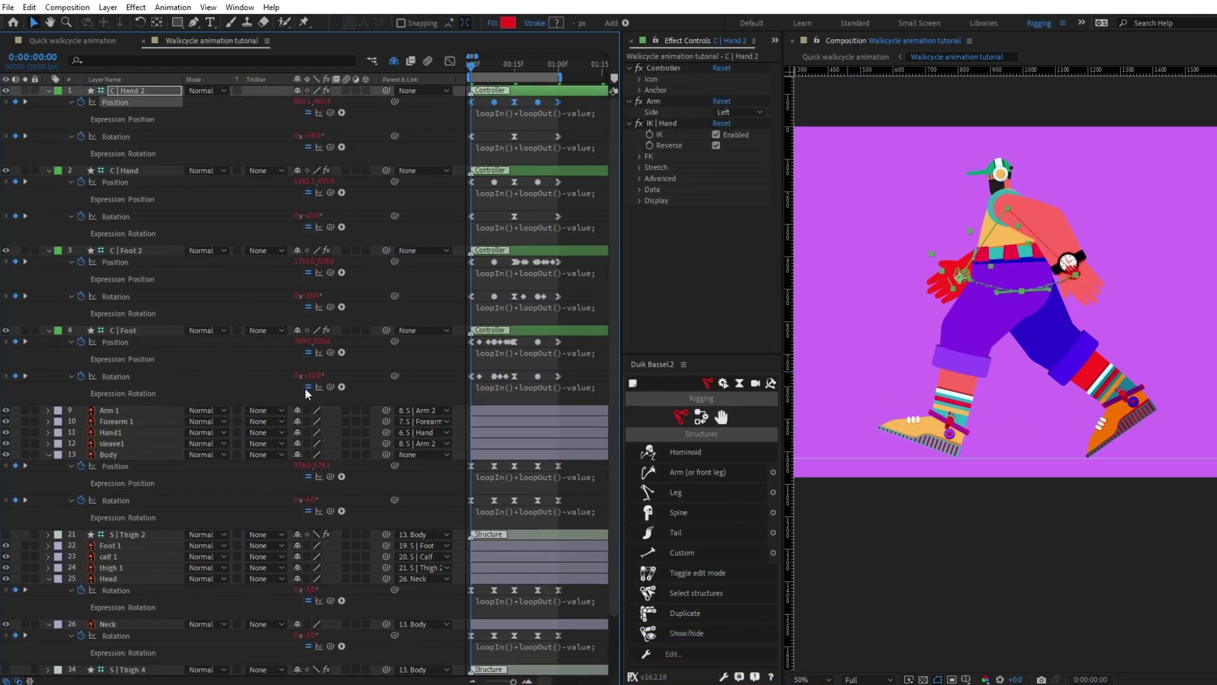
- Shift all rotation keyframes of the Body, Head and Neck layers together so they start at frame 1
scroll(333, 424, down, 3)
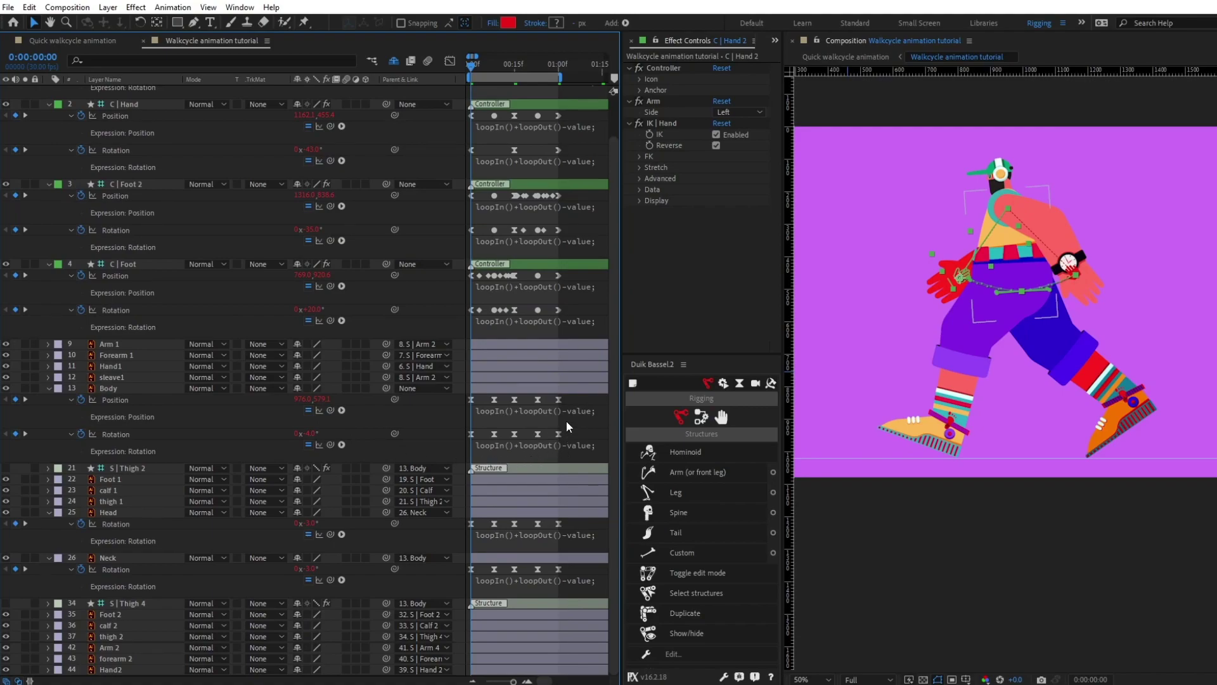
drag(573, 434, 459, 580)
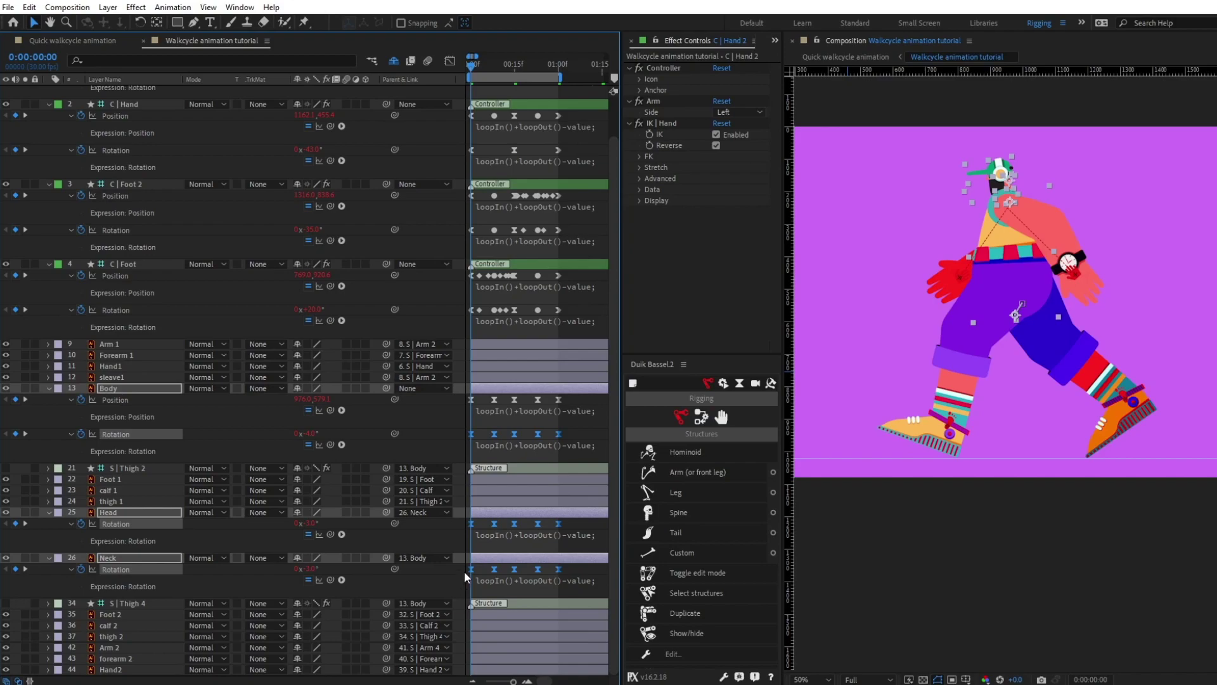
key(equal)
key(Page_Down)
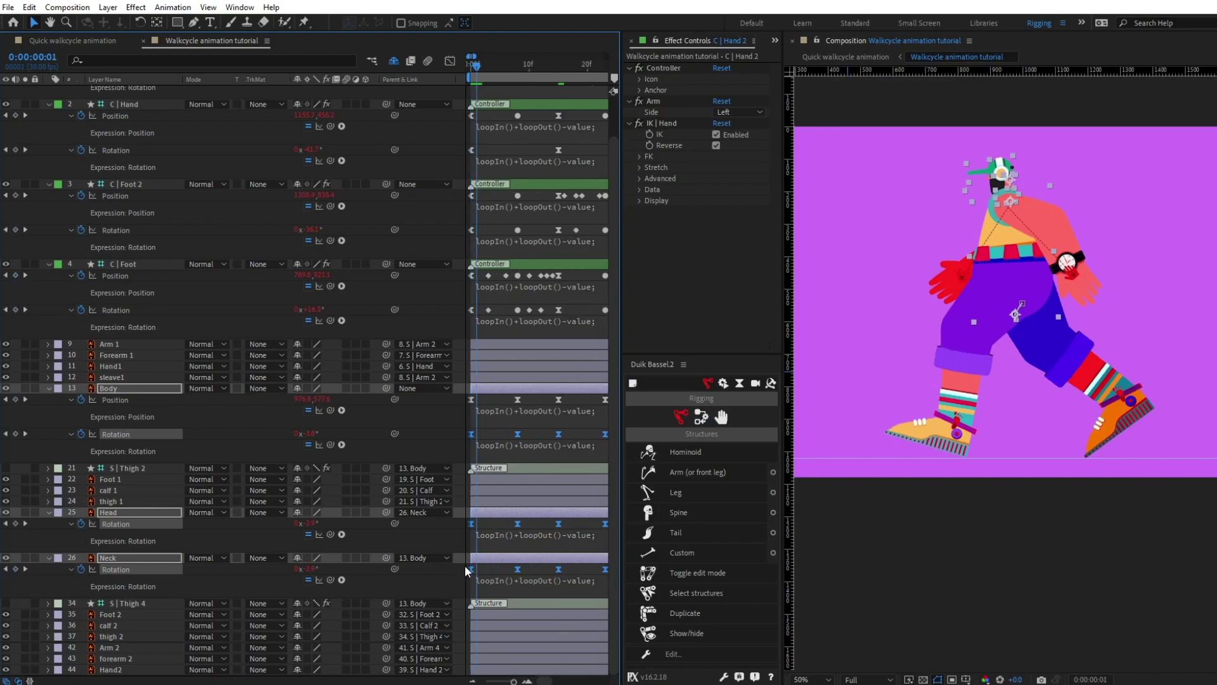
key(equal)
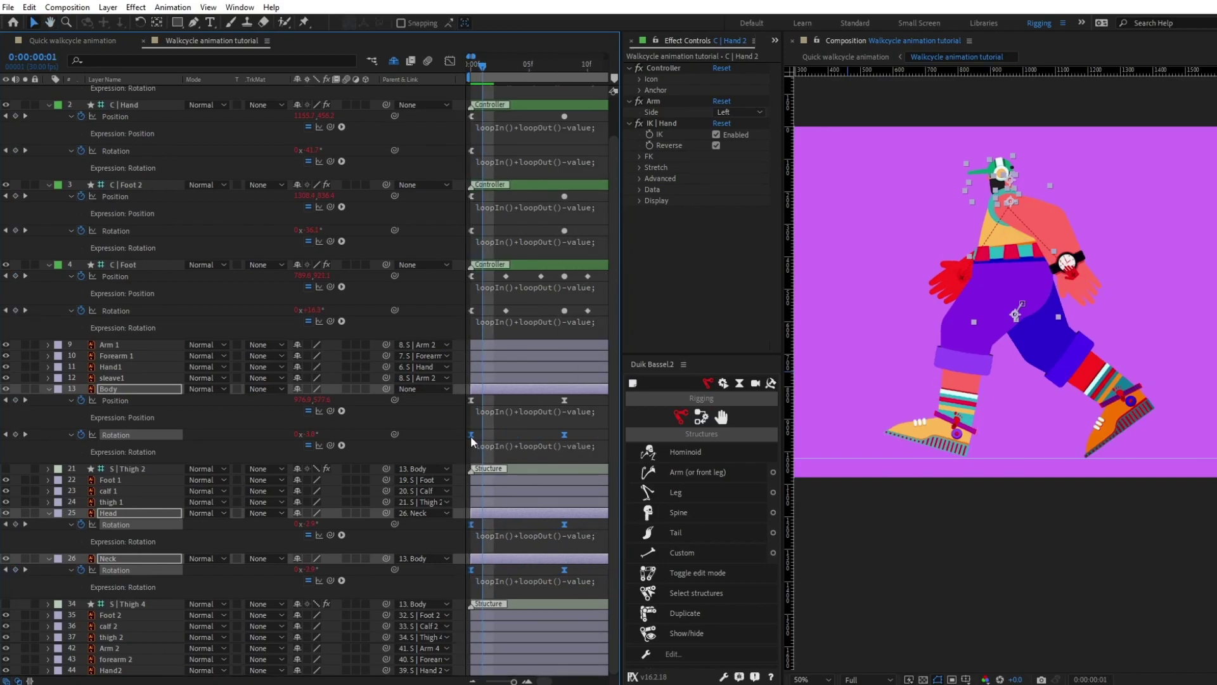
- Shift only the Head and Neck rotation keyframes together so they start at frame 3
key(Page_Down)
key(minus)
key(Page_Down)
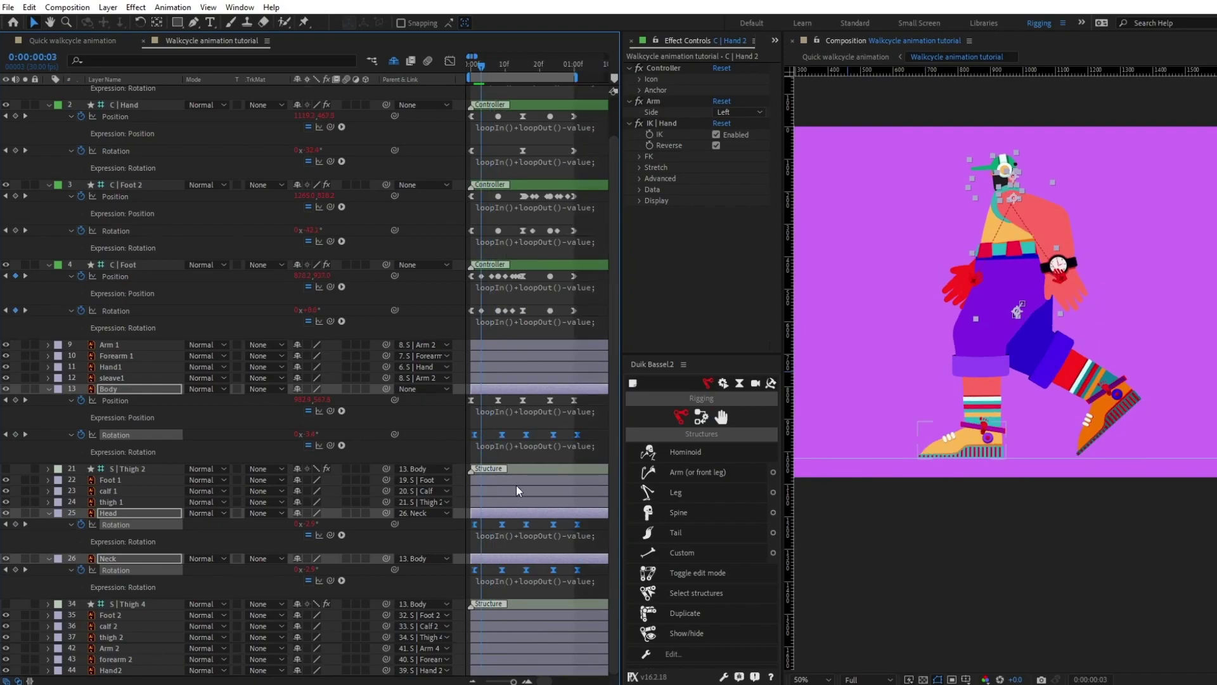
drag(593, 519, 469, 584)
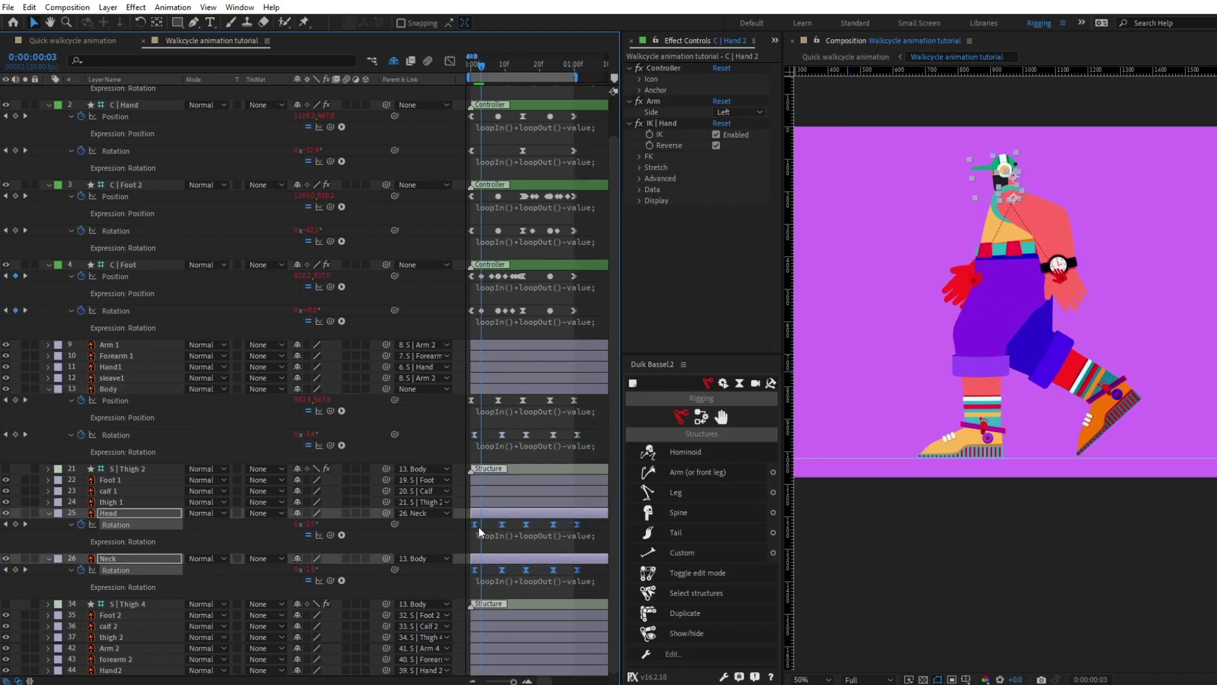
mouse_move(474, 523)
mouse_down()
mouse_move(470, 534)
mouse_move(491, 527)
mouse_up()
- Offset the Head rotation keyframes alone so that they start at frame 5
key(minus)
key(equal)
key(equal)
key(Page_Down)
key(Page_Down)
key(minus)
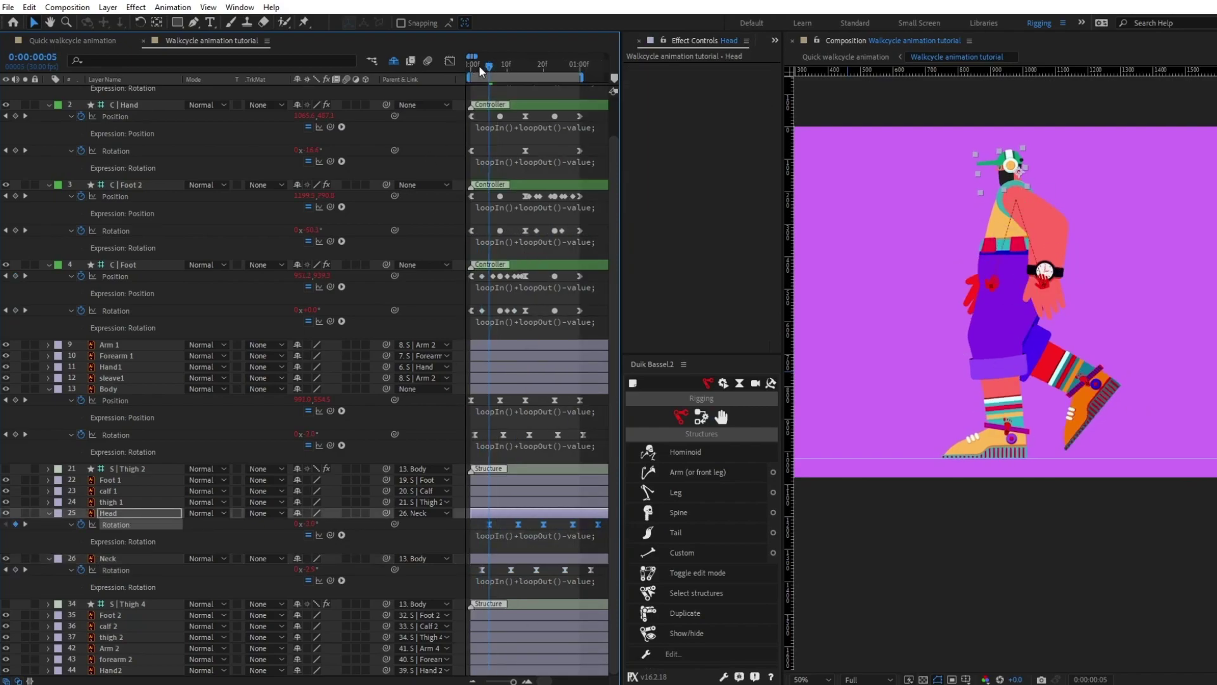
- Preview the walk cycle from the first frame to check the offset body, neck and head motion
click(472, 66)
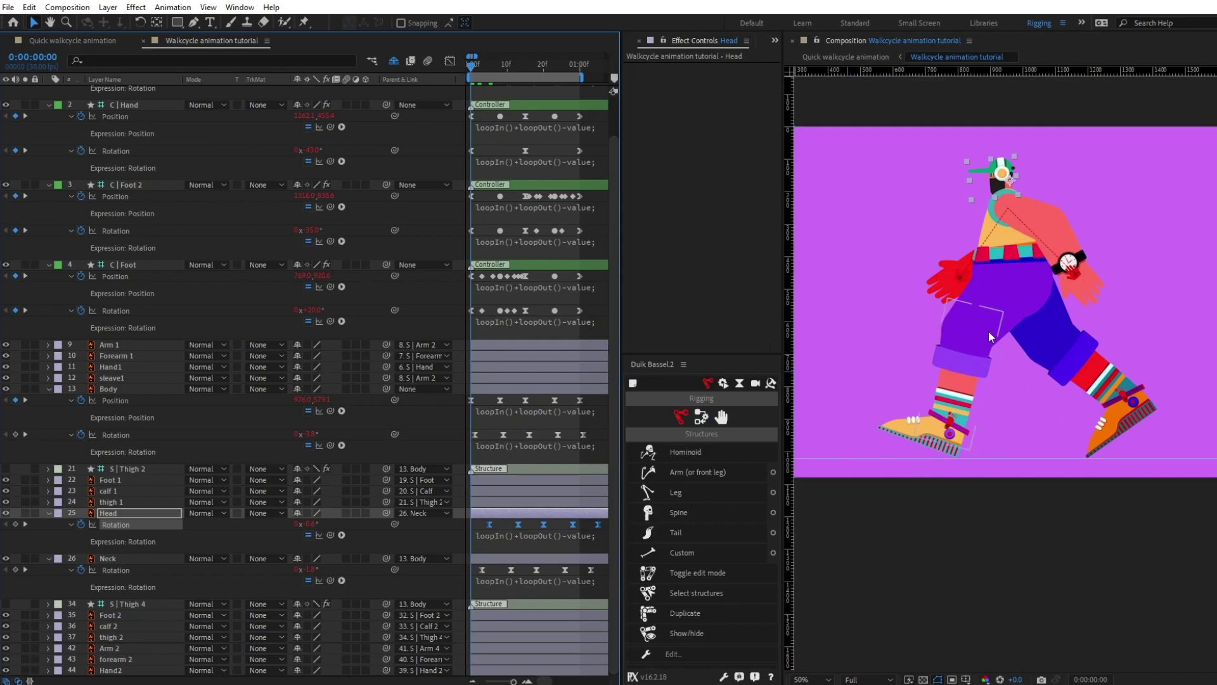
key(space)
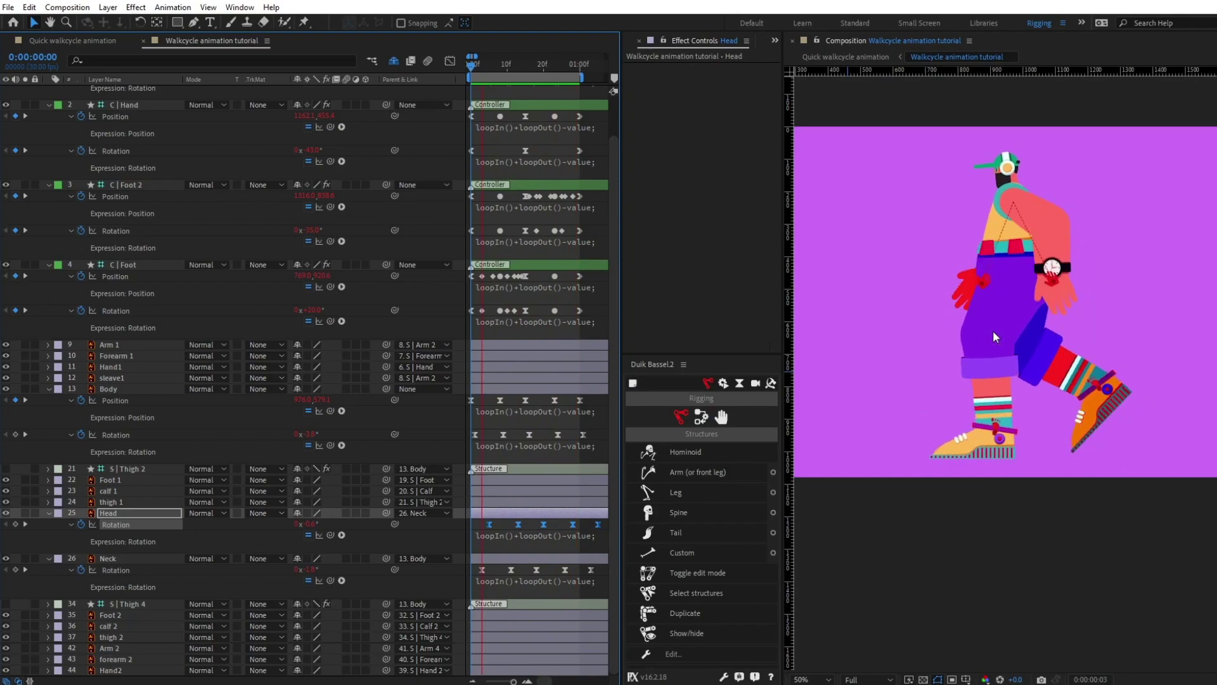
key(space)
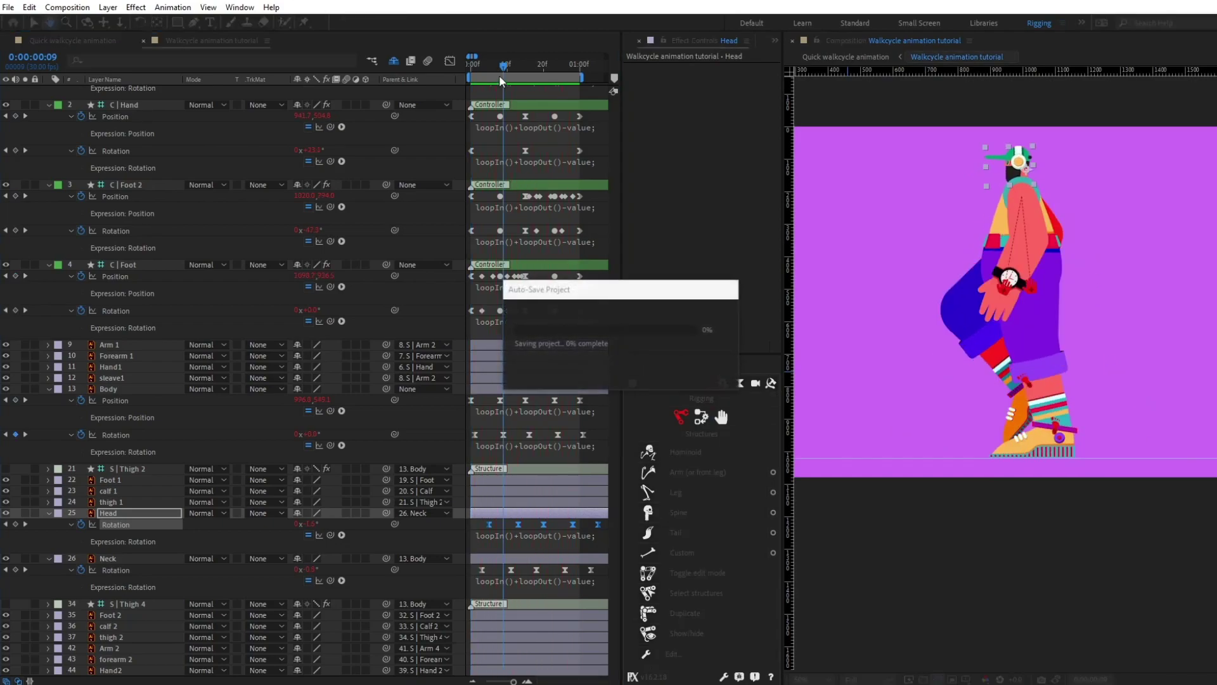
- Raise the Body position by 10 pixels at its frame 8 and frame 23 keyframes and preview the walk
key(Page_Up)
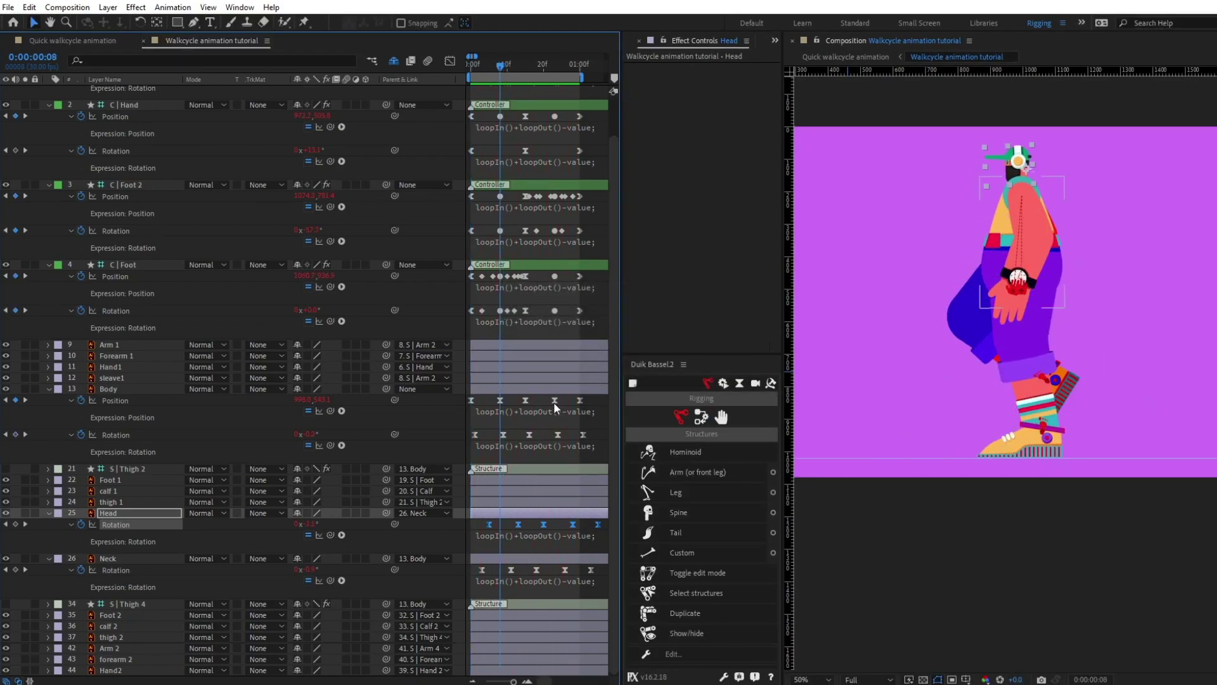
click(503, 399)
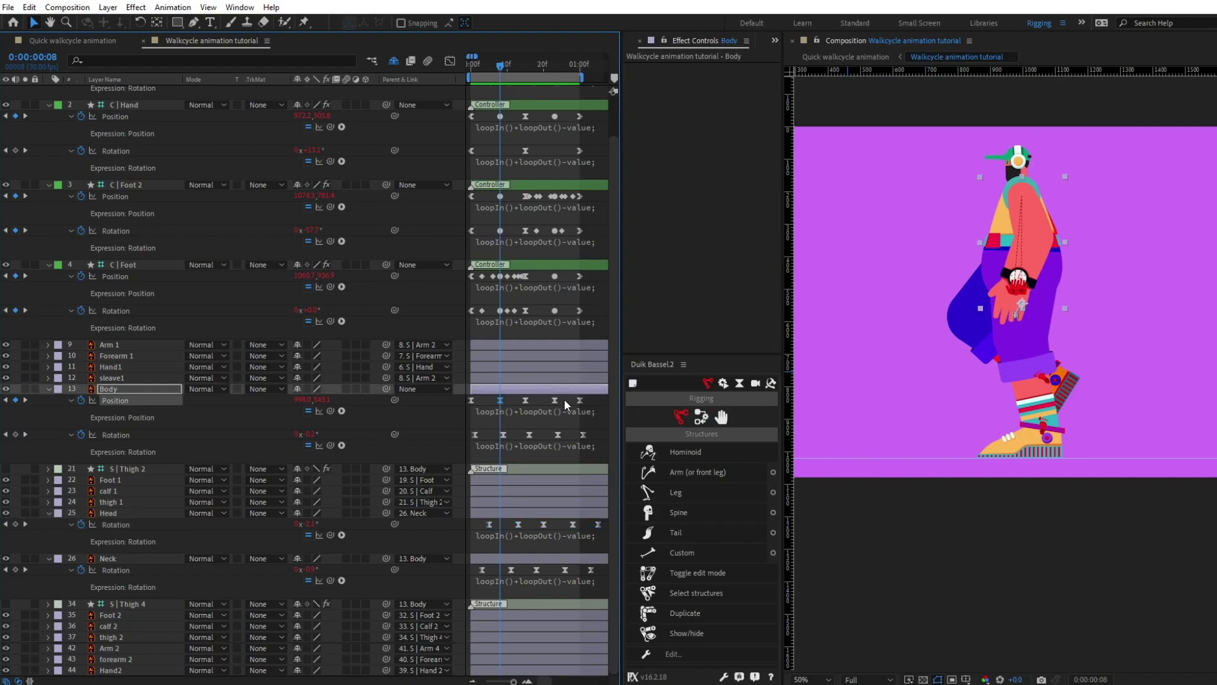
key(shift+Up)
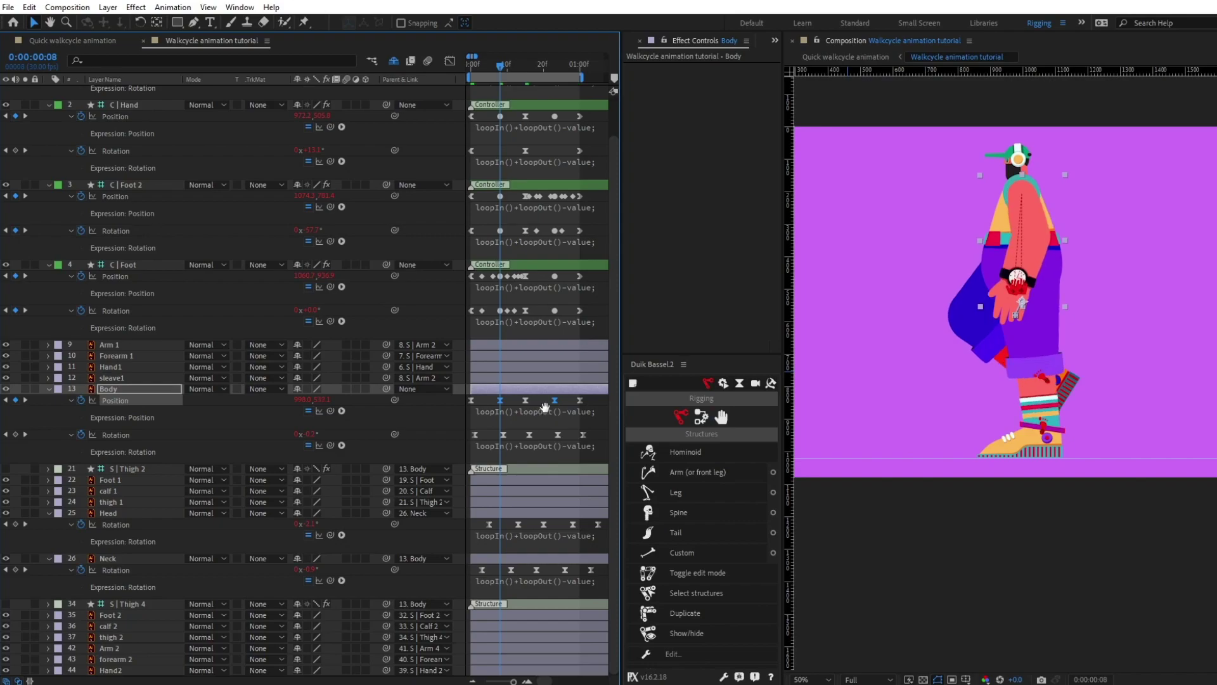
key(space)
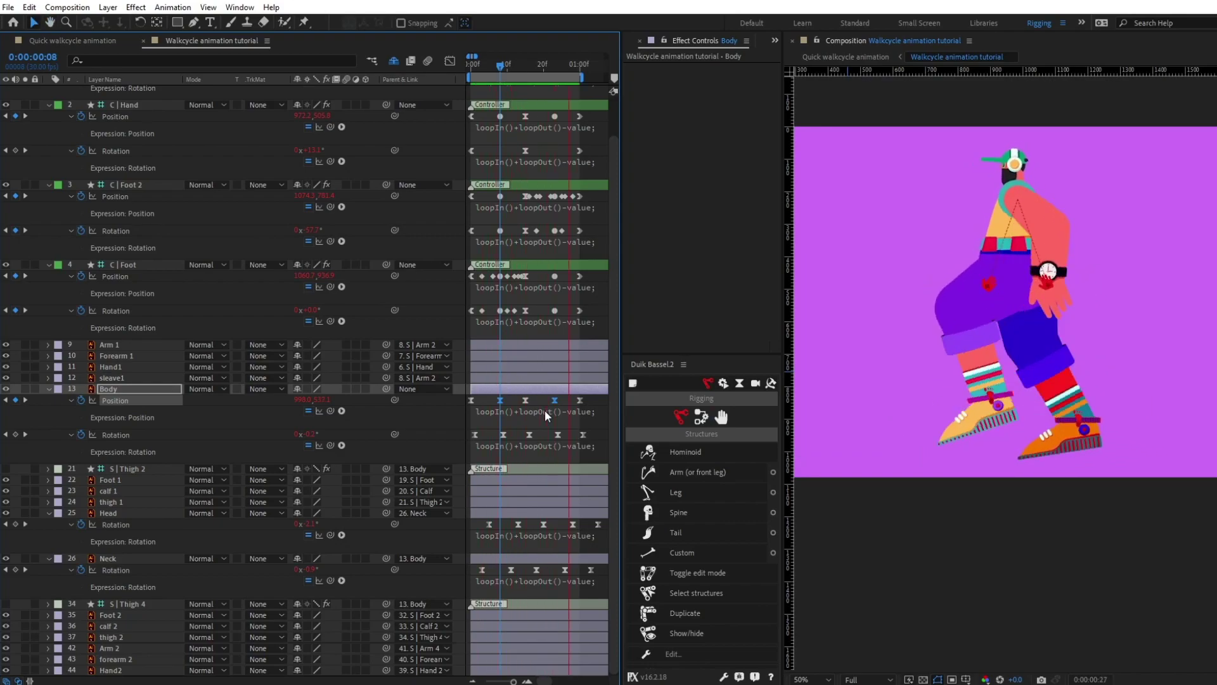